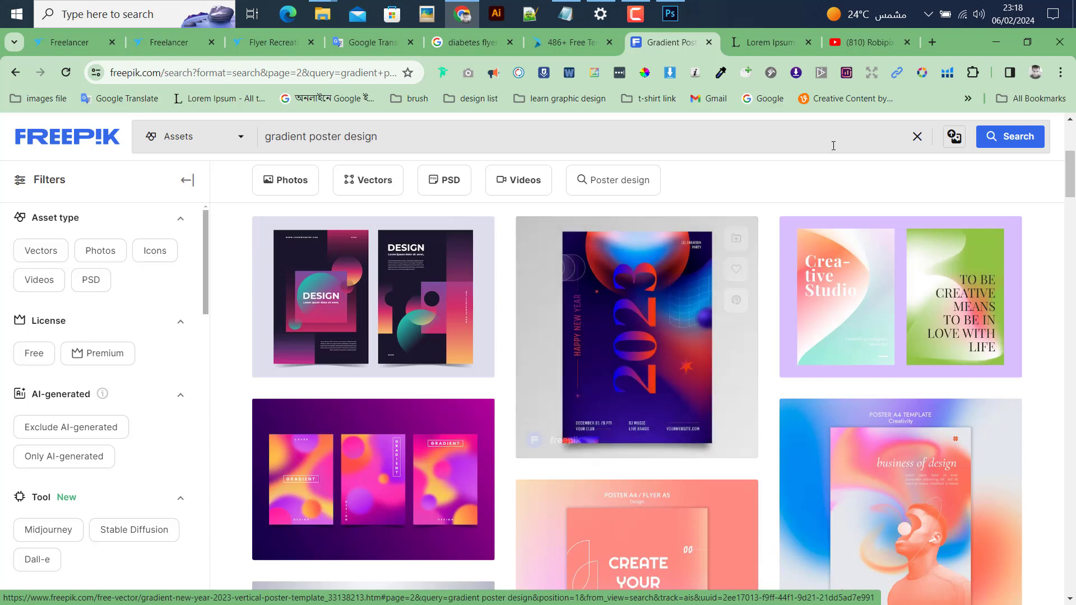
Look over the Robipixel YouTube channel page and its video sections
{"action": "left_click", "coordinate": [870, 44]}
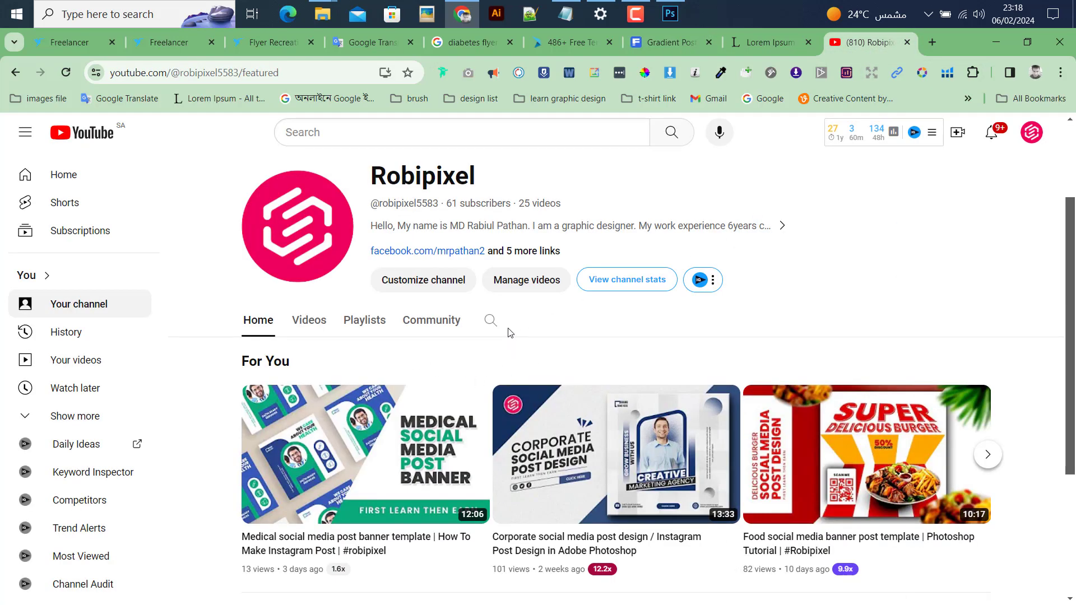
{"action": "scroll", "coordinate": [509, 333], "scroll_direction": "down", "scroll_amount": 4}
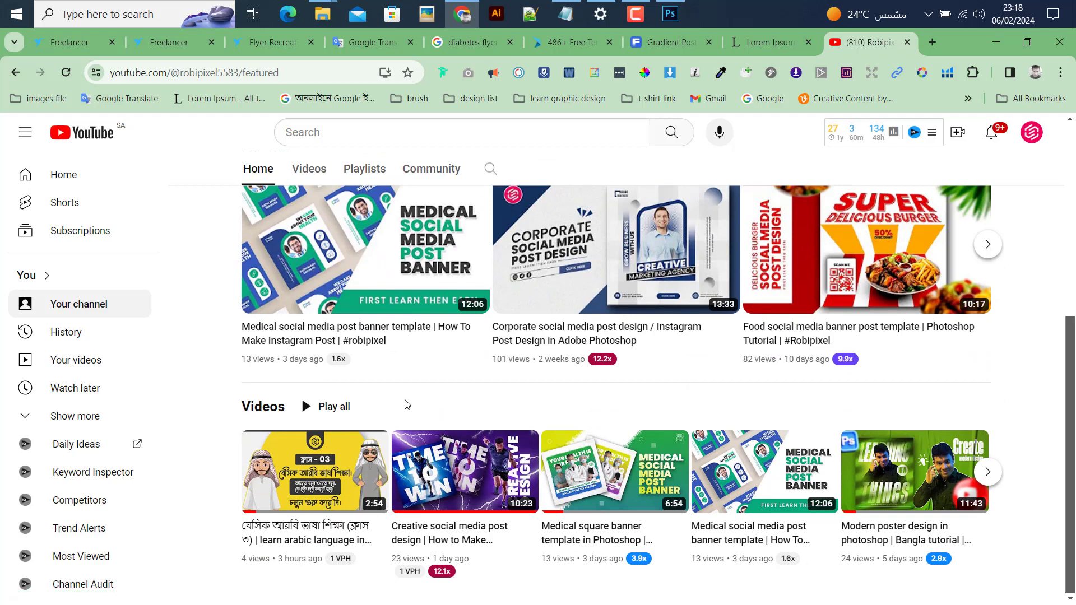
{"action": "scroll", "coordinate": [423, 398], "scroll_direction": "up", "scroll_amount": 6}
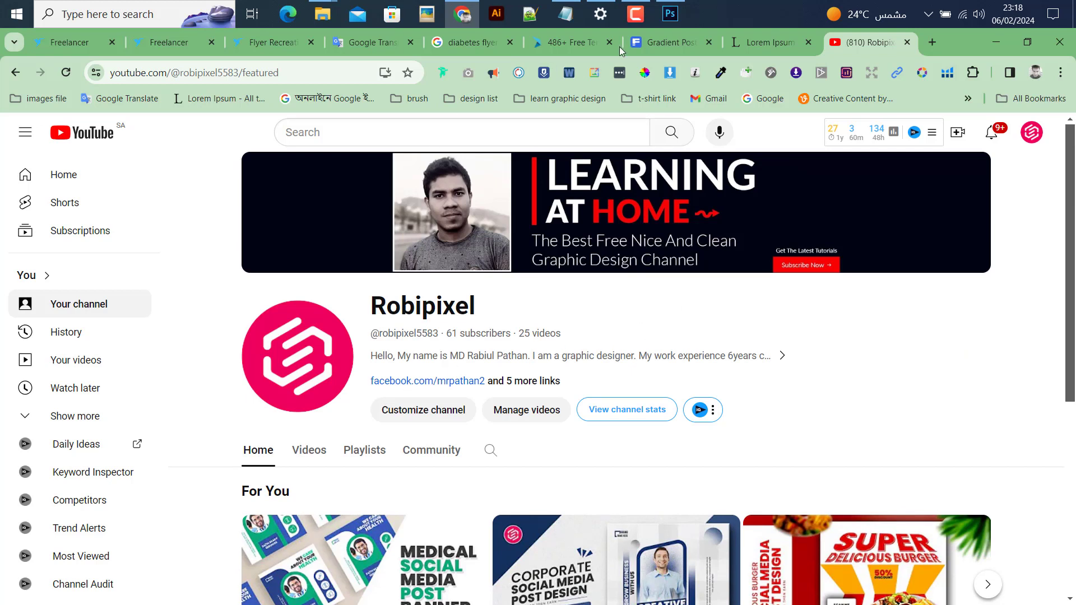
Browse the Freepik search results for gradient poster designs as layout and colour inspiration
{"action": "left_click", "coordinate": [664, 43]}
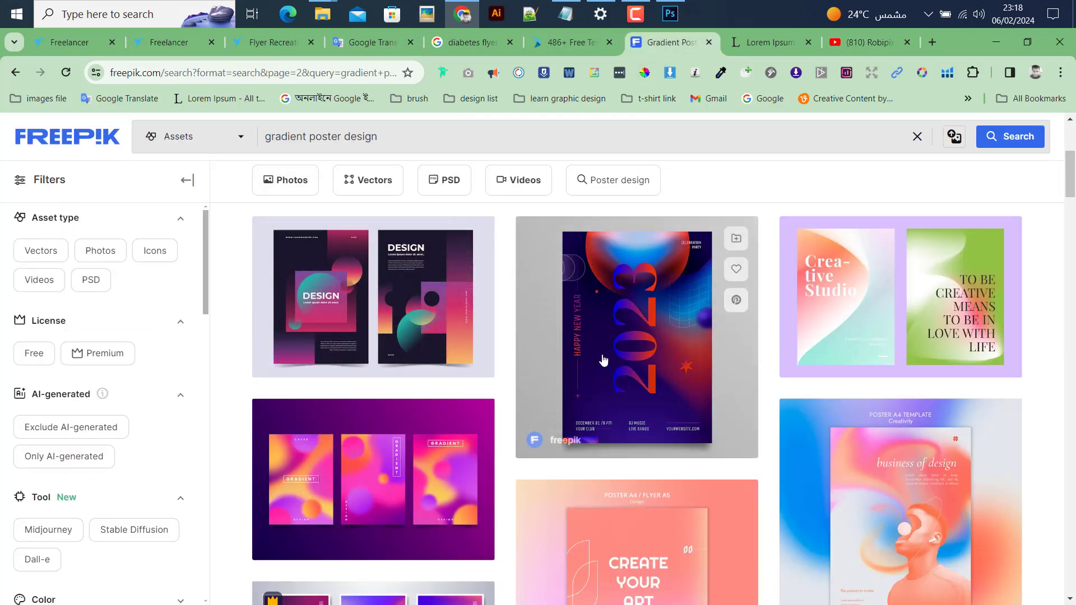
{"action": "scroll", "coordinate": [557, 385], "scroll_direction": "down", "scroll_amount": 10}
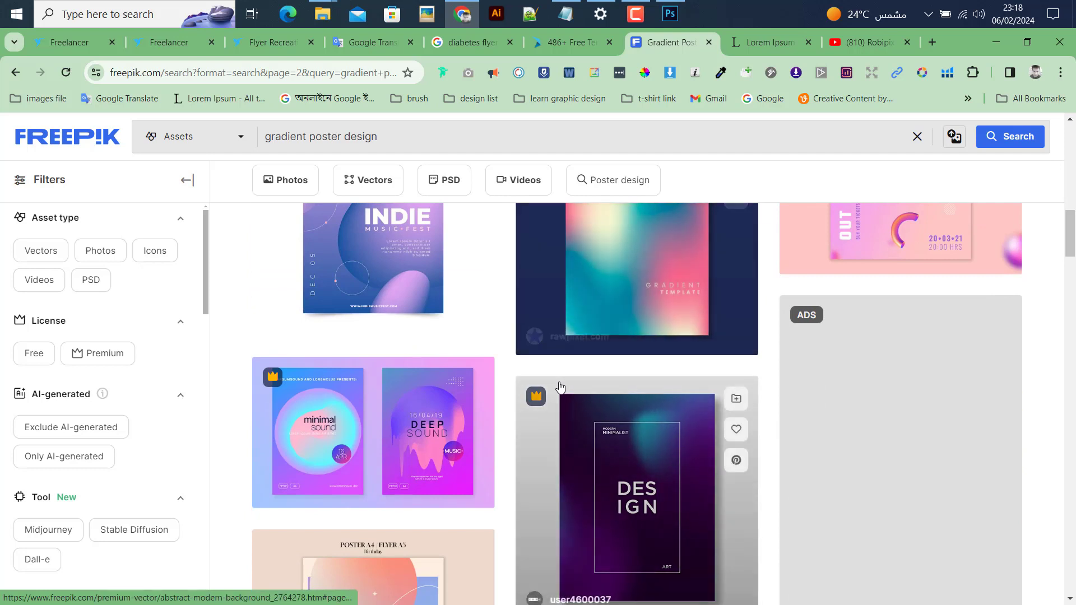
{"action": "scroll", "coordinate": [559, 387], "scroll_direction": "down", "scroll_amount": 3}
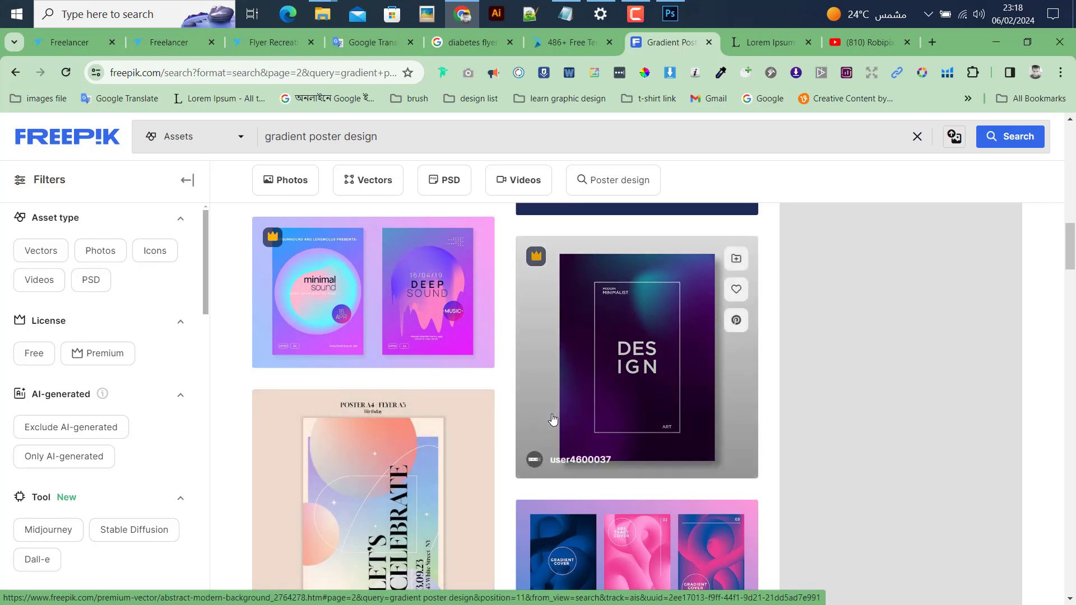
{"action": "scroll", "coordinate": [516, 435], "scroll_direction": "down", "scroll_amount": 5}
{"action": "scroll", "coordinate": [516, 436], "scroll_direction": "down", "scroll_amount": 10}
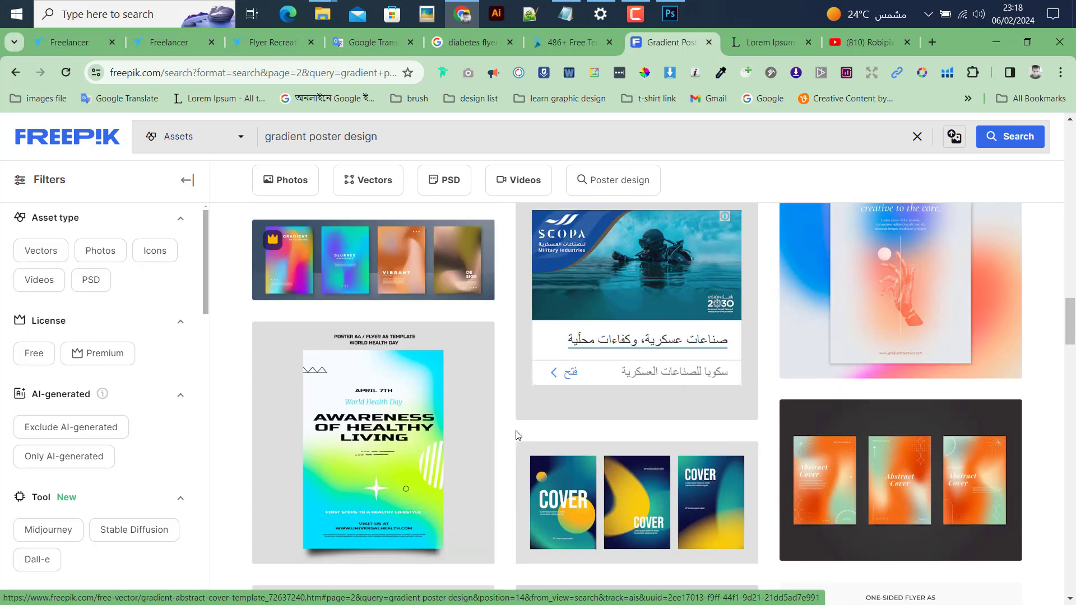
{"action": "scroll", "coordinate": [517, 436], "scroll_direction": "down", "scroll_amount": 2}
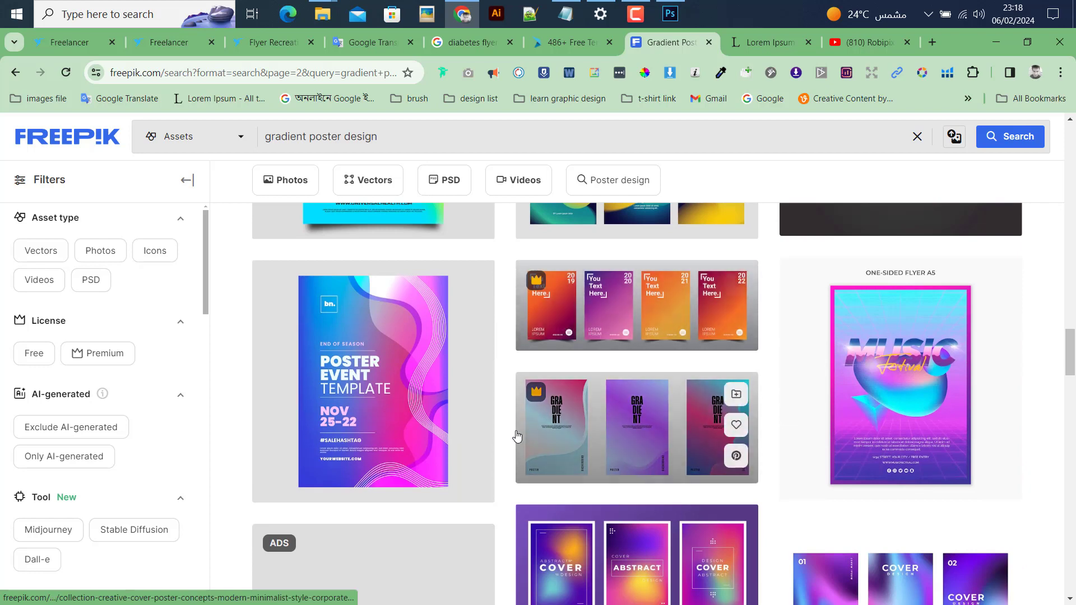
{"action": "left_click", "coordinate": [1000, 41]}
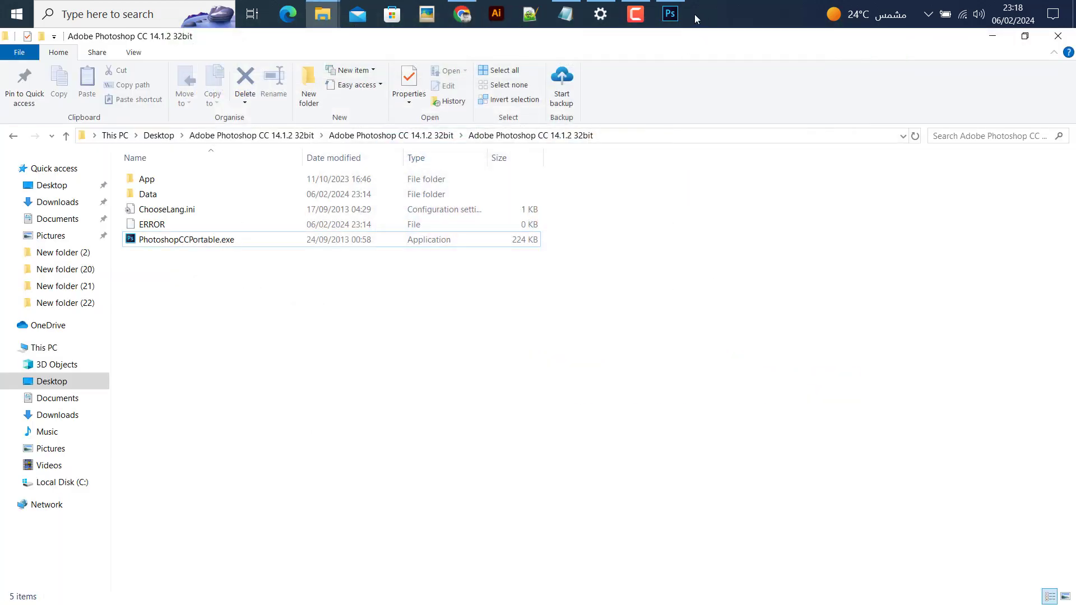
{"action": "left_click", "coordinate": [992, 40]}
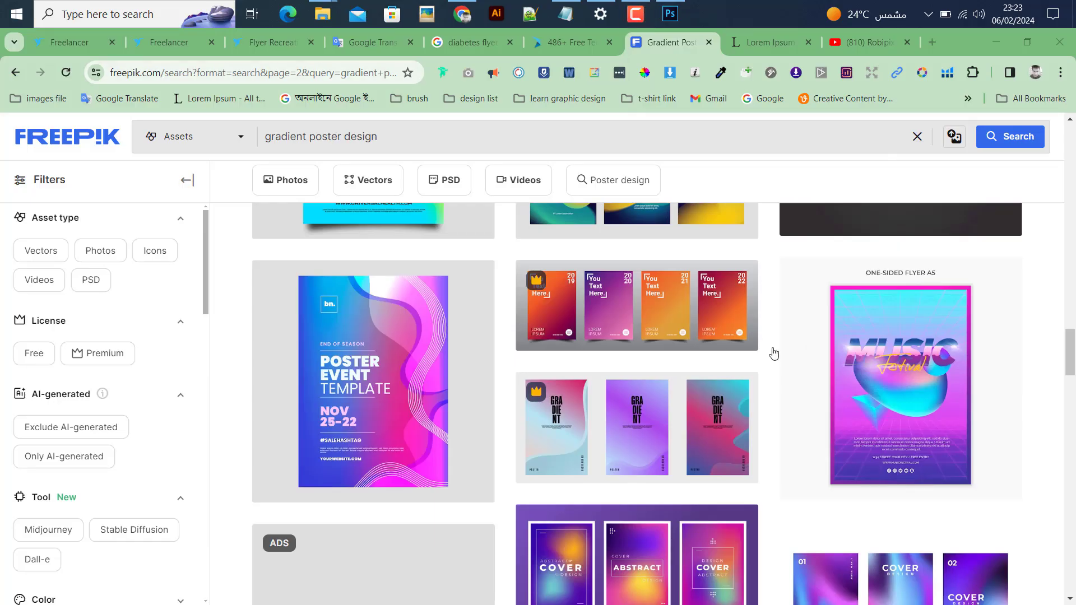
{"action": "scroll", "coordinate": [617, 341], "scroll_direction": "down", "scroll_amount": 4}
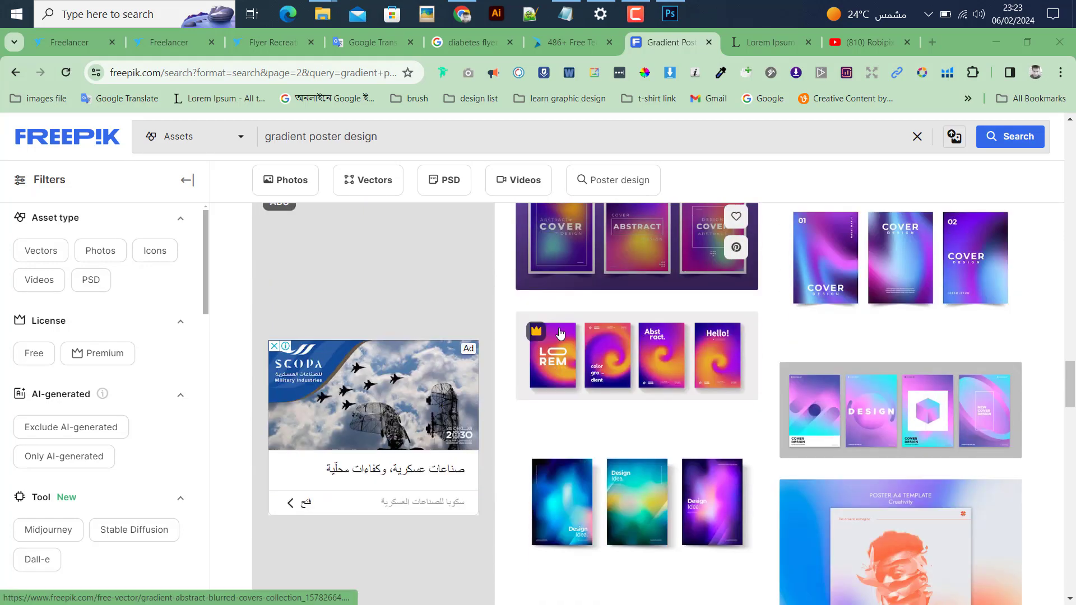
{"action": "scroll", "coordinate": [636, 168], "scroll_direction": "up", "scroll_amount": 2}
Switch to Photoshop and create an International Paper A4 document in inches at 300 pixels/inch
{"action": "left_click", "coordinate": [670, 13]}
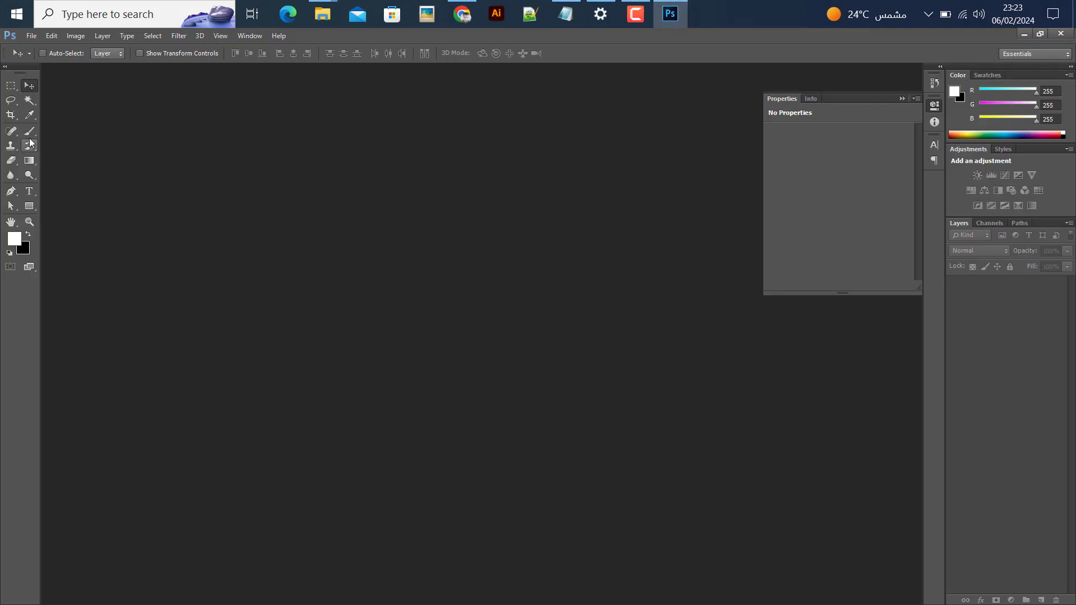
{"action": "left_click", "coordinate": [29, 35]}
{"action": "left_click", "coordinate": [32, 49]}
{"action": "left_click", "coordinate": [492, 169]}
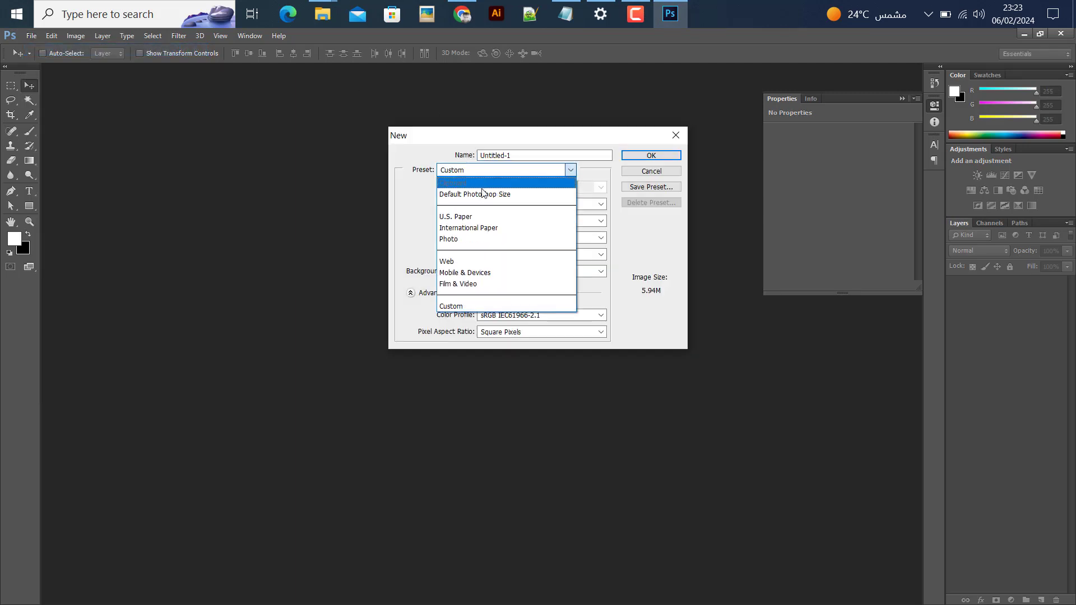
{"action": "left_click", "coordinate": [468, 227]}
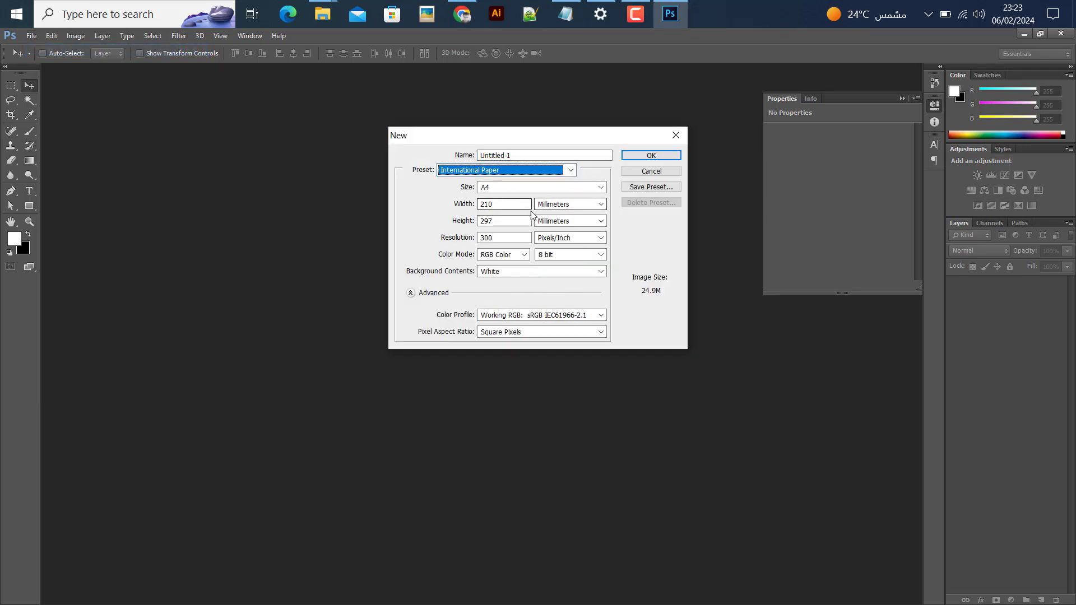
{"action": "left_click", "coordinate": [552, 204]}
{"action": "left_click", "coordinate": [536, 226]}
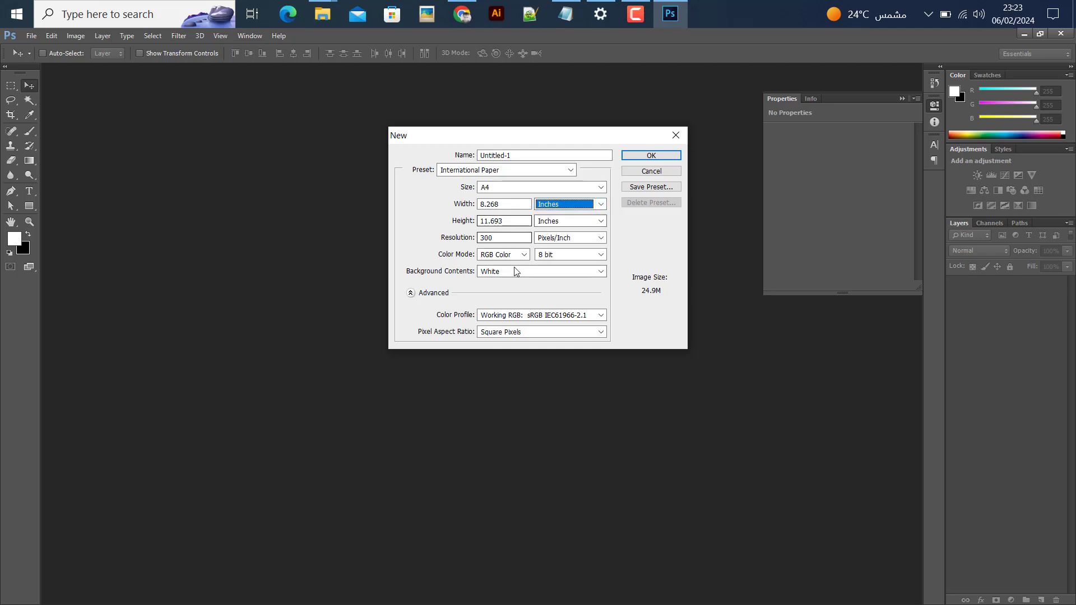
{"action": "left_click", "coordinate": [495, 238]}
{"action": "double_click", "coordinate": [495, 238]}
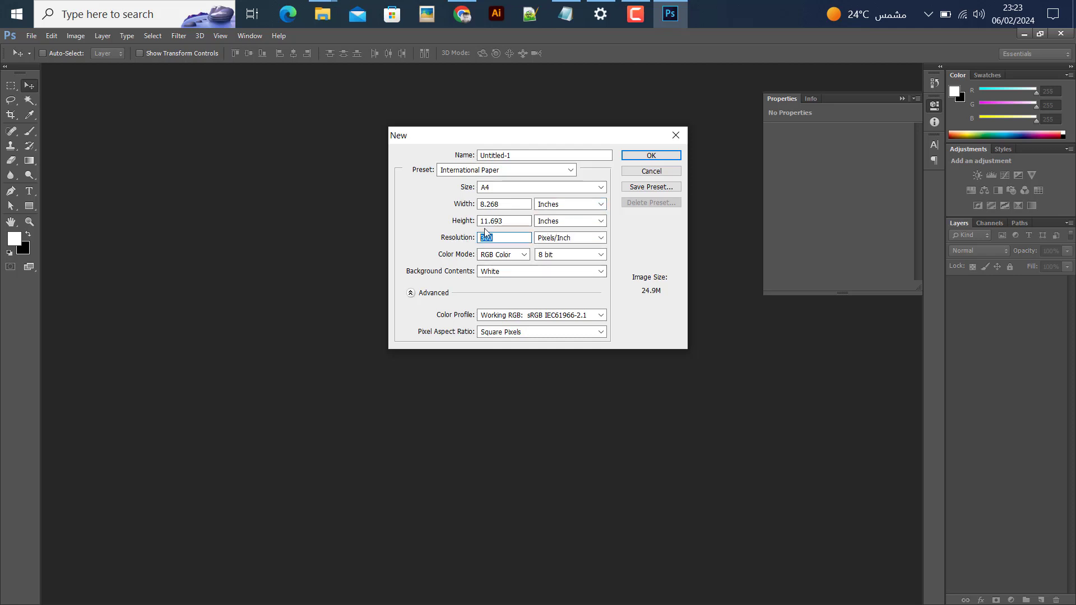
{"action": "left_click", "coordinate": [644, 155]}
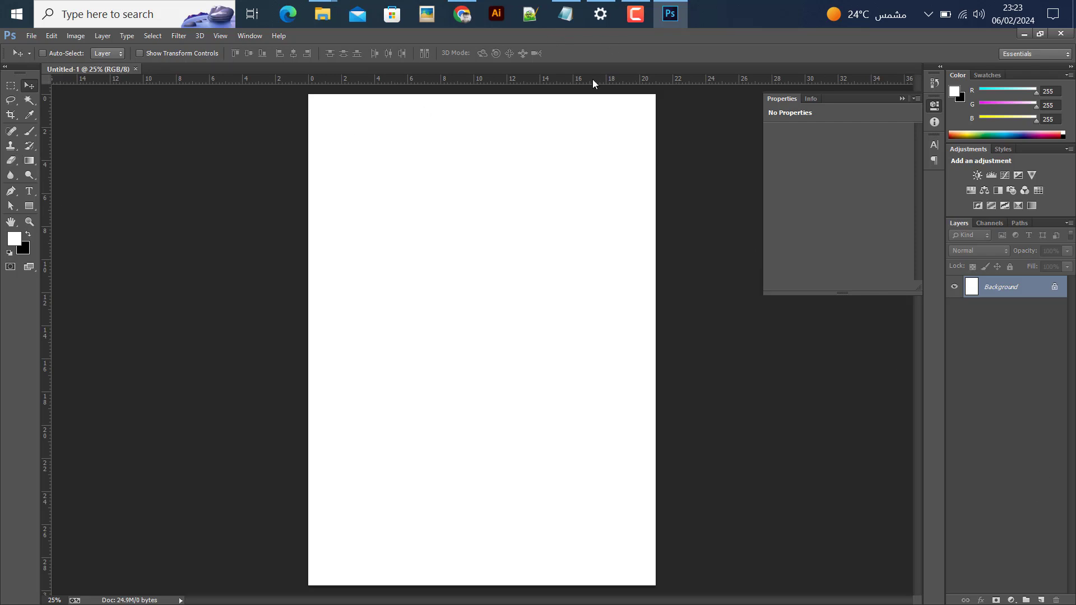
Copy the colour code 160f42 from the Notepad text file and return to Photoshop
{"action": "left_click", "coordinate": [565, 14]}
{"action": "left_click", "coordinate": [451, 176]}
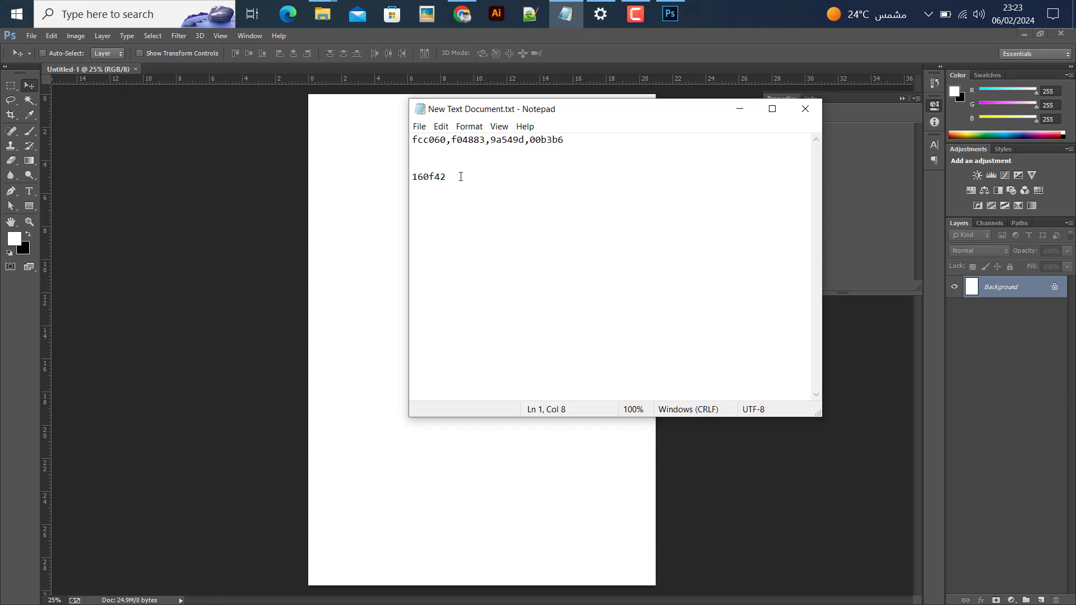
{"action": "left_click_drag", "start_coordinate": [447, 177], "coordinate": [402, 179]}
{"action": "left_click", "coordinate": [489, 141]}
{"action": "left_click_drag", "start_coordinate": [459, 179], "coordinate": [403, 179]}
{"action": "key", "text": "ctrl+c"}
{"action": "left_click", "coordinate": [740, 109]}
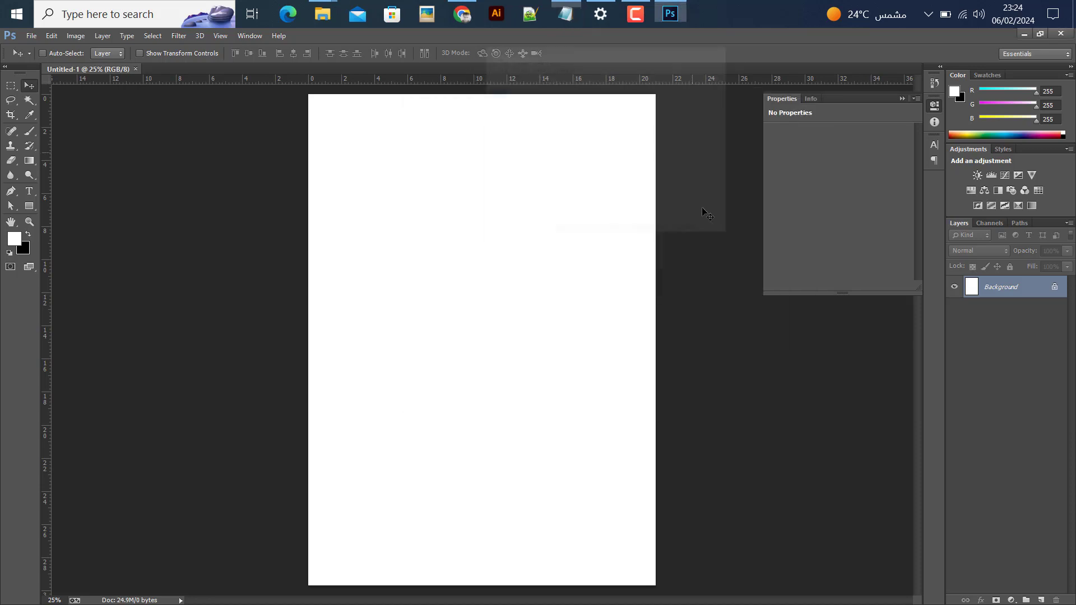
Add a Solid Color fill layer over the page with the colour 160f42
{"action": "left_click", "coordinate": [1011, 596]}
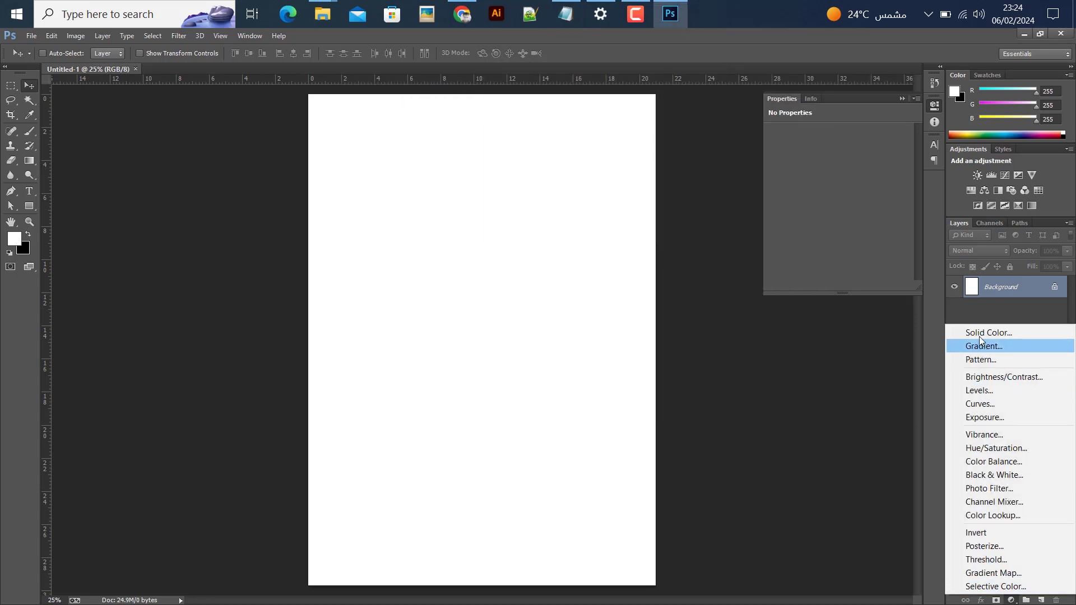
{"action": "left_click", "coordinate": [987, 332]}
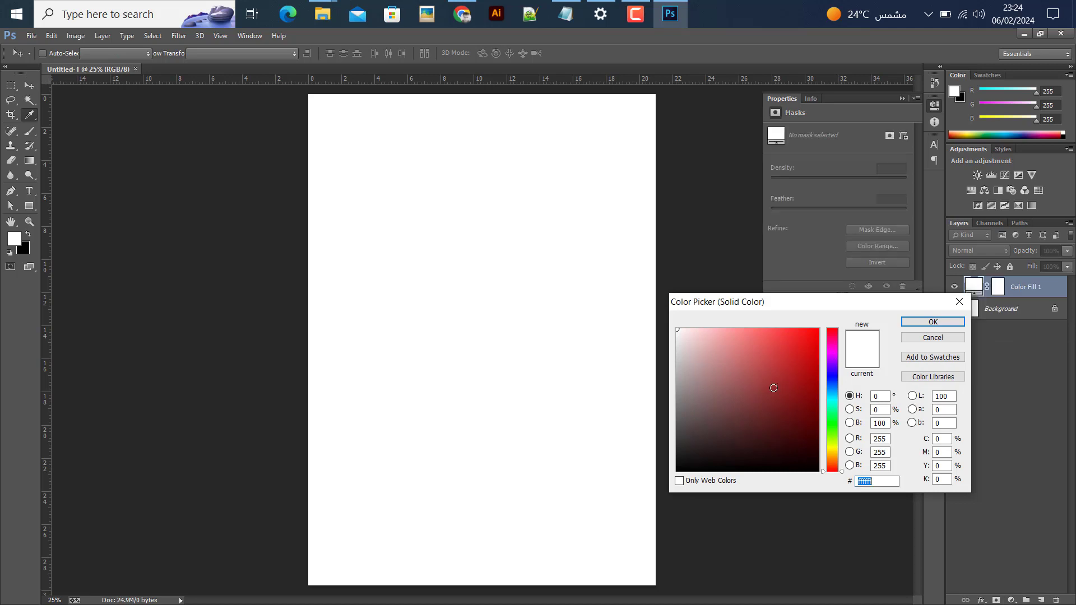
{"action": "key", "text": "ctrl+v"}
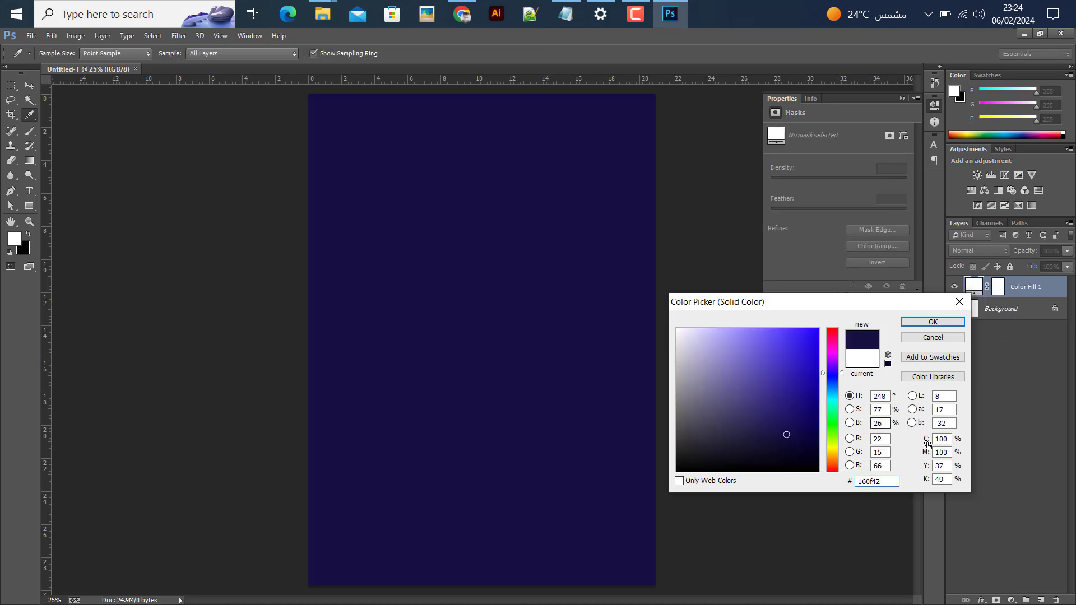
{"action": "left_click", "coordinate": [932, 322]}
Draw a white square of about 118 × 118 px in the page's upper-left corner as a margin gauge
{"action": "left_click", "coordinate": [29, 207]}
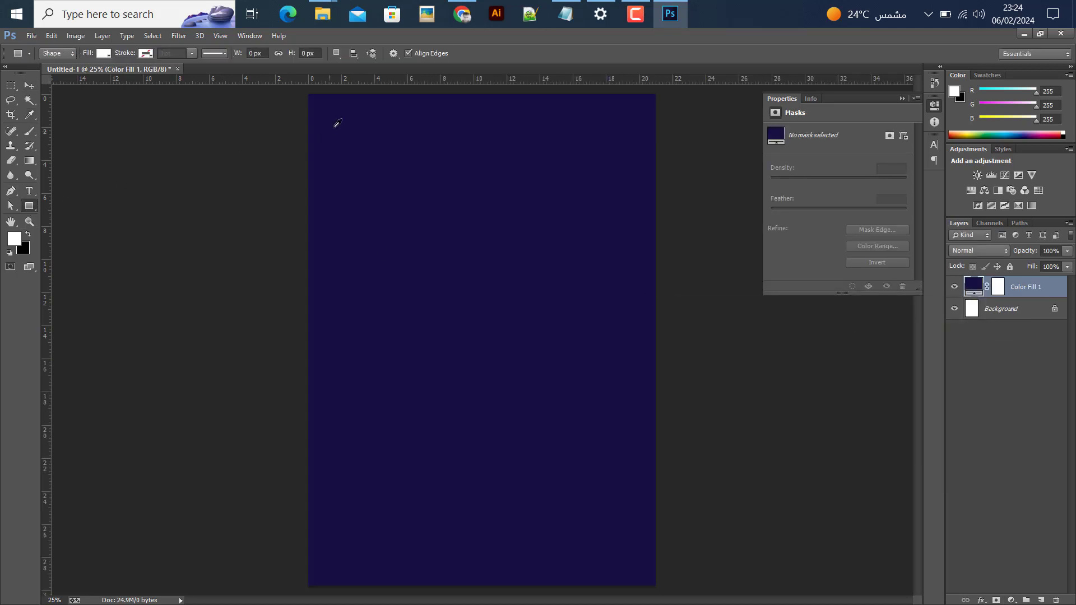
{"action": "scroll", "coordinate": [329, 127], "scroll_direction": "up", "scroll_amount": 5}
{"action": "scroll", "coordinate": [288, 166], "scroll_direction": "up", "scroll_amount": 3}
{"action": "scroll", "coordinate": [288, 136], "scroll_direction": "up", "scroll_amount": 3}
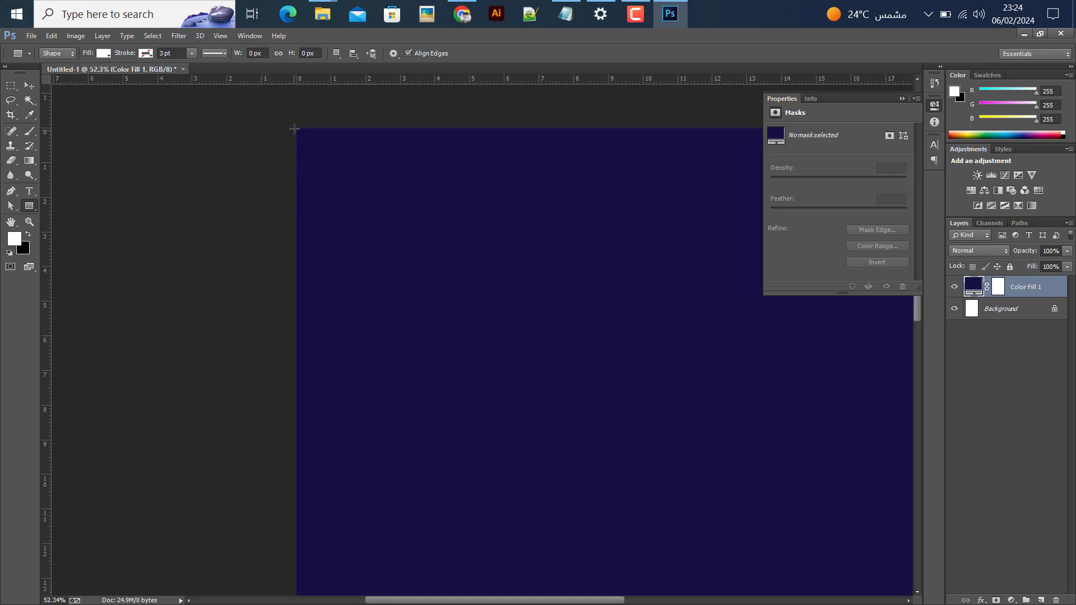
{"action": "left_click_drag", "start_coordinate": [294, 129], "coordinate": [330, 163]}
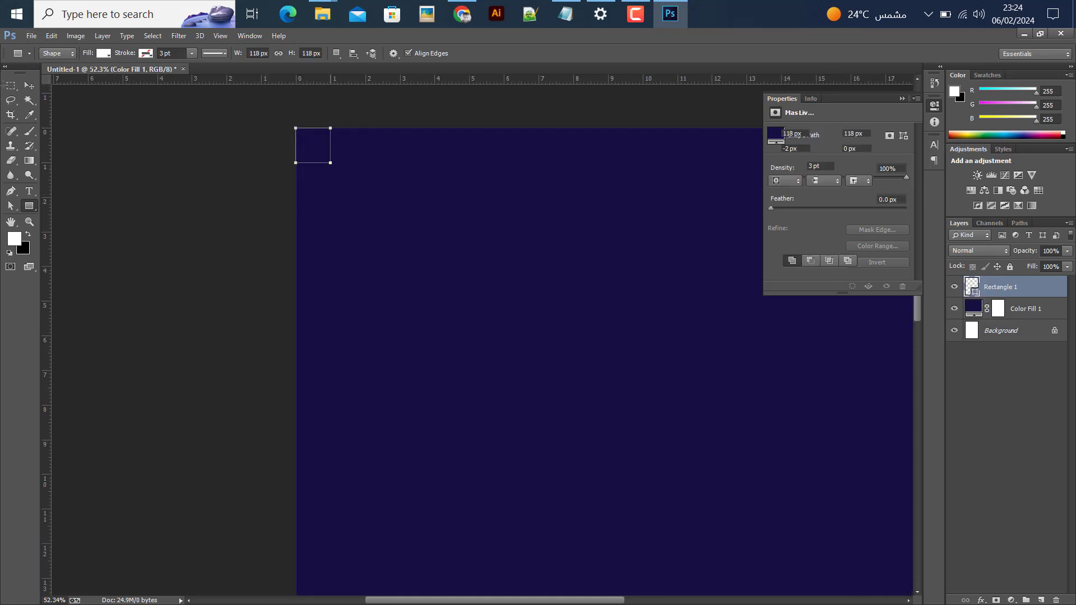
Place a vertical guide and a horizontal guide along the small square's inner edges for the left and top margins
{"action": "left_click", "coordinate": [30, 85]}
{"action": "left_click_drag", "start_coordinate": [45, 260], "coordinate": [330, 243]}
{"action": "left_click_drag", "start_coordinate": [381, 81], "coordinate": [372, 162]}
Add right and bottom margin guides using the square moved to the page's lower-right corner, and delete the square
{"action": "scroll", "coordinate": [329, 163], "scroll_direction": "down", "scroll_amount": 4}
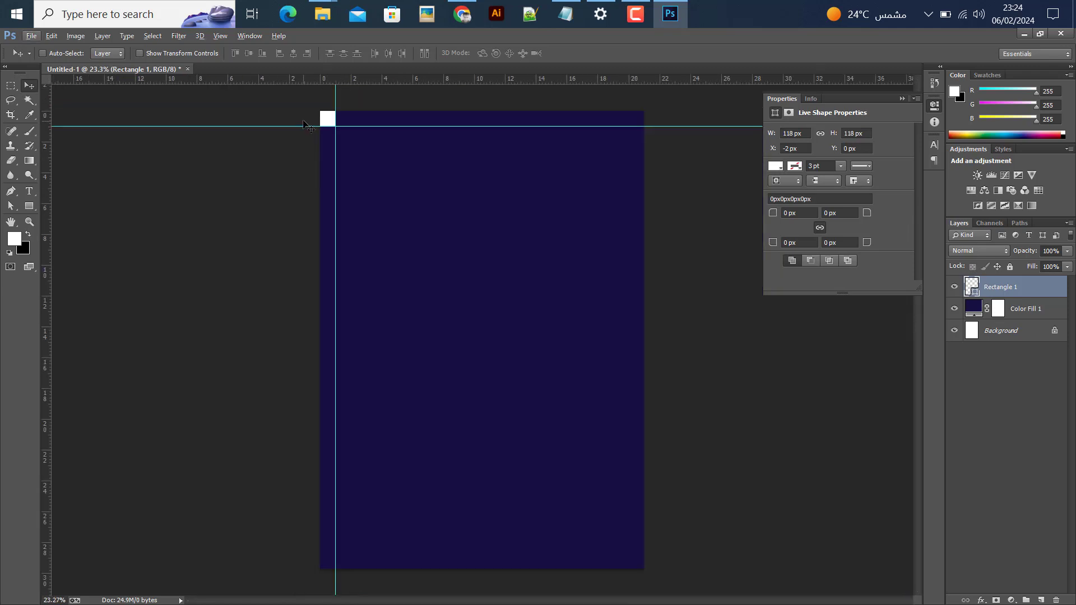
{"action": "left_click_drag", "start_coordinate": [325, 120], "coordinate": [635, 560]}
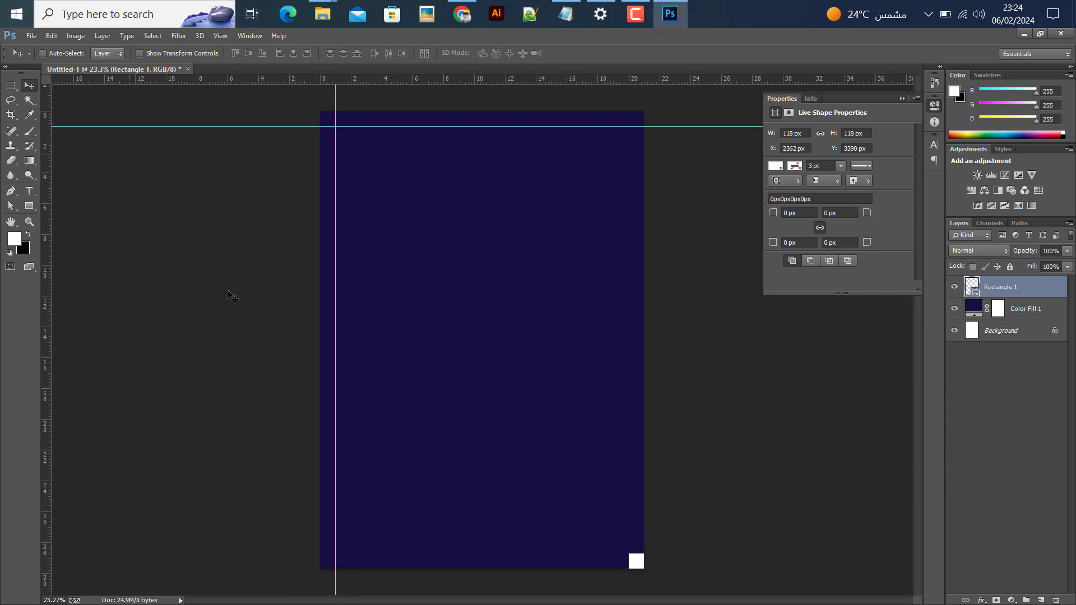
{"action": "left_click_drag", "start_coordinate": [44, 440], "coordinate": [618, 524]}
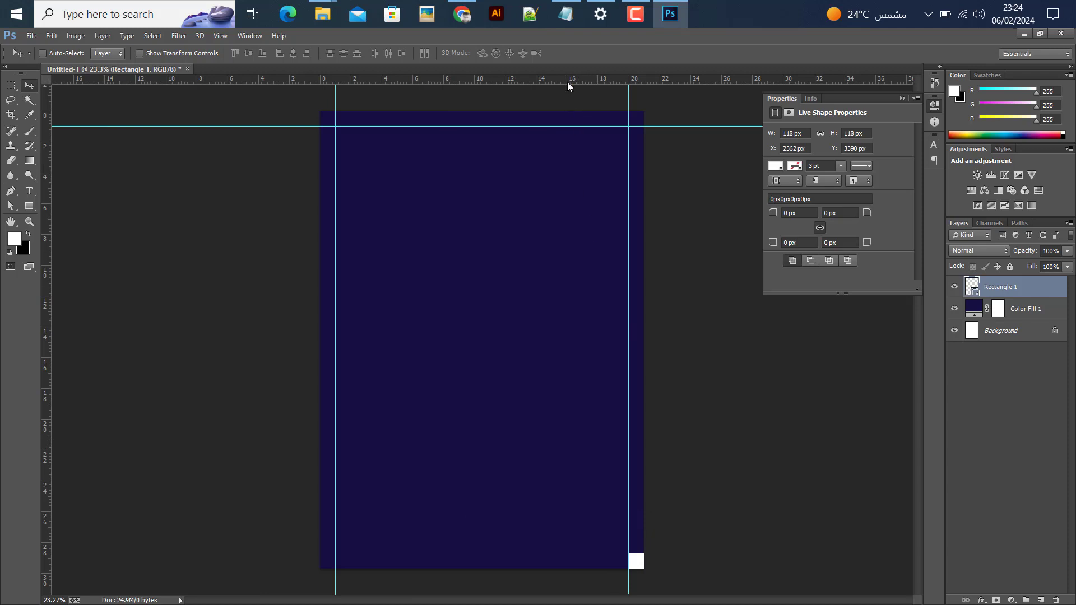
{"action": "left_click_drag", "start_coordinate": [567, 85], "coordinate": [589, 551]}
{"action": "key", "text": "Delete"}
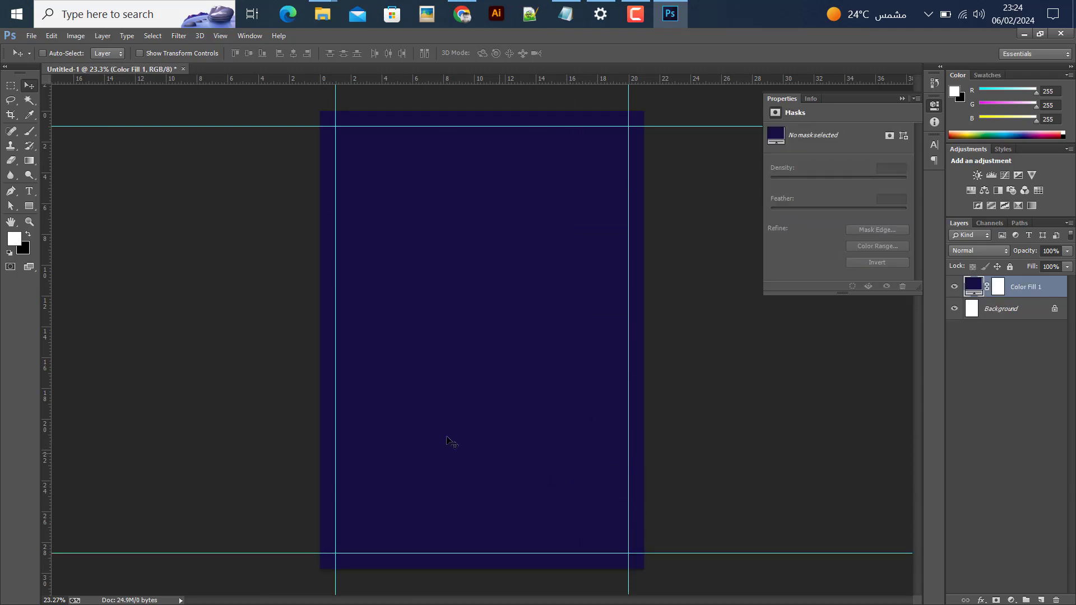
Draw a white rectangle of about 1356 × 1735 px from the left guide and shift it up to about Y 850 px
{"action": "left_click", "coordinate": [30, 206]}
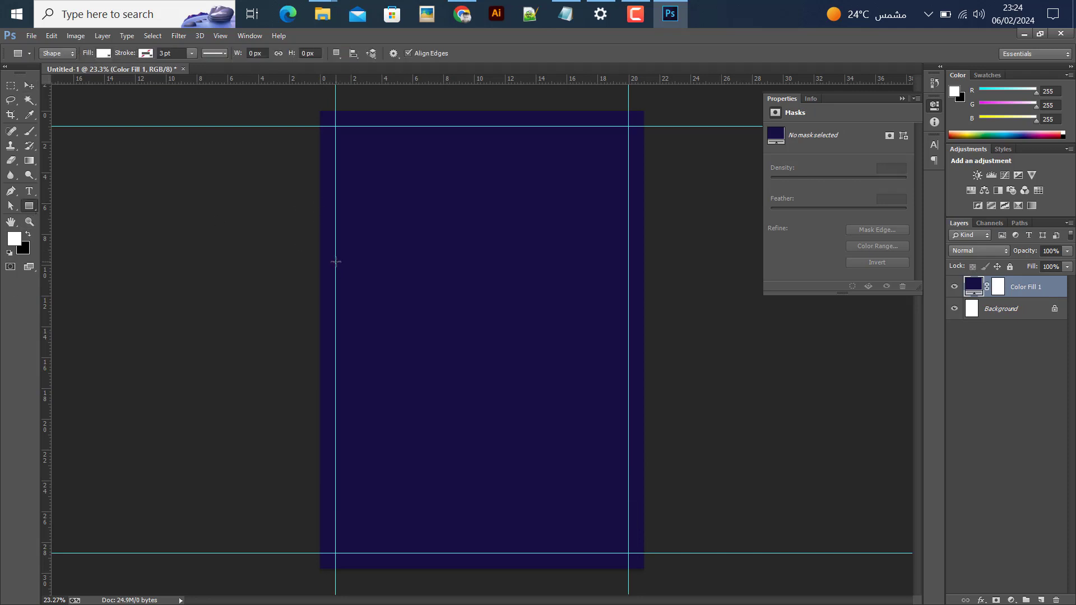
{"action": "mouse_move", "coordinate": [335, 260]}
{"action": "left_mouse_down"}
{"action": "mouse_move", "coordinate": [430, 409]}
{"action": "mouse_move", "coordinate": [488, 480]}
{"action": "mouse_move", "coordinate": [512, 487]}
{"action": "left_mouse_up"}
{"action": "left_click", "coordinate": [29, 86]}
{"action": "left_click_drag", "start_coordinate": [421, 342], "coordinate": [418, 307]}
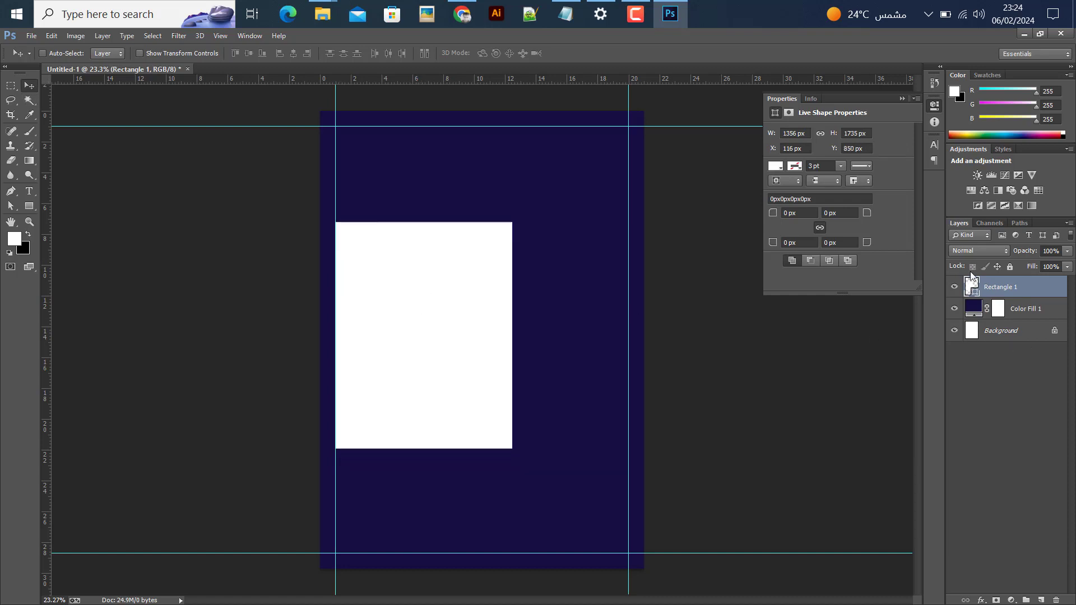
Switch the white rectangle's fill to a linear black-to-white gradient
{"action": "left_click", "coordinate": [29, 205]}
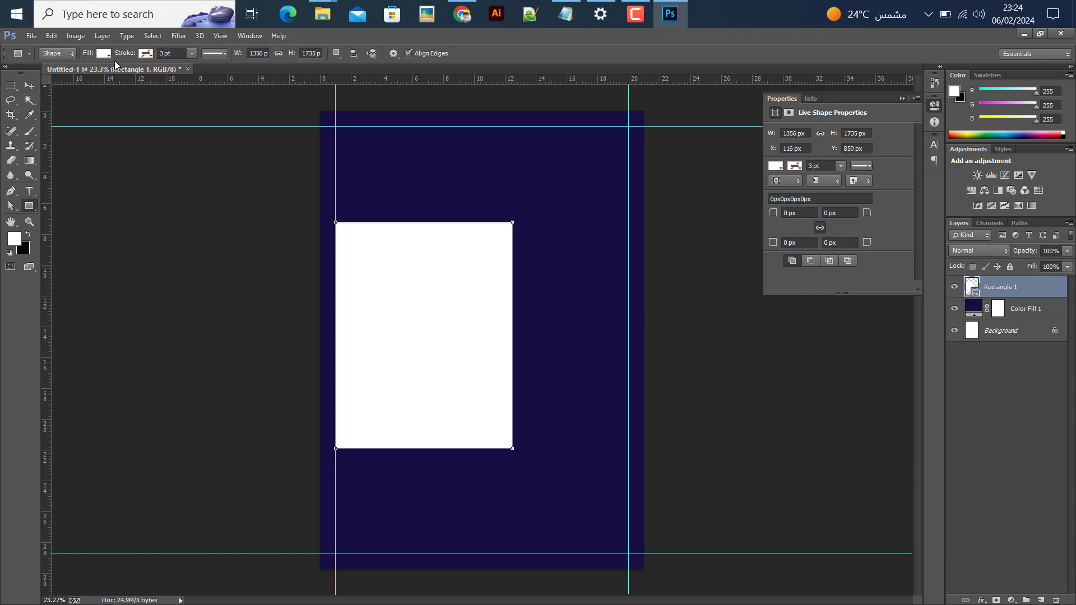
{"action": "left_click", "coordinate": [105, 52]}
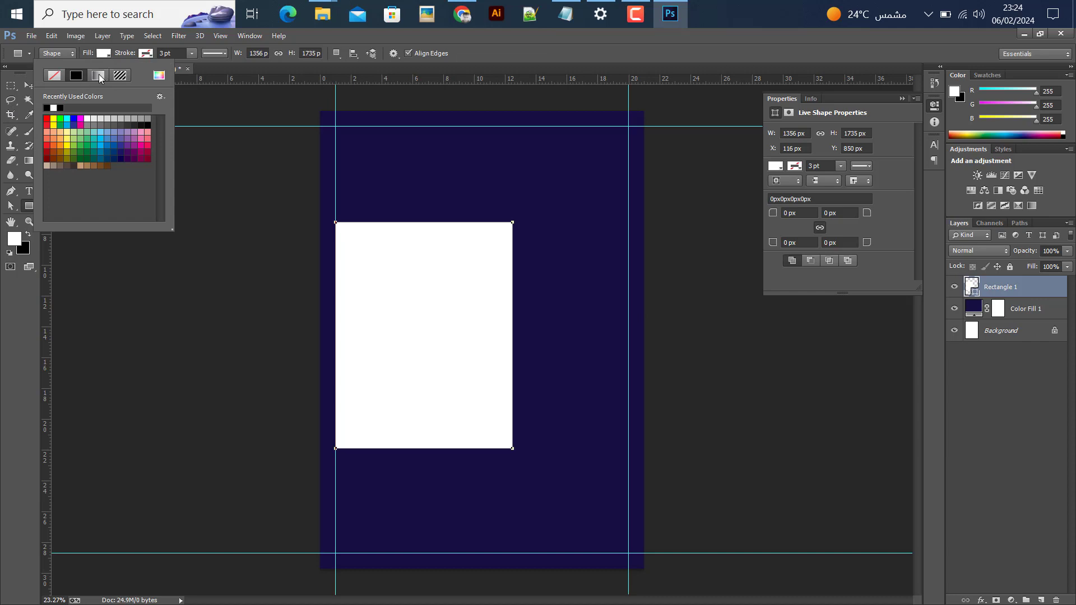
{"action": "left_click", "coordinate": [98, 74]}
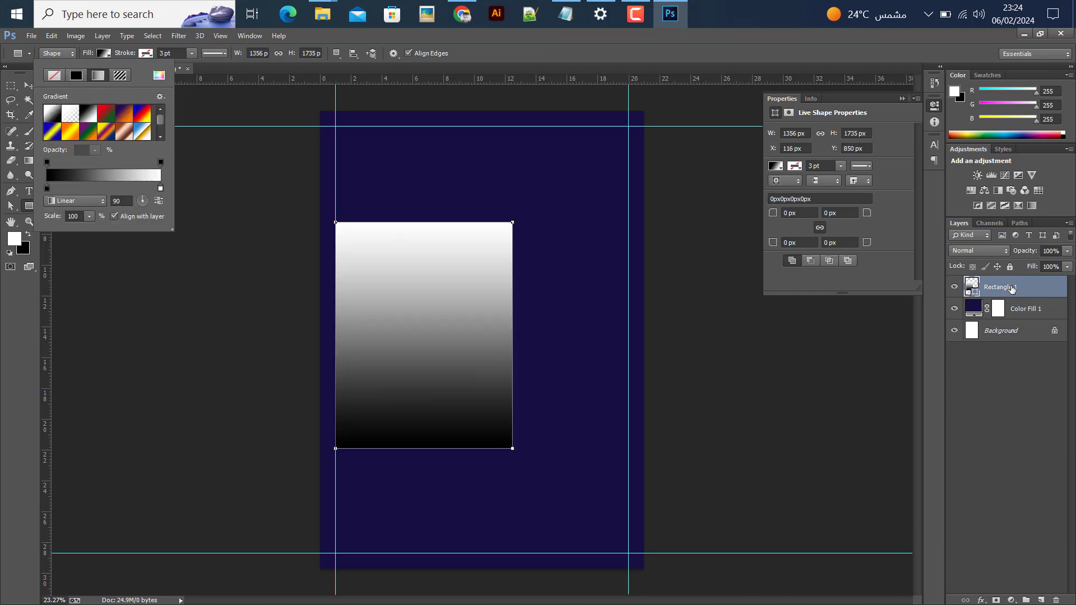
Set the rectangle gradient's white end stop to fcc060, copied from the colour list in Notepad
{"action": "left_click", "coordinate": [977, 293]}
{"action": "double_click", "coordinate": [973, 288]}
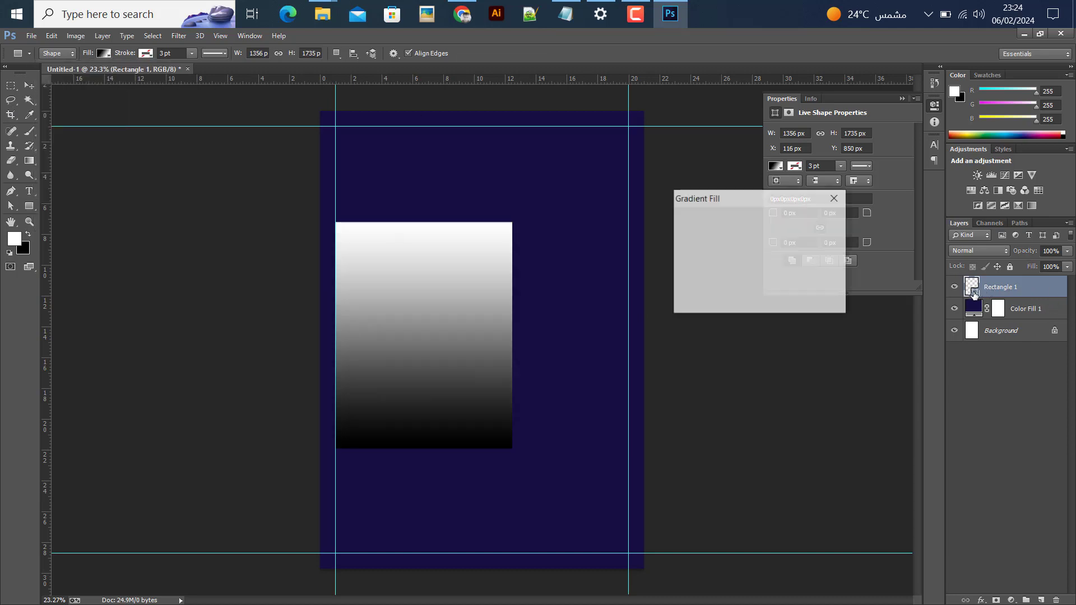
{"action": "left_click", "coordinate": [746, 220]}
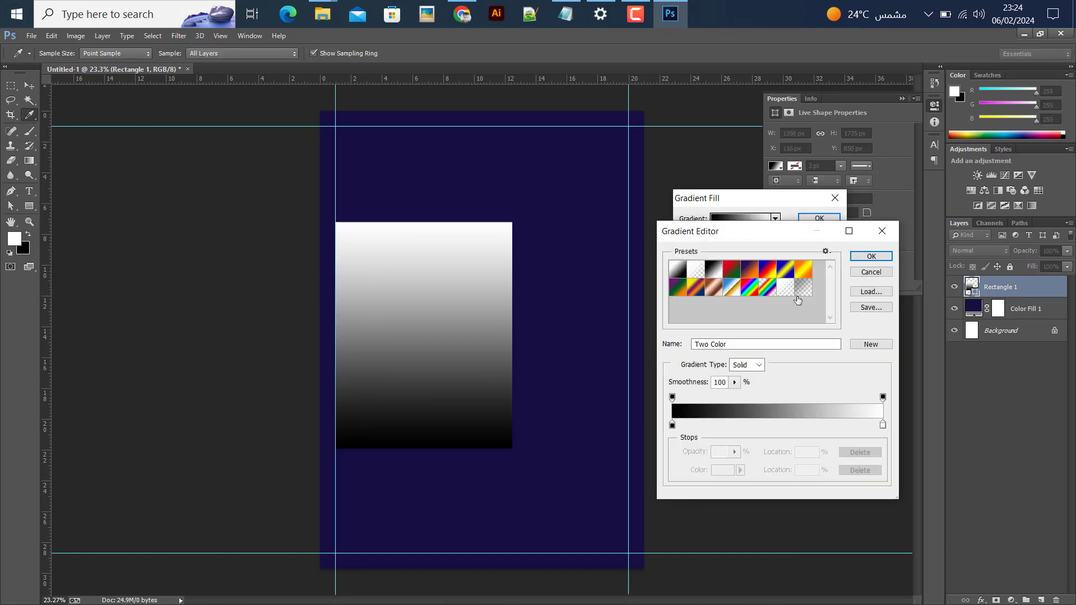
{"action": "left_click", "coordinate": [883, 424]}
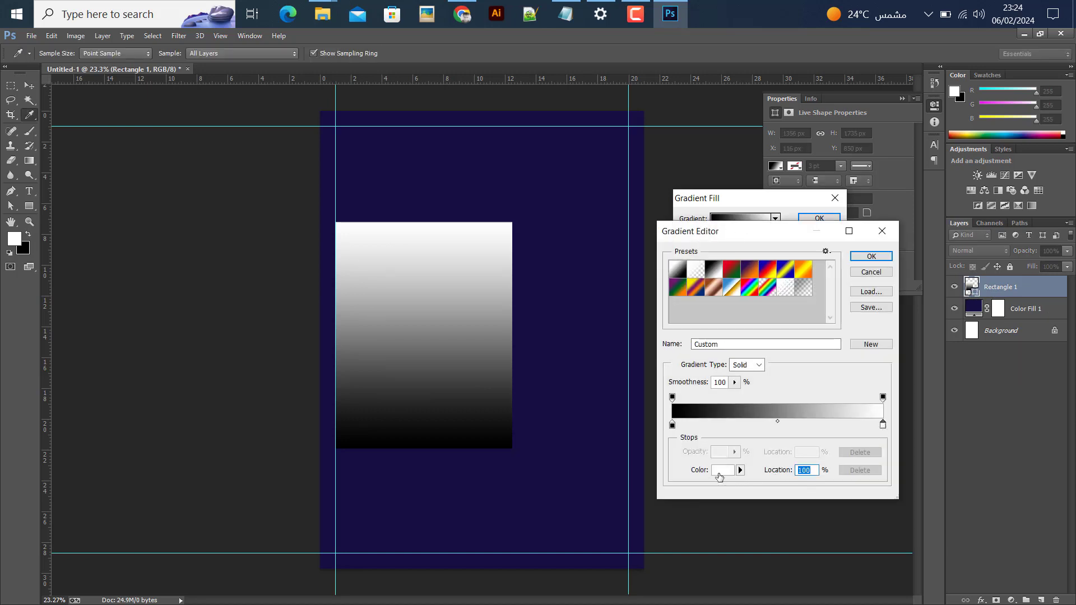
{"action": "left_click", "coordinate": [566, 21]}
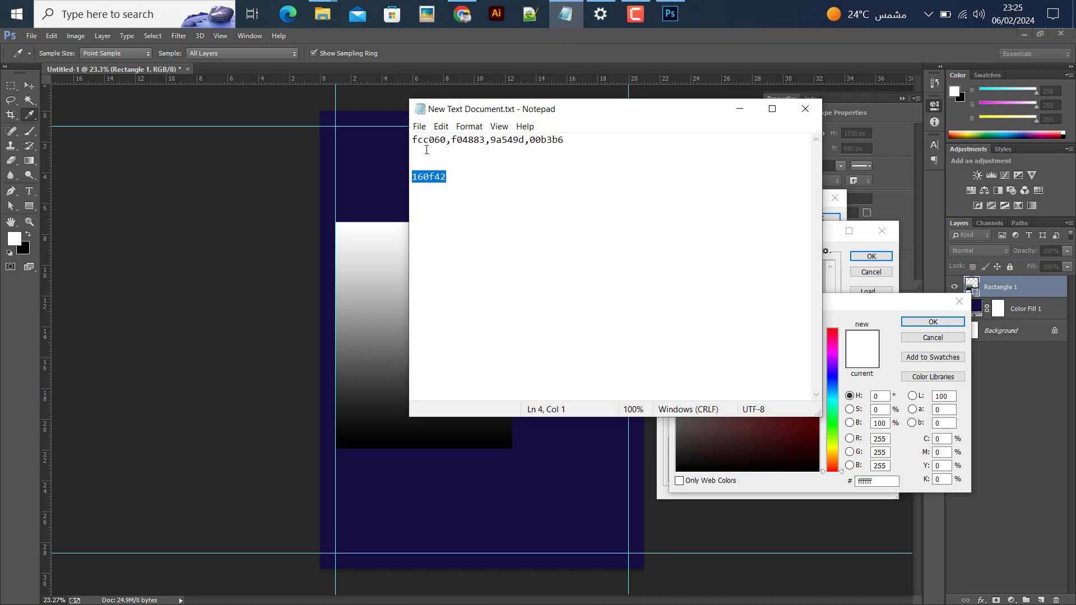
{"action": "left_click_drag", "start_coordinate": [445, 138], "coordinate": [399, 148]}
{"action": "key", "text": "ctrl+c"}
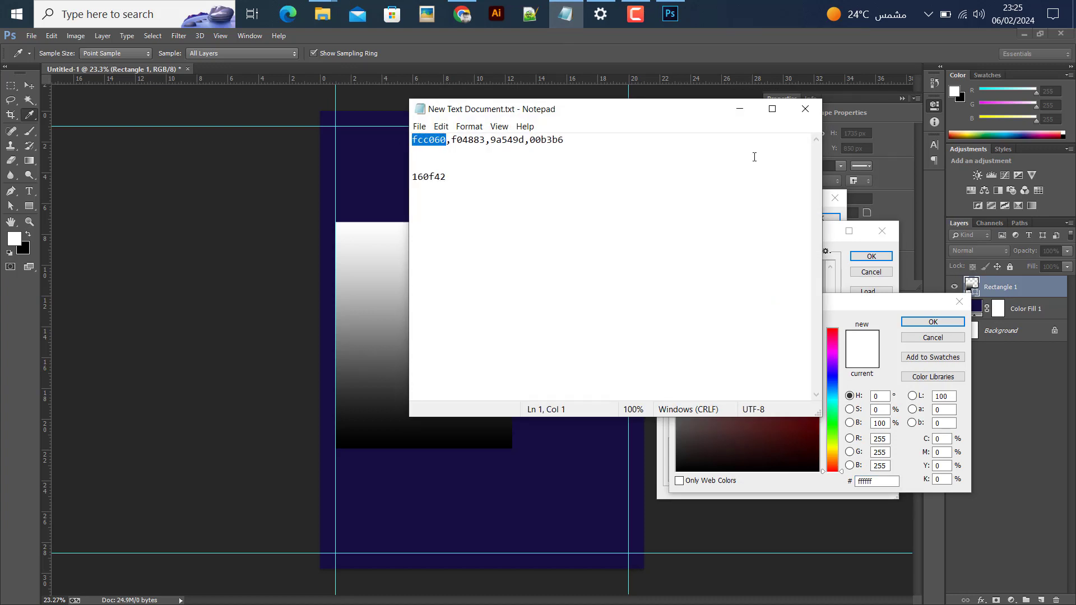
{"action": "left_click", "coordinate": [740, 108]}
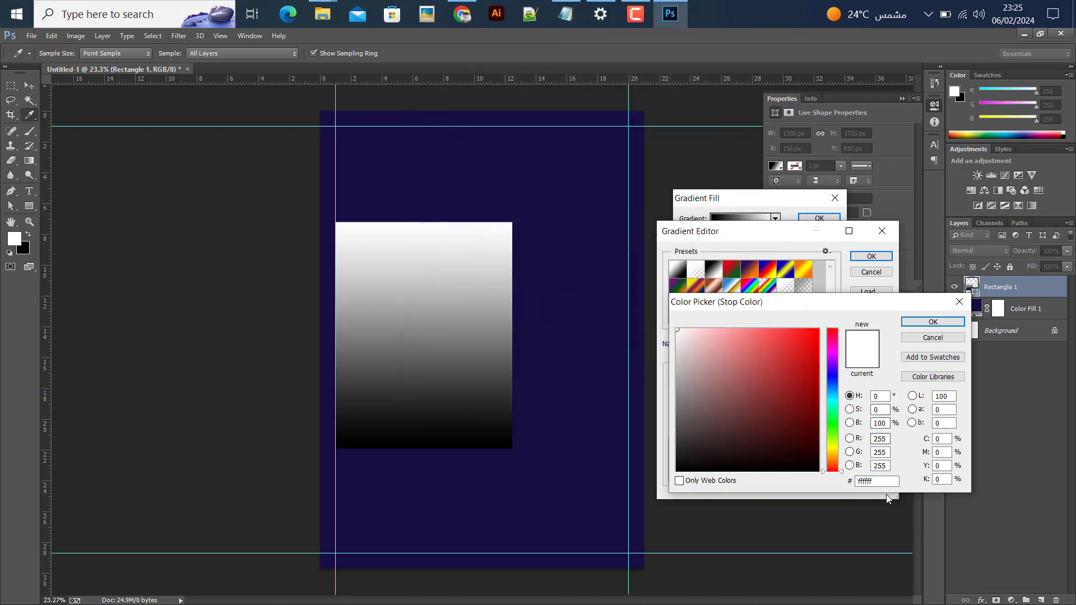
{"action": "left_click_drag", "start_coordinate": [886, 483], "coordinate": [790, 473]}
{"action": "key", "text": "ctrl+v"}
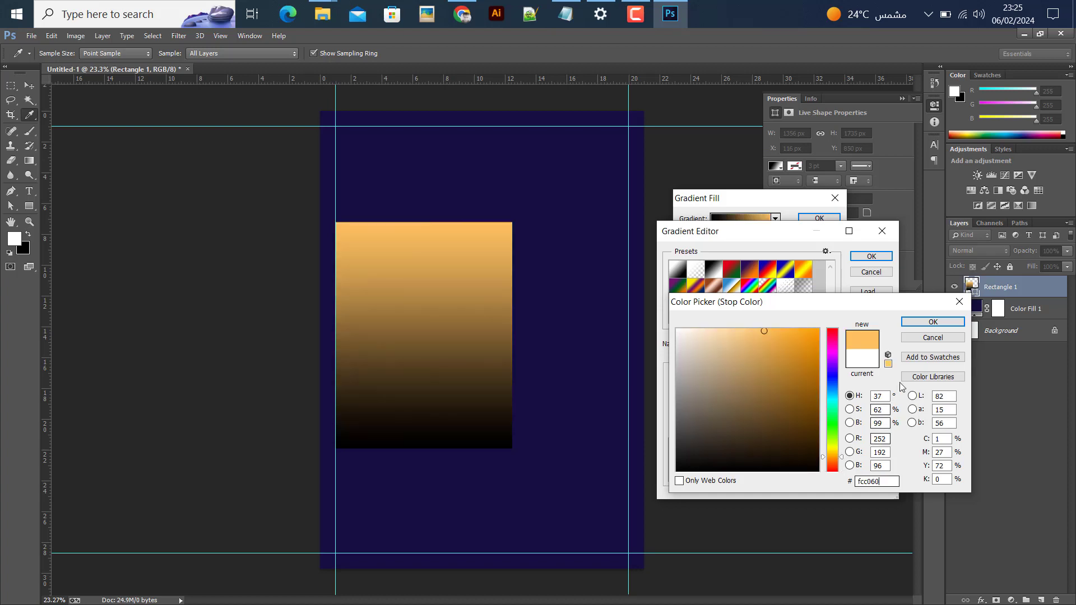
{"action": "left_click", "coordinate": [933, 321]}
Add a gradient stop near the orange end and colour it f04883, taken from the Notepad colour list
{"action": "left_click", "coordinate": [566, 13]}
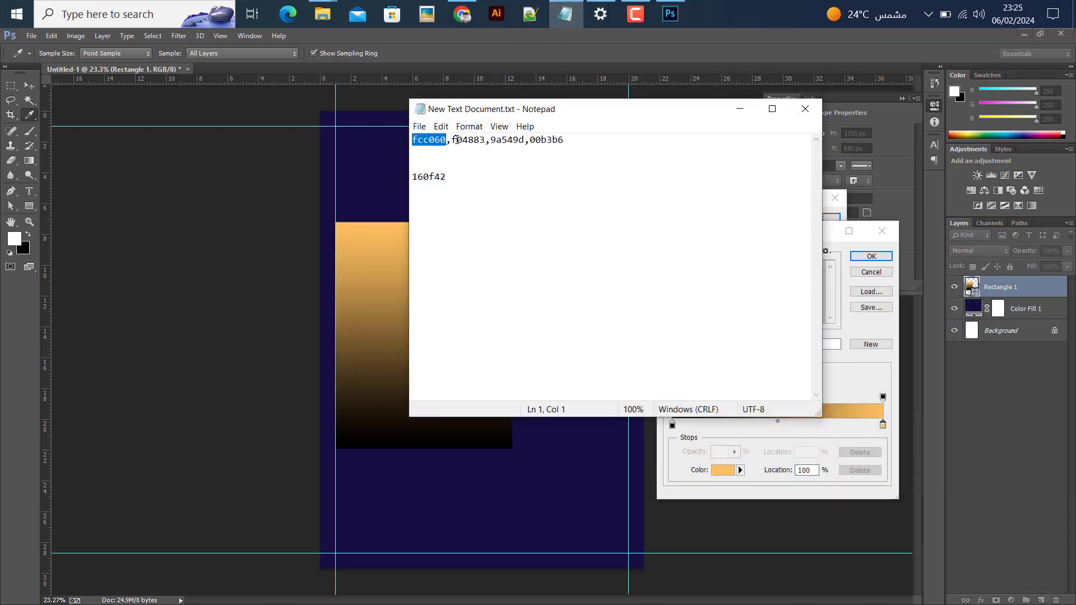
{"action": "left_click_drag", "start_coordinate": [452, 139], "coordinate": [476, 142]}
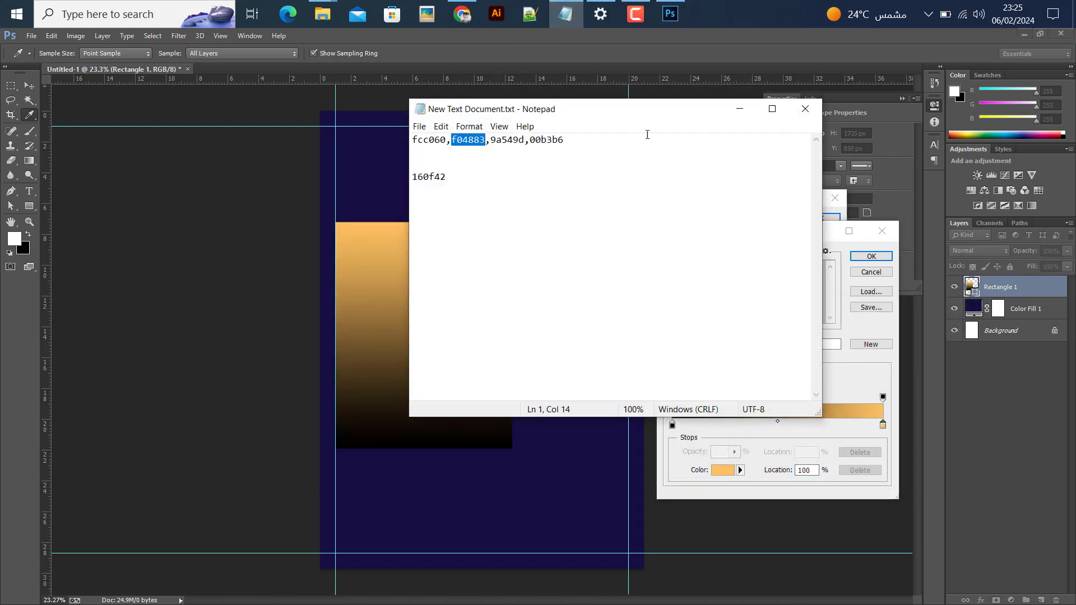
{"action": "left_click", "coordinate": [739, 110]}
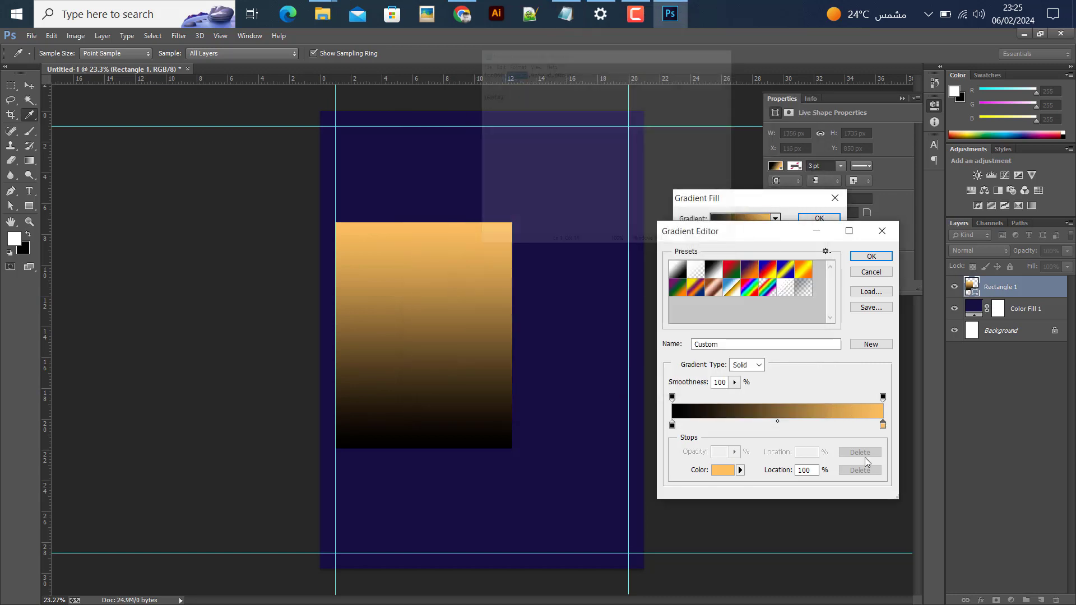
{"action": "left_click", "coordinate": [727, 473]}
{"action": "type", "text": "f04883"}
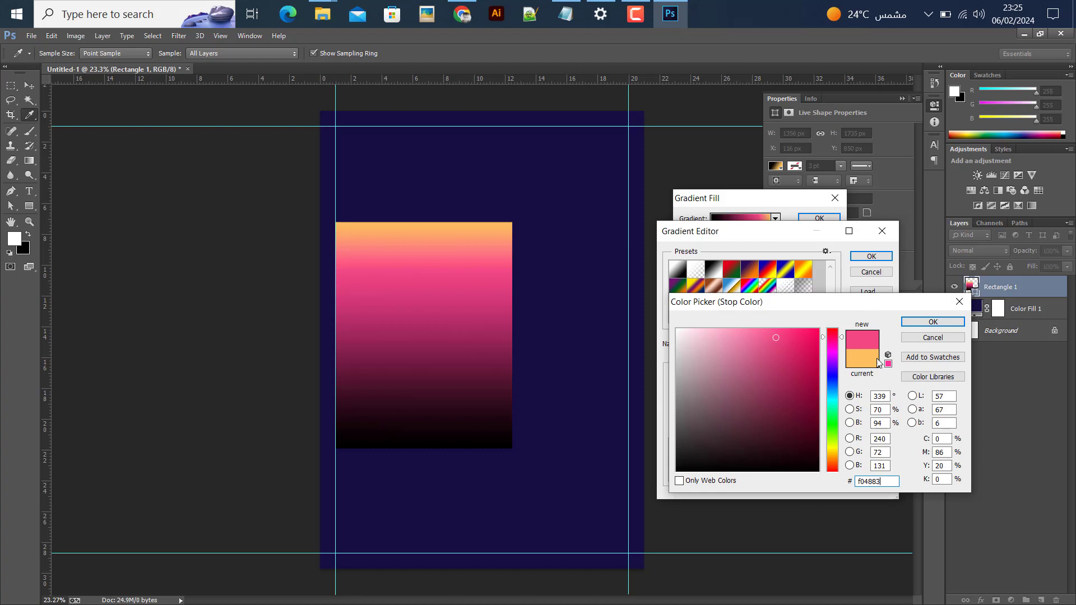
{"action": "left_click", "coordinate": [911, 327]}
Add another gradient stop at about 31% and colour it 9a549d from the Notepad colour list
{"action": "left_click", "coordinate": [566, 14]}
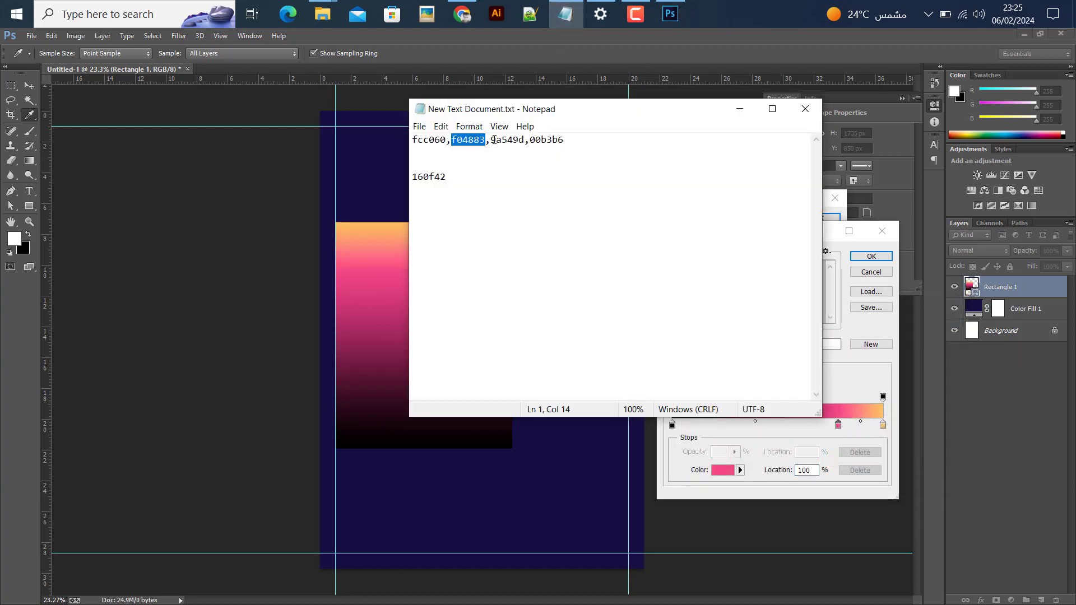
{"action": "left_click_drag", "start_coordinate": [492, 140], "coordinate": [520, 143]}
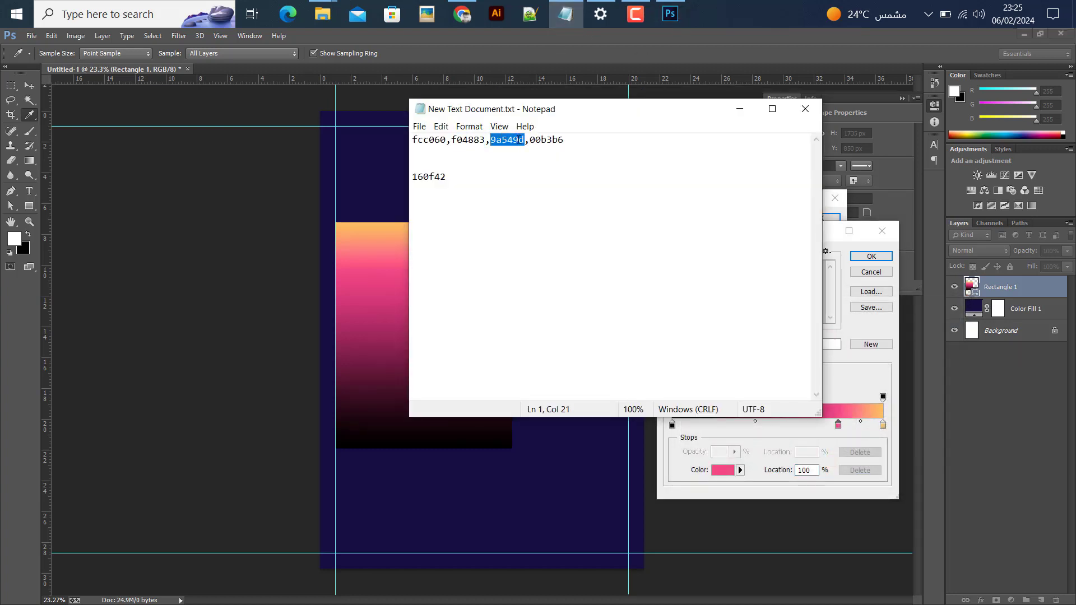
{"action": "left_click", "coordinate": [739, 109]}
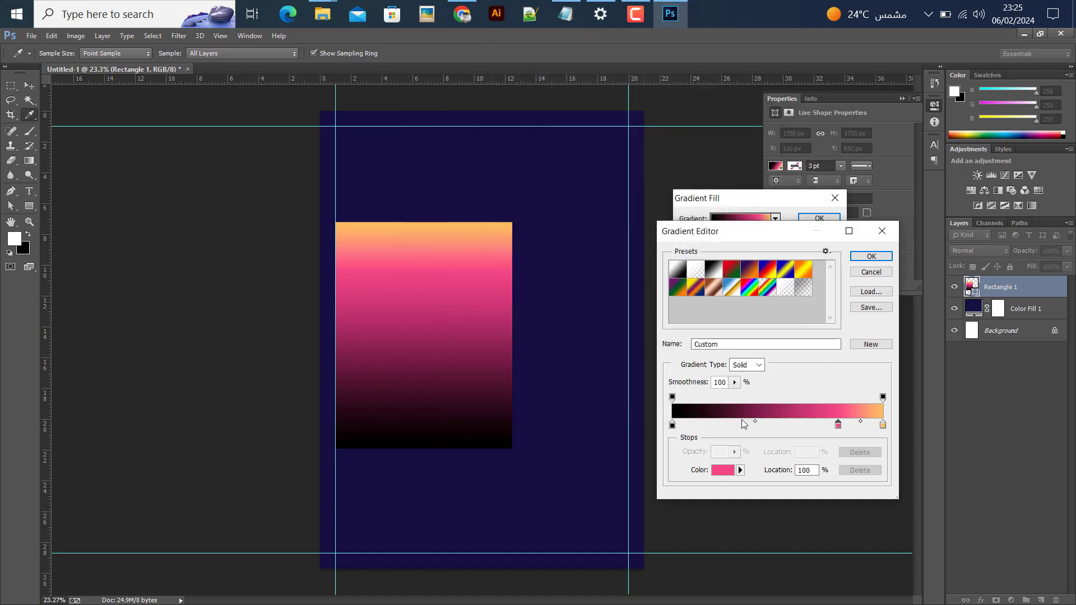
{"action": "left_click", "coordinate": [739, 424]}
{"action": "left_click", "coordinate": [722, 472]}
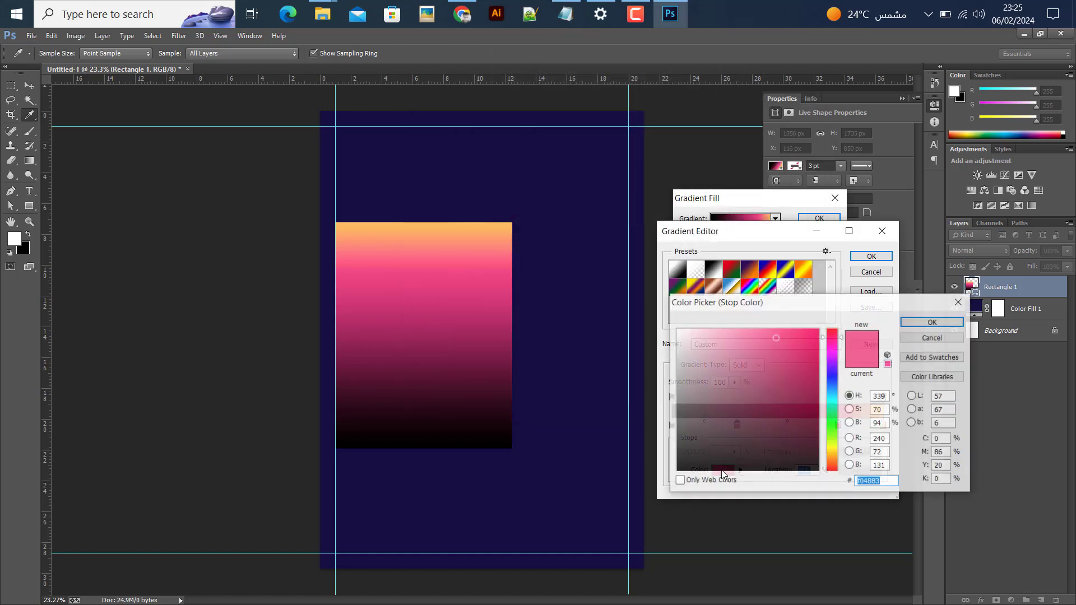
{"action": "left_click", "coordinate": [741, 383]}
{"action": "left_click", "coordinate": [902, 323]}
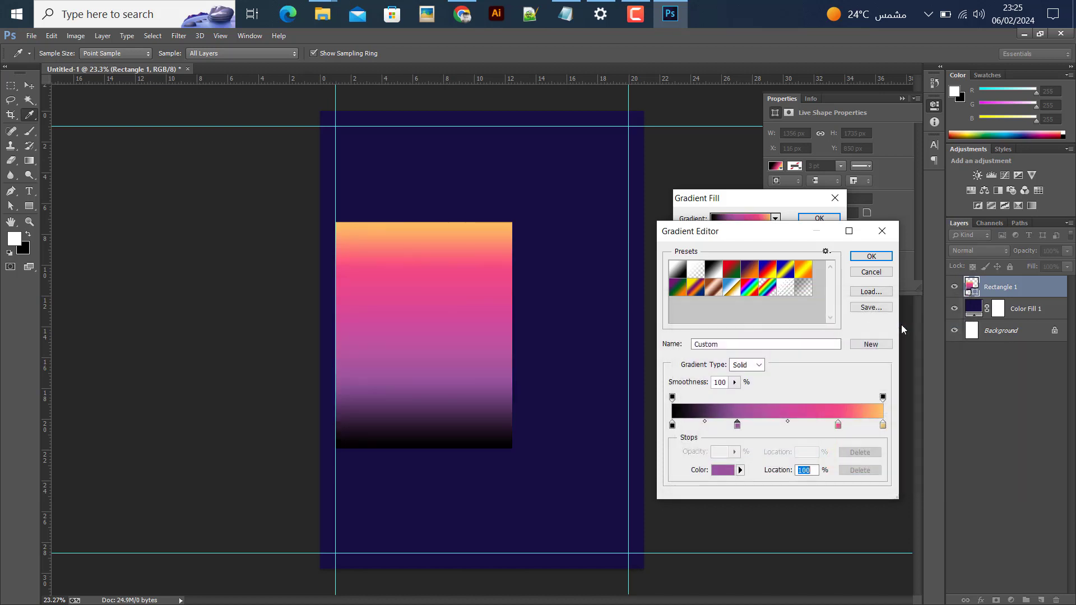
Replace the gradient's black start stop colour with 00b3b6, copied from the Notepad colour list
{"action": "left_click", "coordinate": [565, 14]}
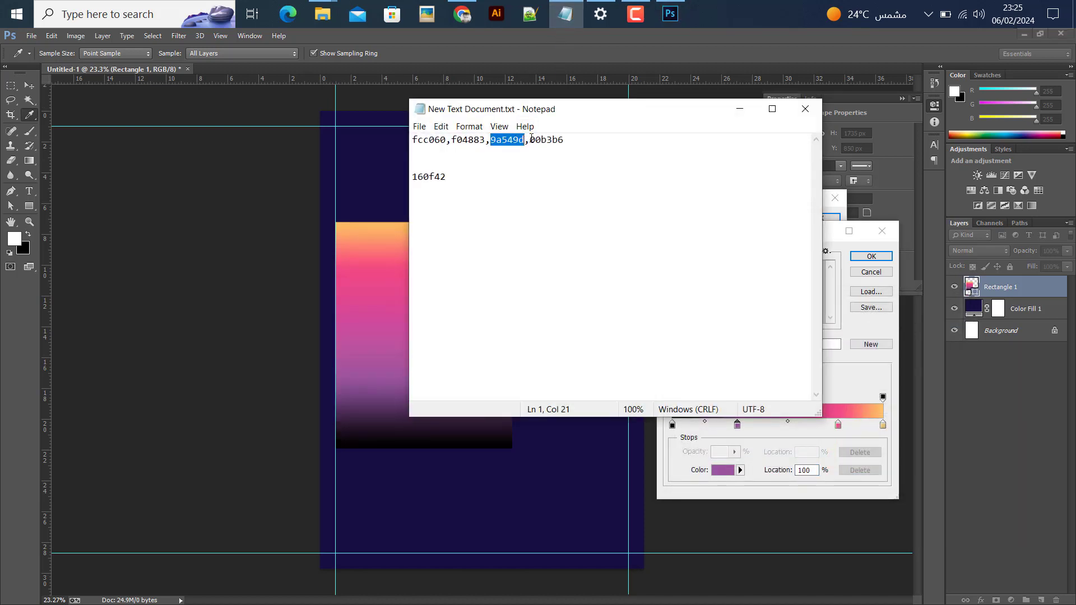
{"action": "left_click_drag", "start_coordinate": [530, 139], "coordinate": [628, 153]}
{"action": "key", "text": "ctrl+c"}
{"action": "left_click", "coordinate": [740, 109]}
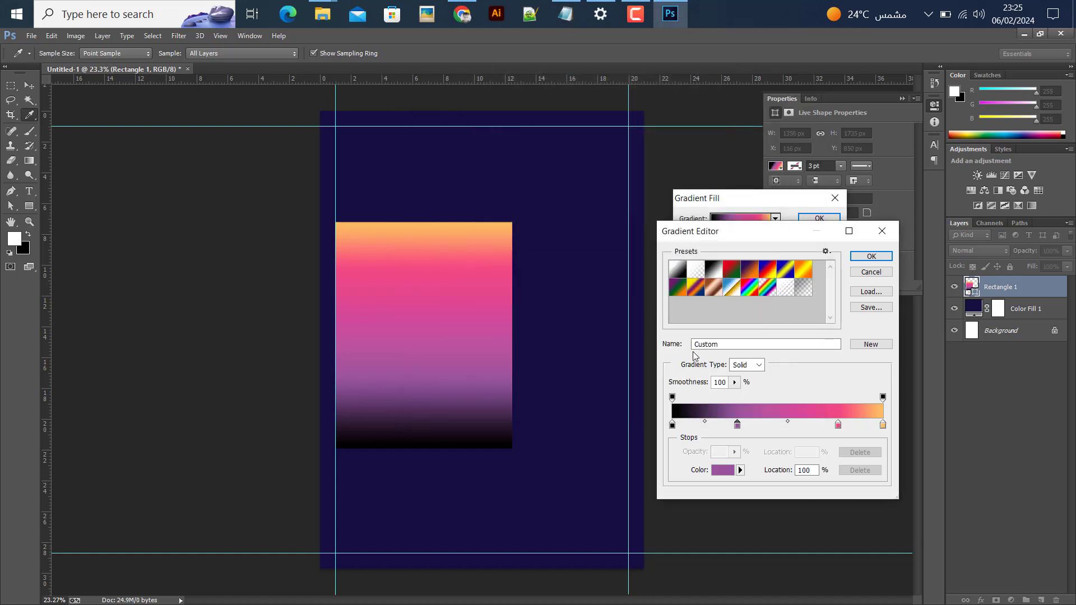
{"action": "left_click", "coordinate": [672, 426]}
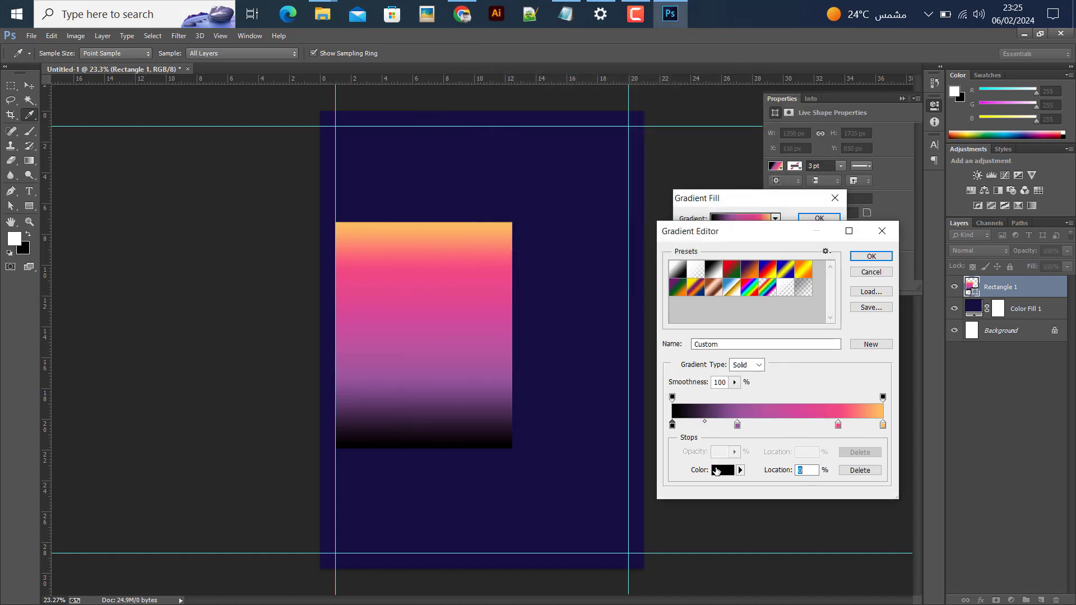
{"action": "left_click", "coordinate": [720, 471]}
{"action": "left_click", "coordinate": [892, 503]}
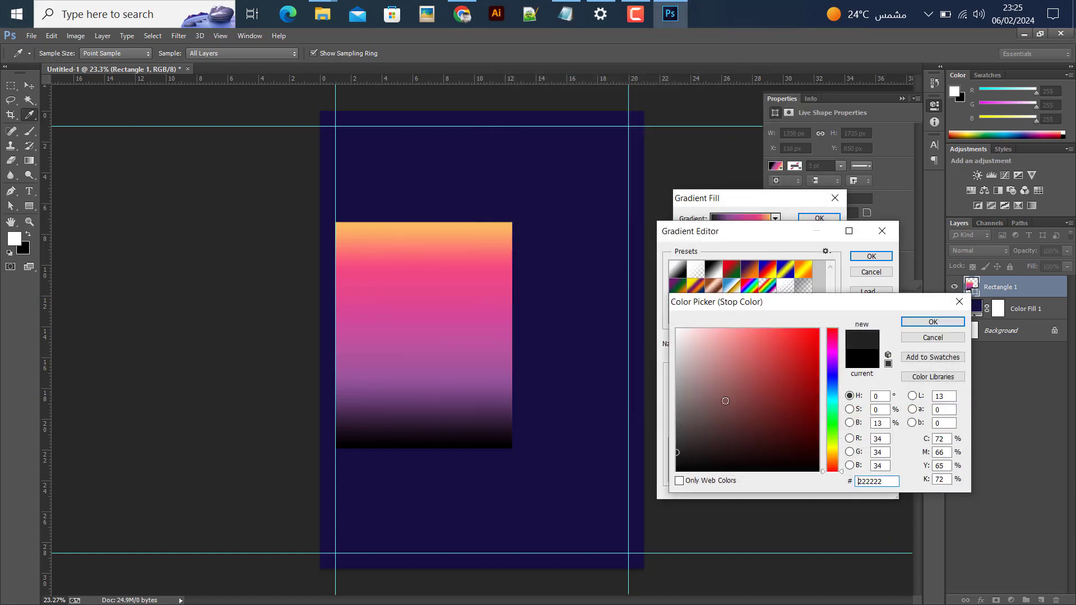
{"action": "left_click_drag", "start_coordinate": [890, 482], "coordinate": [696, 484]}
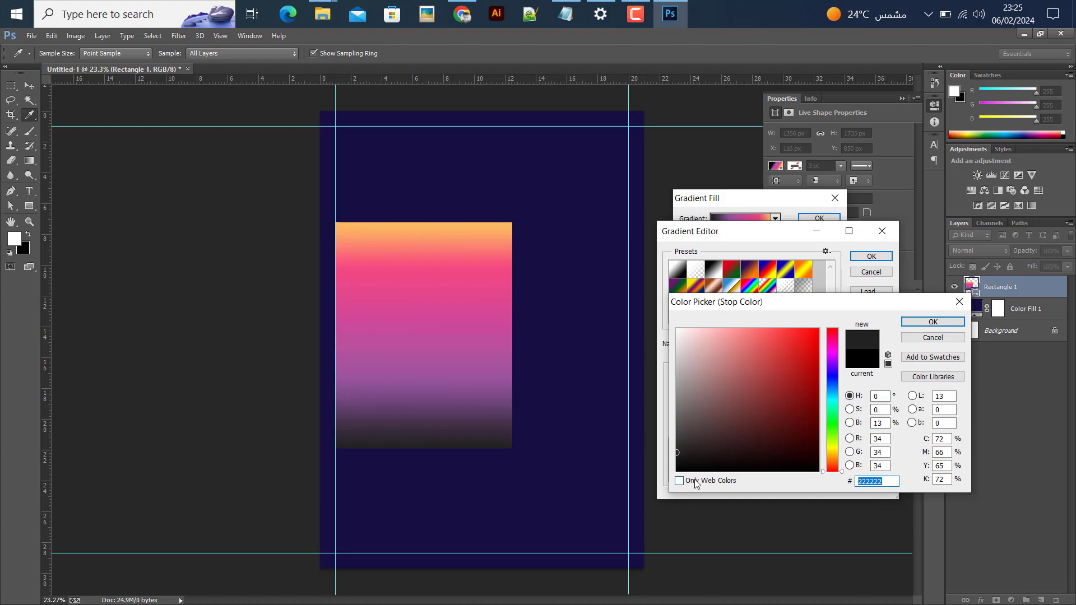
{"action": "key", "text": "ctrl+v"}
{"action": "left_click", "coordinate": [932, 322]}
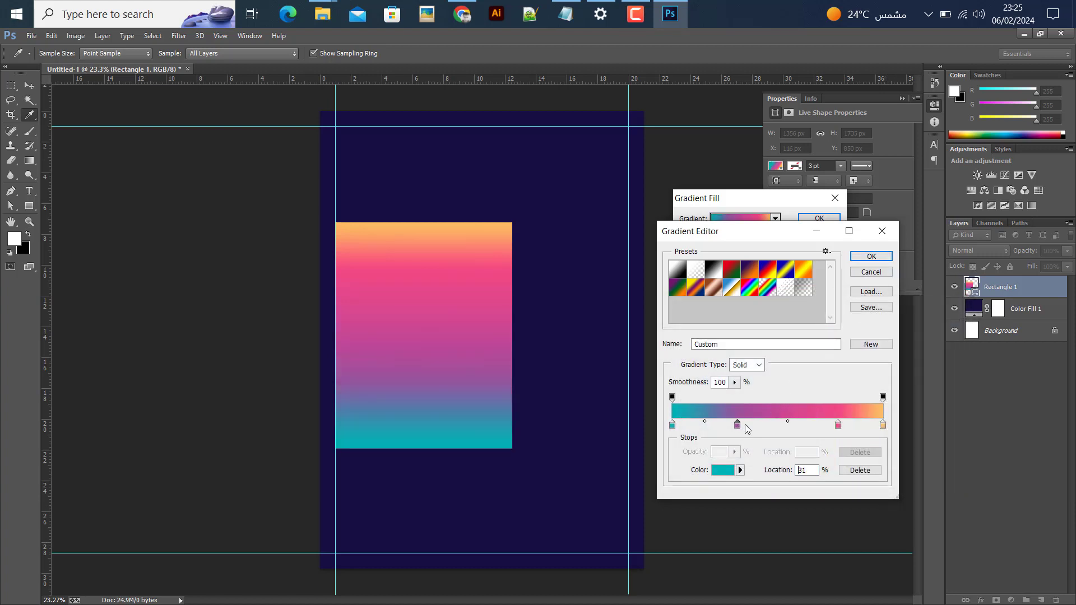
Move the purple stop slightly toward the middle and the pink stop to about 76%, accepting the gradient
{"action": "left_click_drag", "start_coordinate": [737, 425], "coordinate": [746, 425]}
{"action": "left_click_drag", "start_coordinate": [839, 425], "coordinate": [831, 425]}
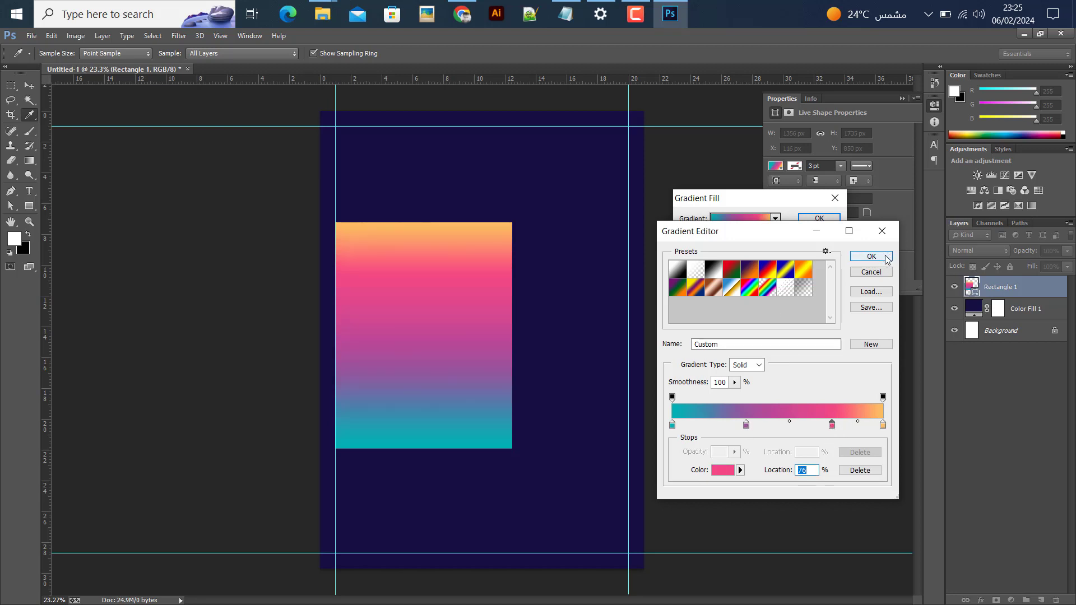
{"action": "left_click", "coordinate": [885, 258]}
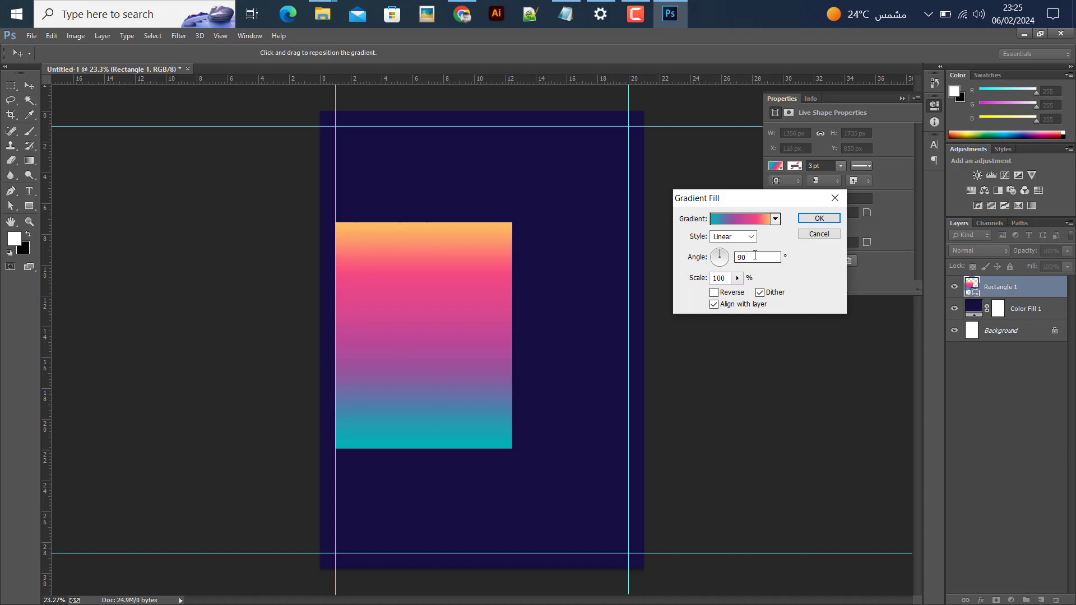
Set the gradient fill's angle to 45° and shift the gradient slightly toward the rectangle's lower-left corner
{"action": "double_click", "coordinate": [739, 258]}
{"action": "type", "text": "45"}
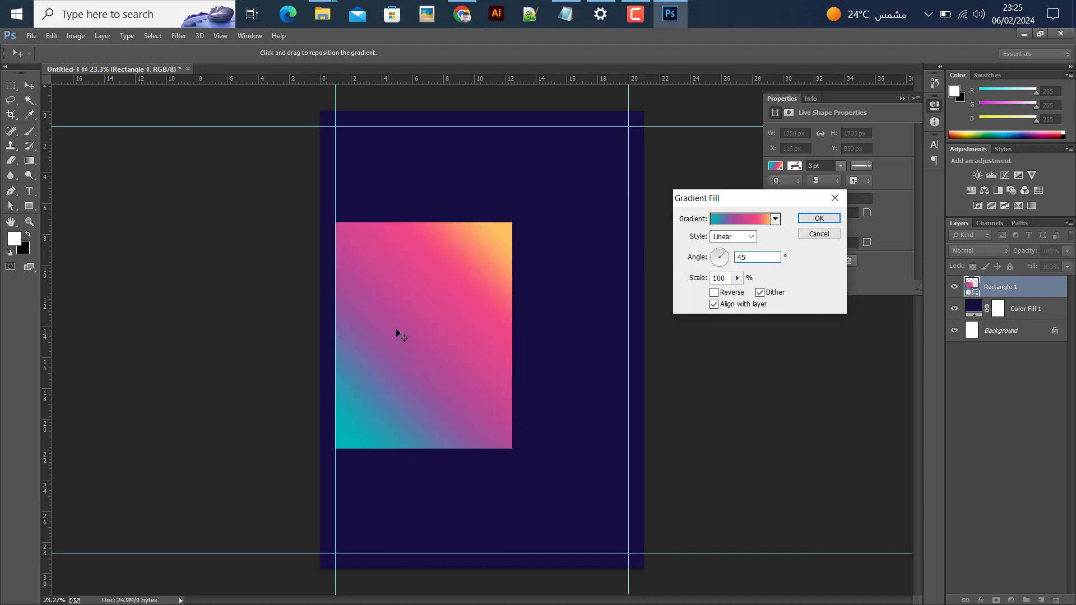
{"action": "left_click_drag", "start_coordinate": [466, 335], "coordinate": [441, 330]}
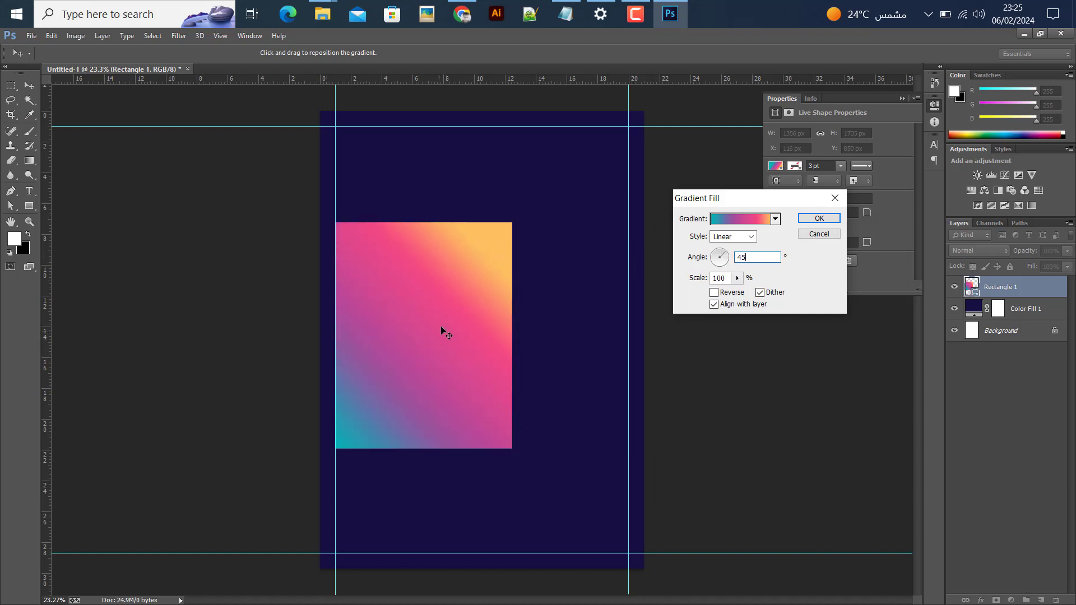
{"action": "left_click", "coordinate": [819, 218]}
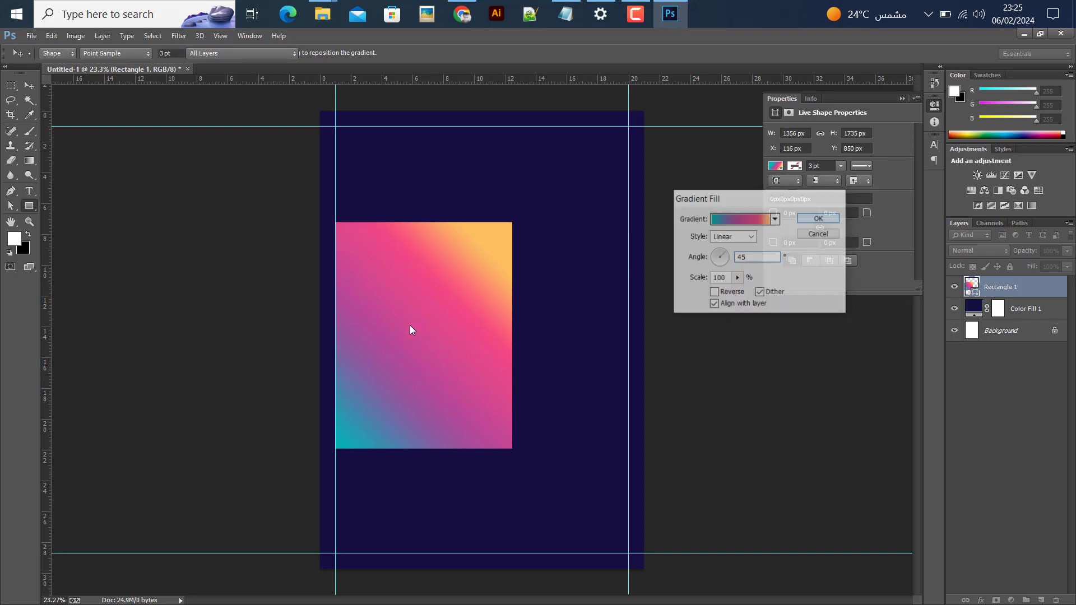
Stretch the rectangle's top edge upward to a height of about 1756 px
{"action": "left_click_drag", "start_coordinate": [427, 220], "coordinate": [428, 213]}
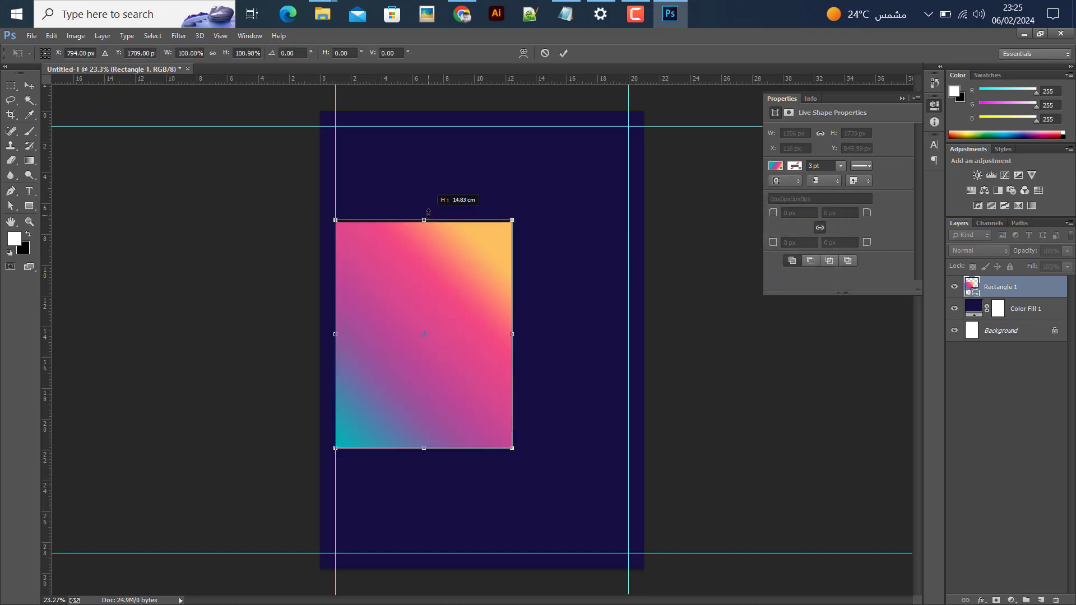
{"action": "left_click", "coordinate": [563, 52]}
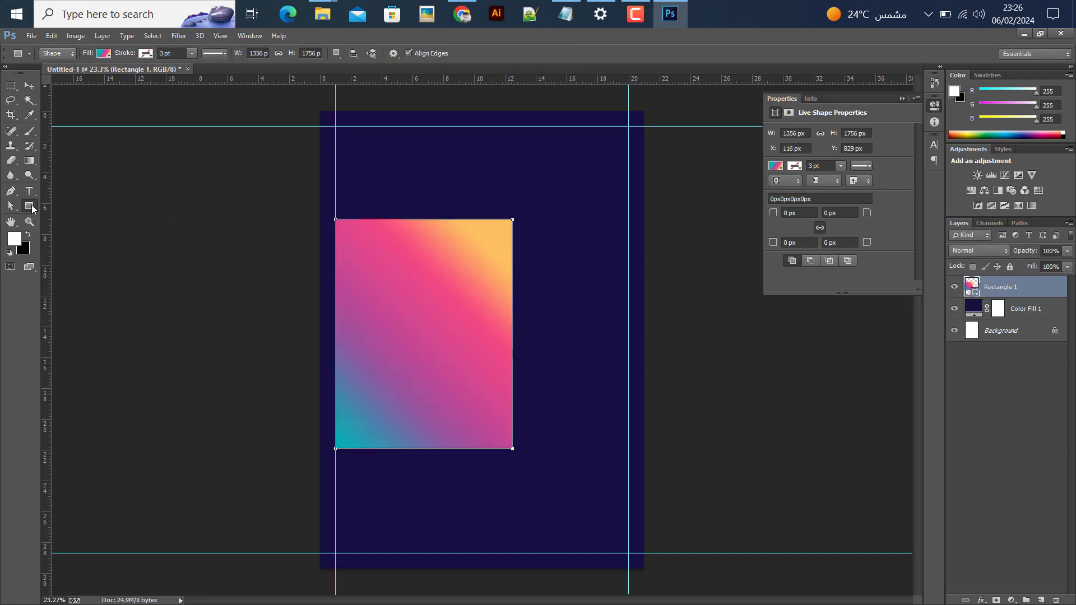
Draw a circle of about 1596 × 1596 px with the same gradient fill, overlapping the rectangle's lower-right part
{"action": "right_click", "coordinate": [32, 207]}
{"action": "left_click", "coordinate": [80, 226]}
{"action": "left_click_drag", "start_coordinate": [403, 277], "coordinate": [611, 513]}
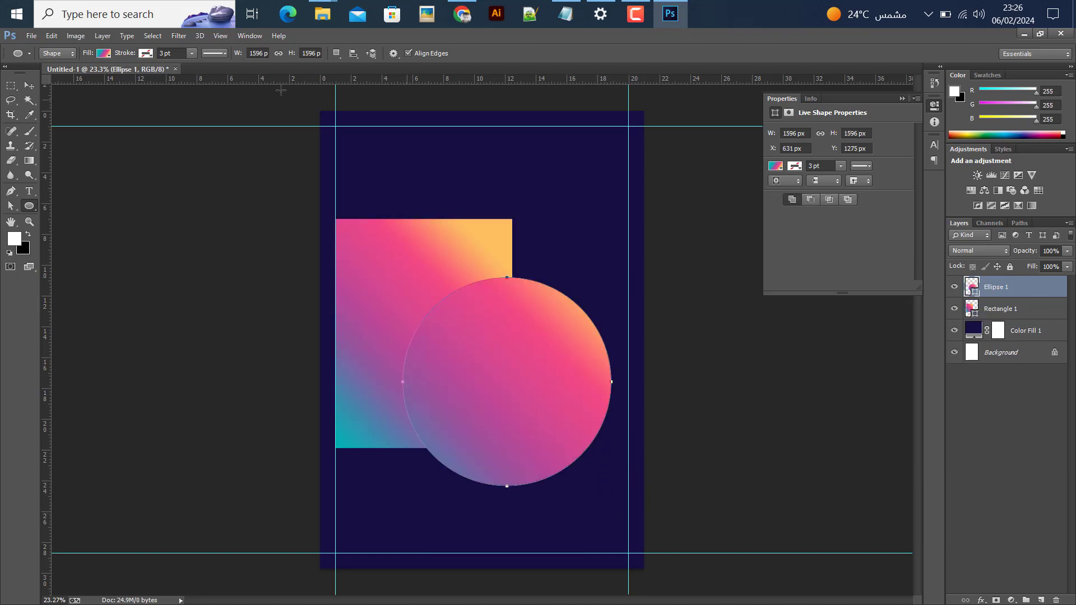
Move the circle up to about Y 1181 px and shift the gradient rectangle slightly upward
{"action": "left_click", "coordinate": [29, 85]}
{"action": "left_click_drag", "start_coordinate": [493, 417], "coordinate": [482, 397]}
{"action": "left_click", "coordinate": [1011, 311]}
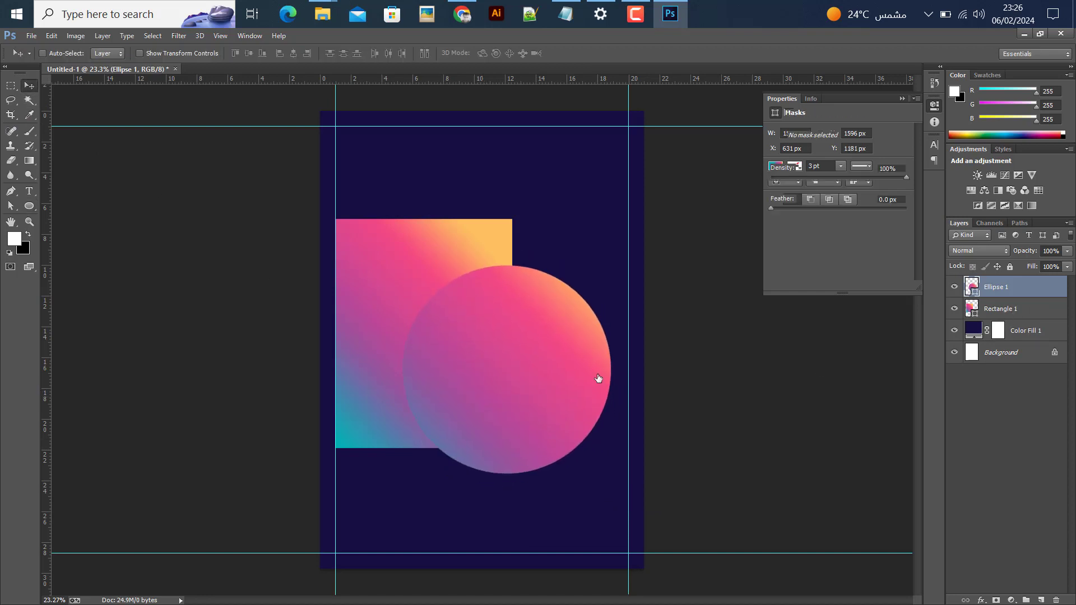
{"action": "left_click_drag", "start_coordinate": [438, 287], "coordinate": [436, 264]}
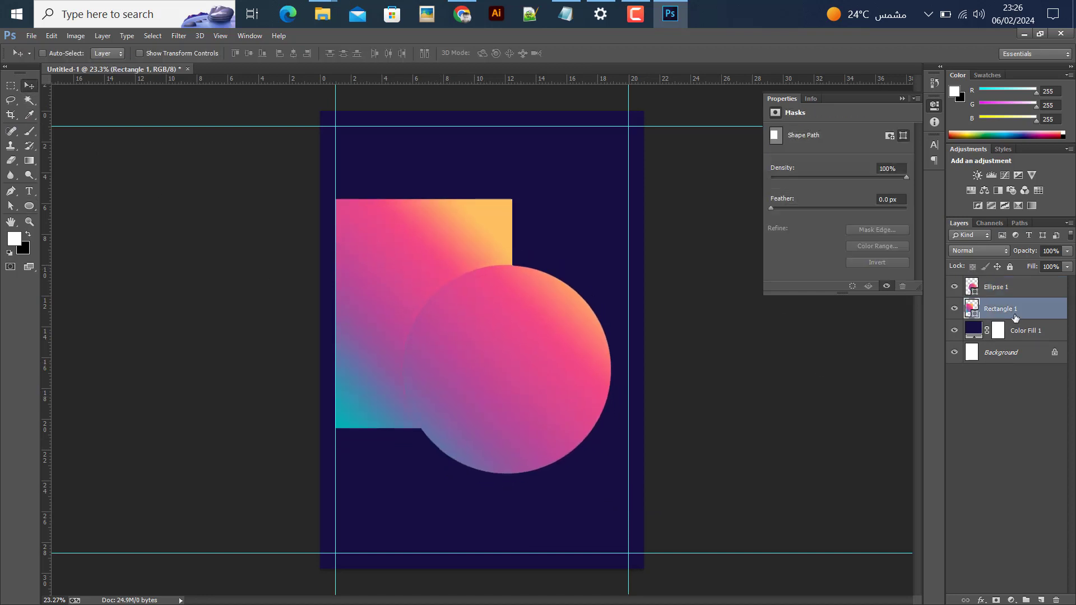
Set the circle's gradient fill angle to 120° and shift the gradient slightly toward its lower right
{"action": "left_click", "coordinate": [998, 293]}
{"action": "left_click", "coordinate": [954, 287]}
{"action": "left_click", "coordinate": [954, 286]}
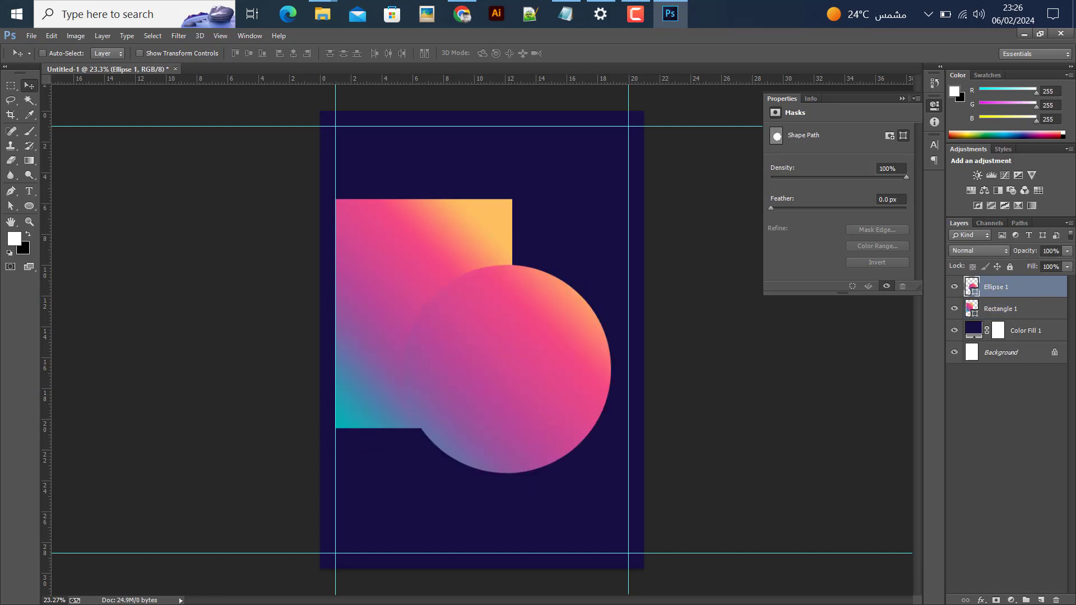
{"action": "left_click", "coordinate": [29, 208]}
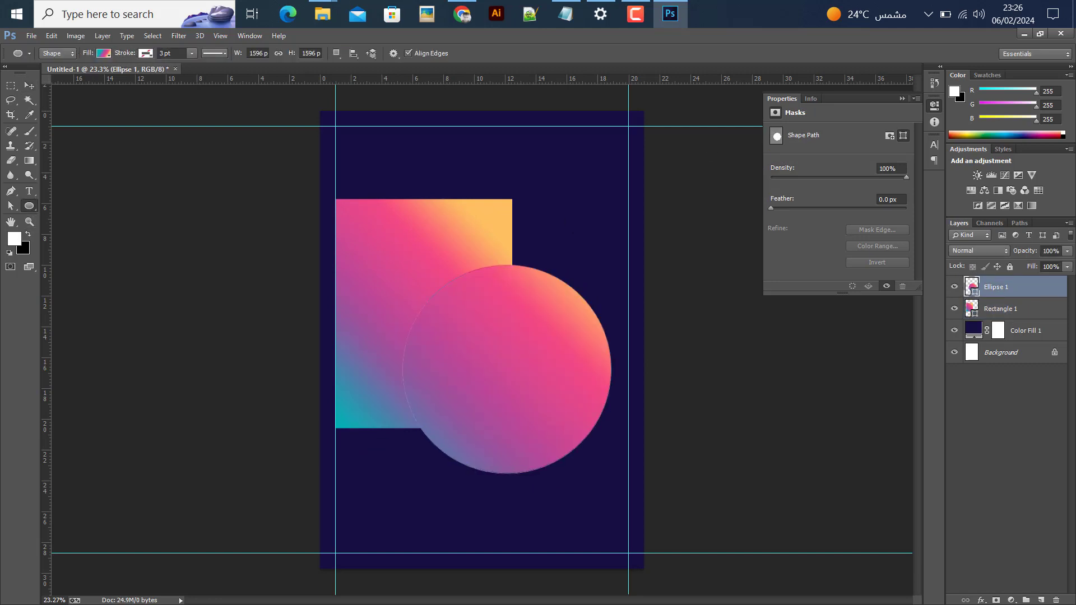
{"action": "double_click", "coordinate": [974, 288]}
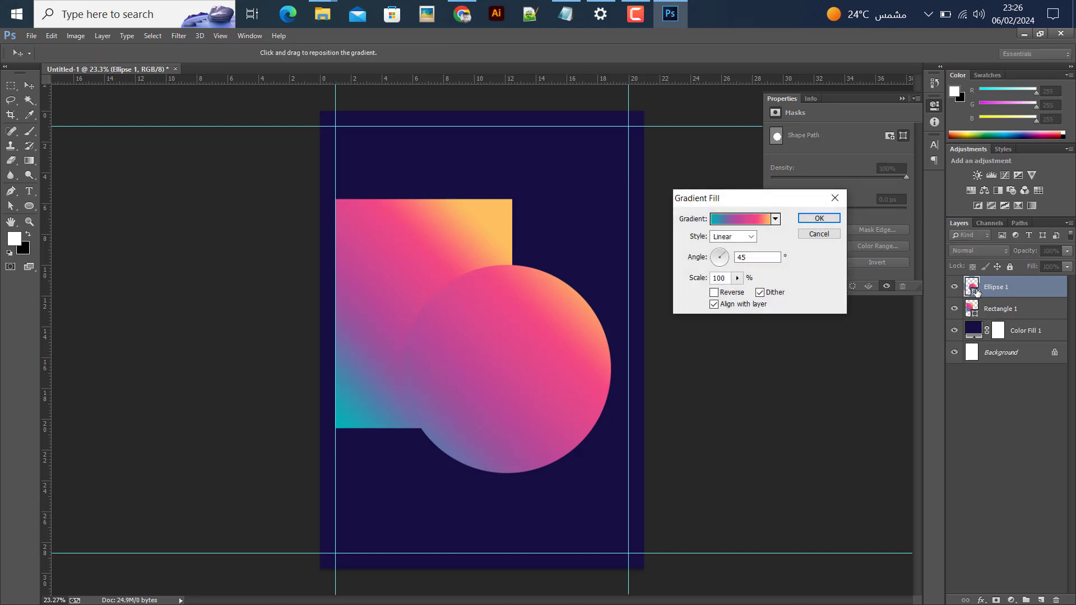
{"action": "left_click_drag", "start_coordinate": [726, 257], "coordinate": [715, 253]}
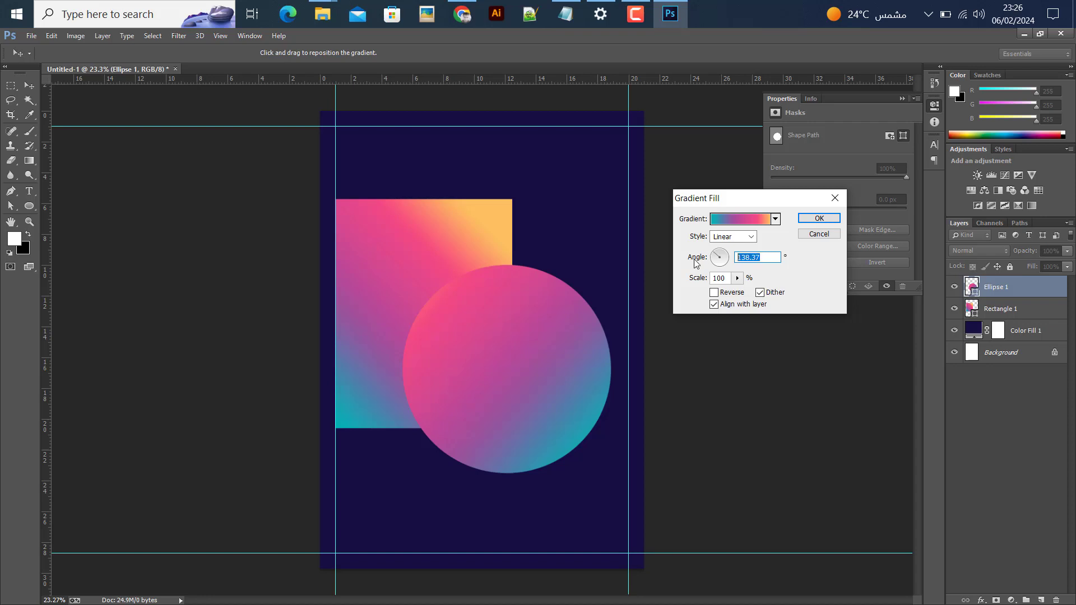
{"action": "type", "text": "120"}
{"action": "left_click_drag", "start_coordinate": [486, 367], "coordinate": [506, 382]}
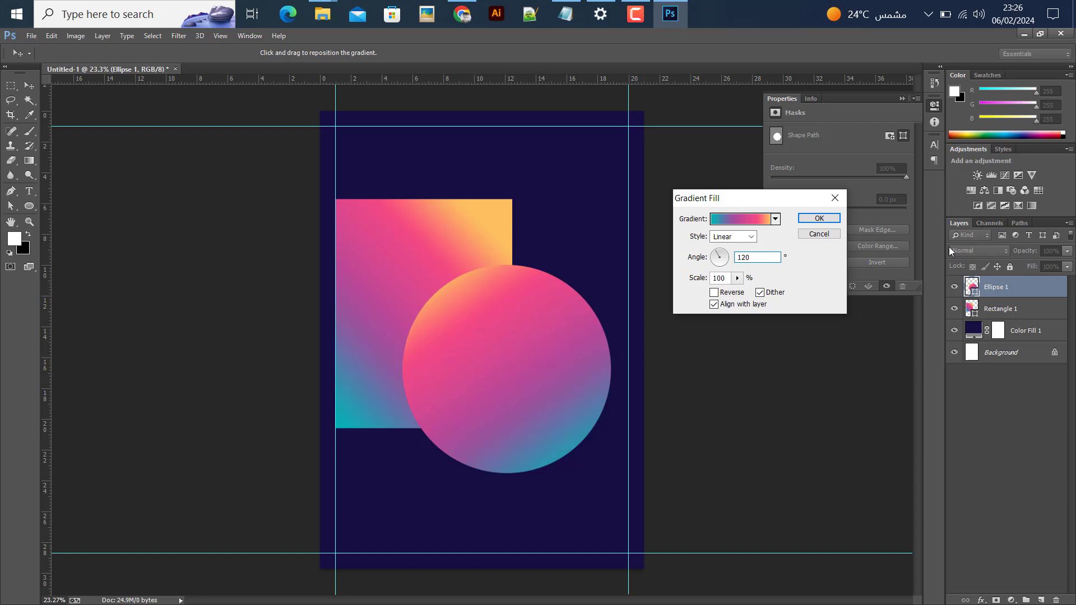
{"action": "left_click", "coordinate": [818, 219]}
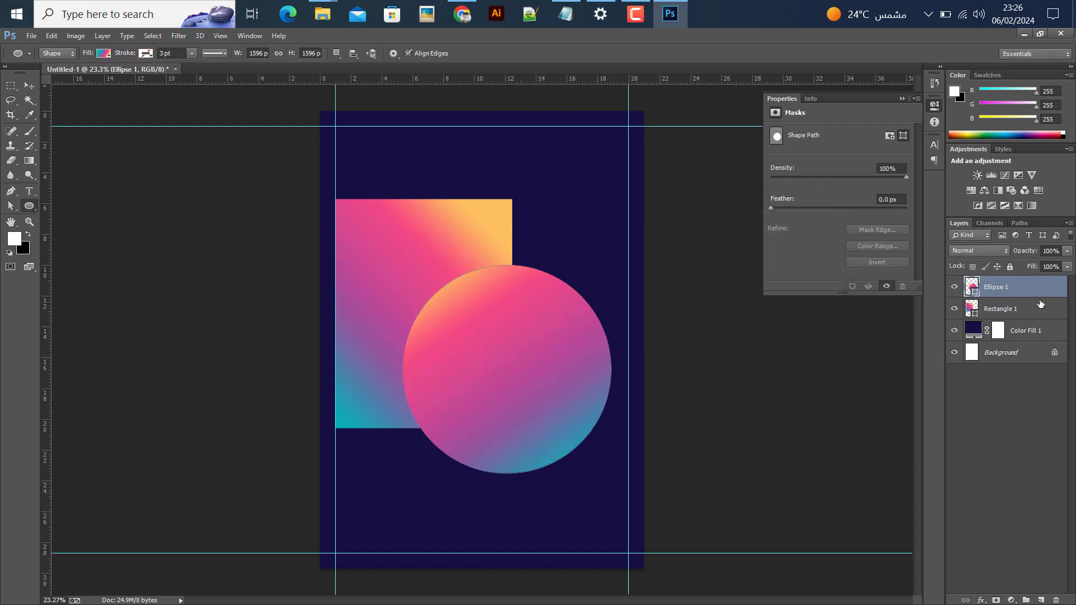
Duplicate the Ellipse 1 layer as Ellipse 1 copy and change the copy's fill to solid white (ffffff)
{"action": "right_click", "coordinate": [1040, 303]}
{"action": "left_click", "coordinate": [765, 144]}
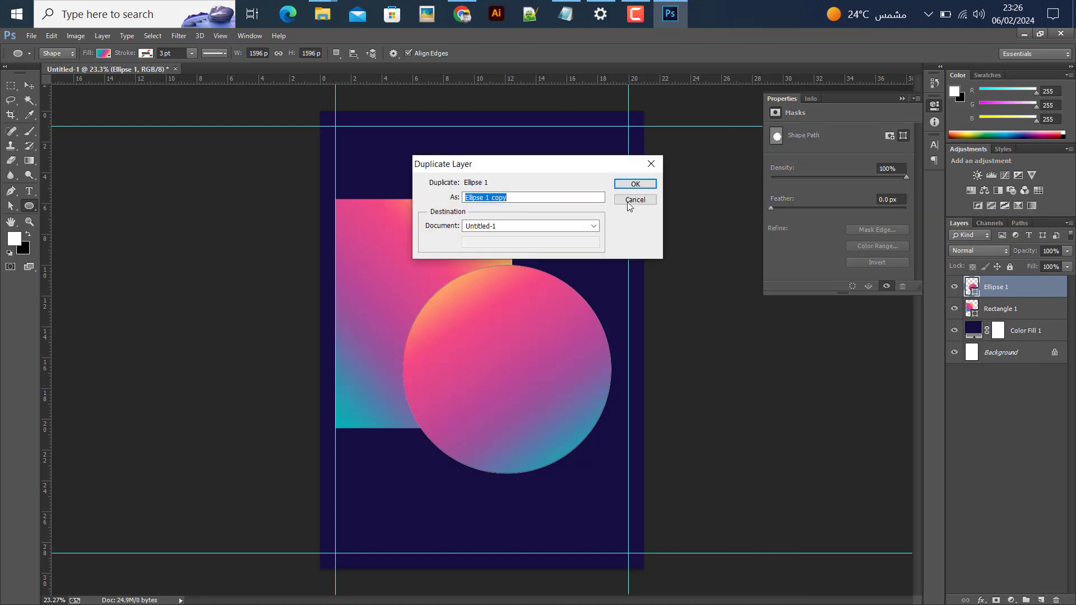
{"action": "left_click", "coordinate": [634, 184]}
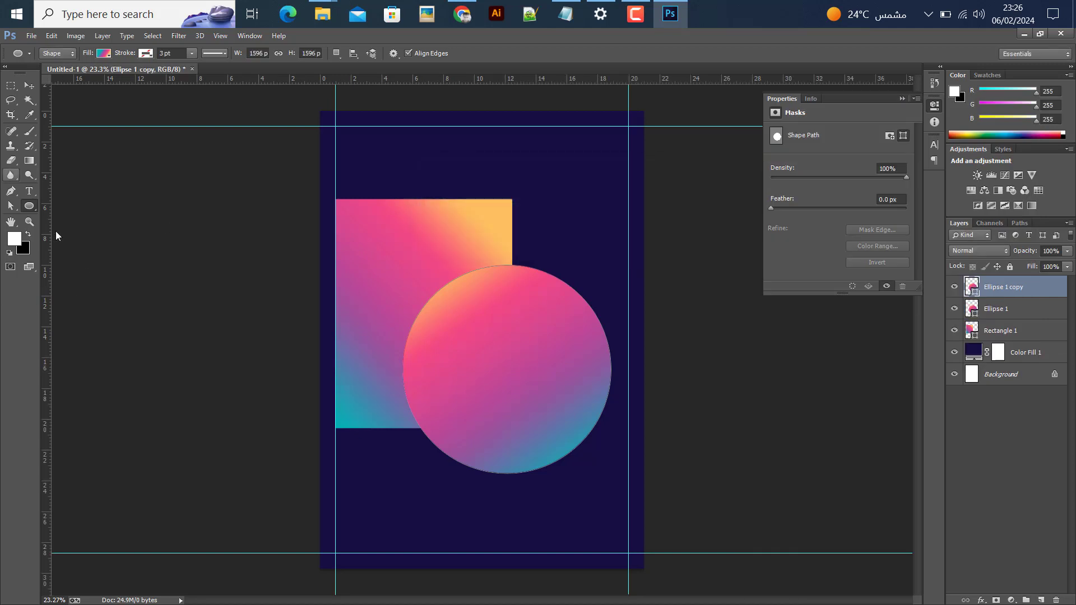
{"action": "left_click", "coordinate": [104, 54]}
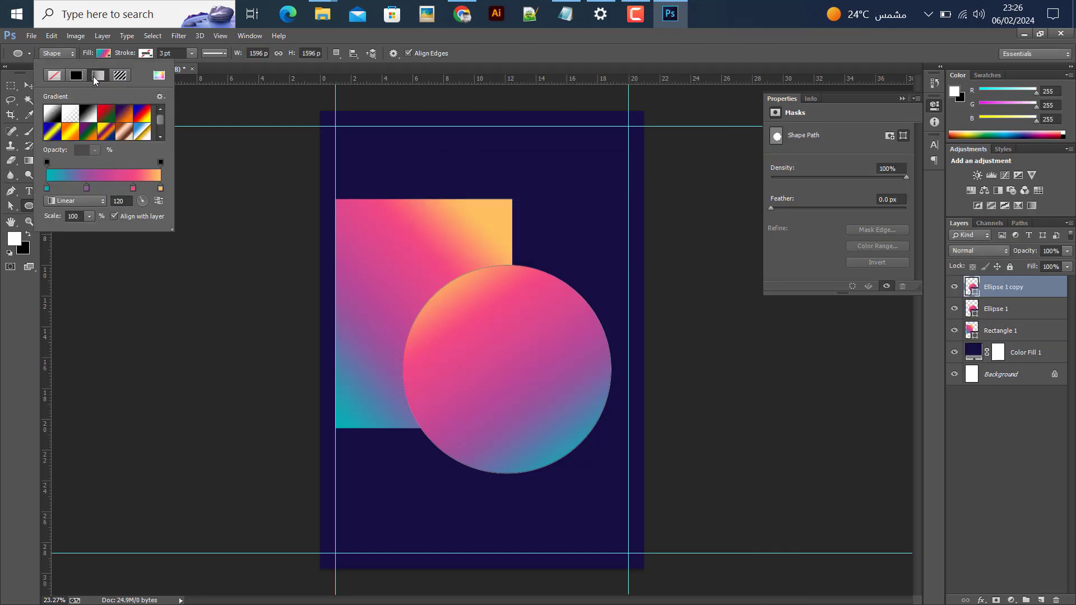
{"action": "left_click", "coordinate": [76, 75]}
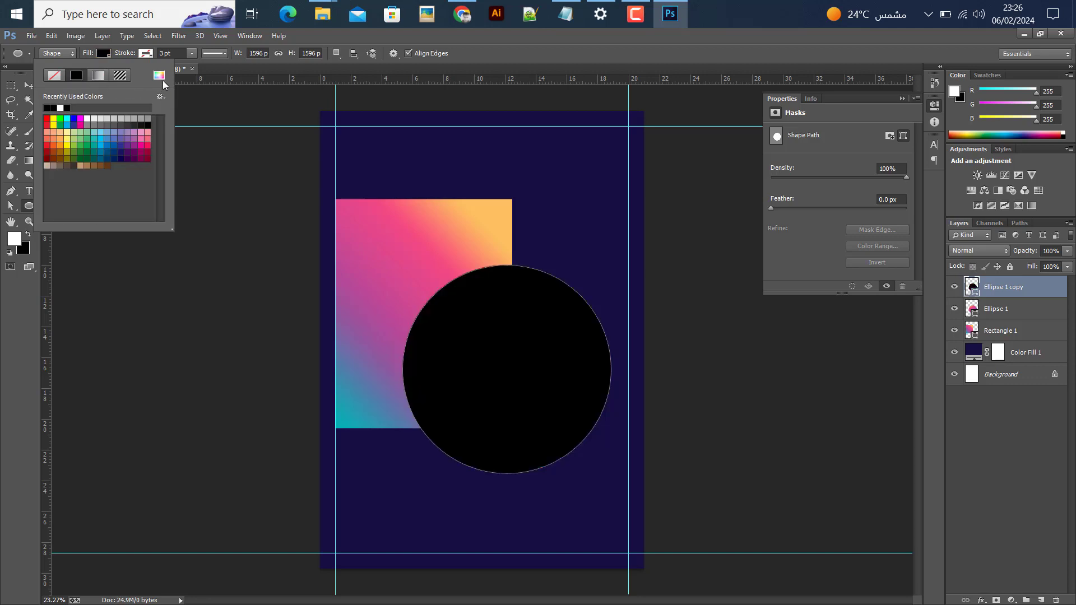
{"action": "left_click_drag", "start_coordinate": [692, 370], "coordinate": [663, 317]}
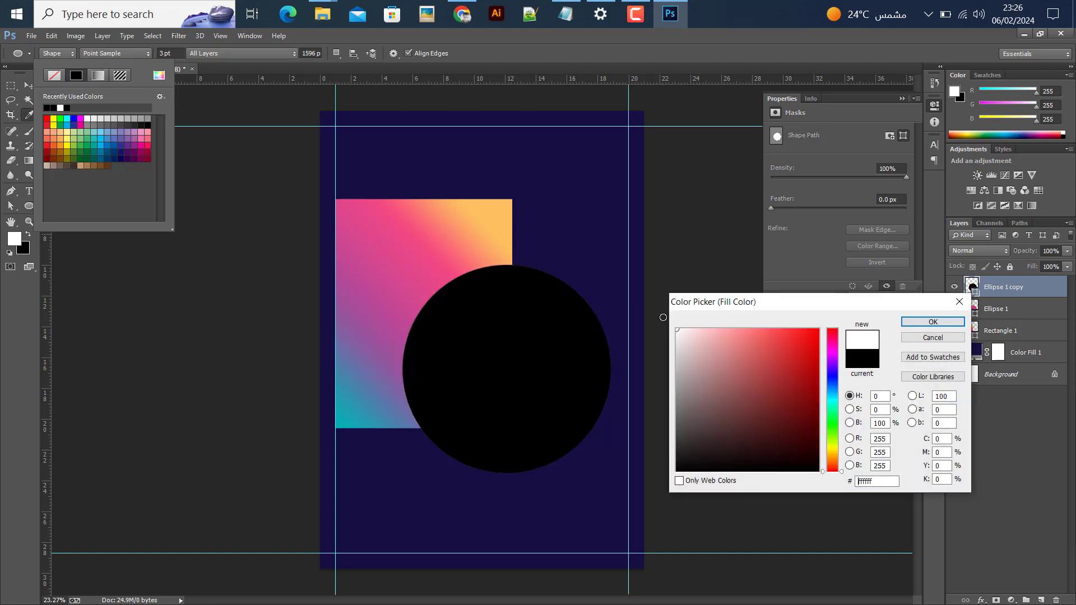
{"action": "left_click", "coordinate": [932, 322]}
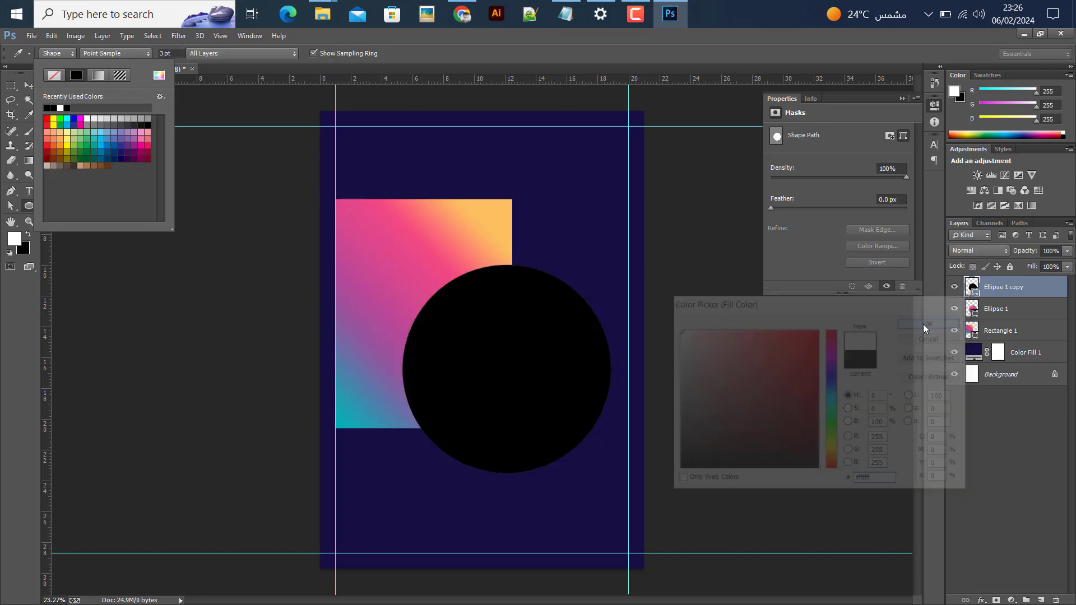
Set the white circle copy's blend mode to Overlay and its fill to 91%, comparing the result with the layer hidden
{"action": "left_click", "coordinate": [961, 252]}
{"action": "left_click", "coordinate": [964, 182]}
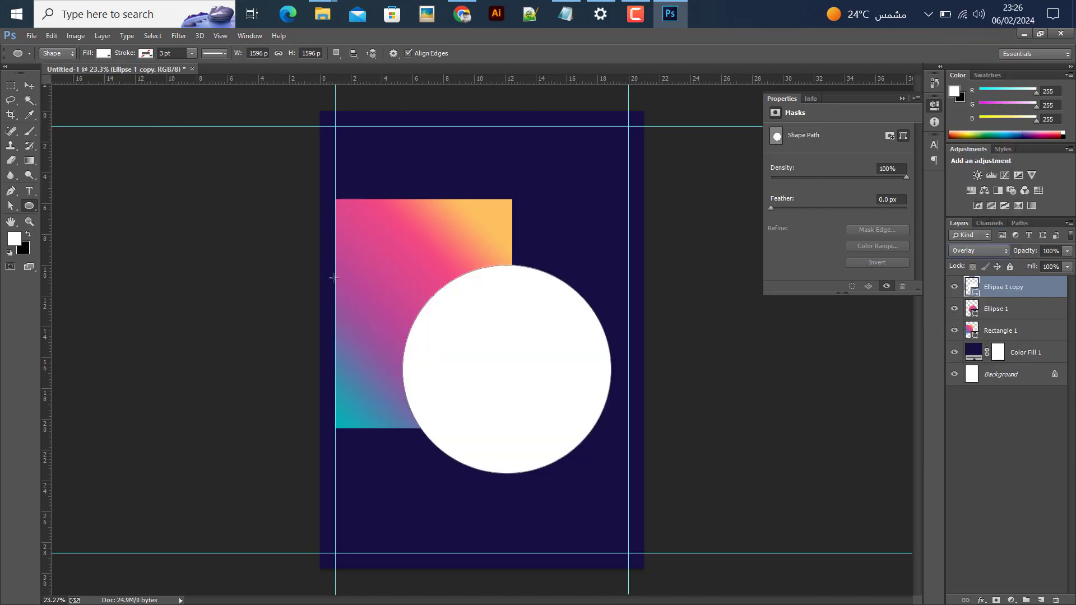
{"action": "left_click", "coordinate": [29, 85]}
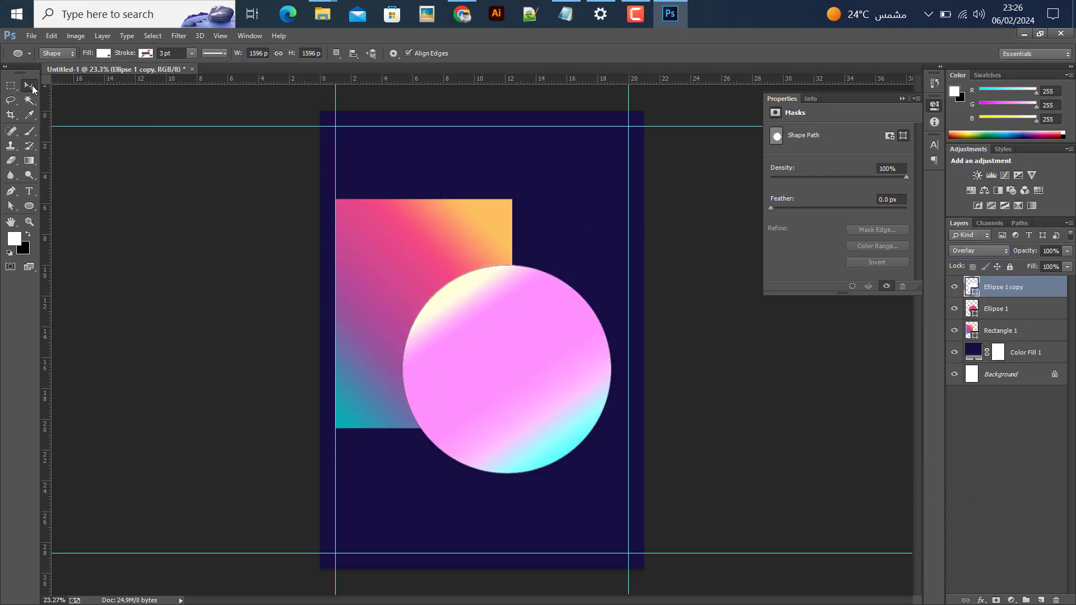
{"action": "left_click", "coordinate": [954, 287]}
{"action": "left_click", "coordinate": [954, 286]}
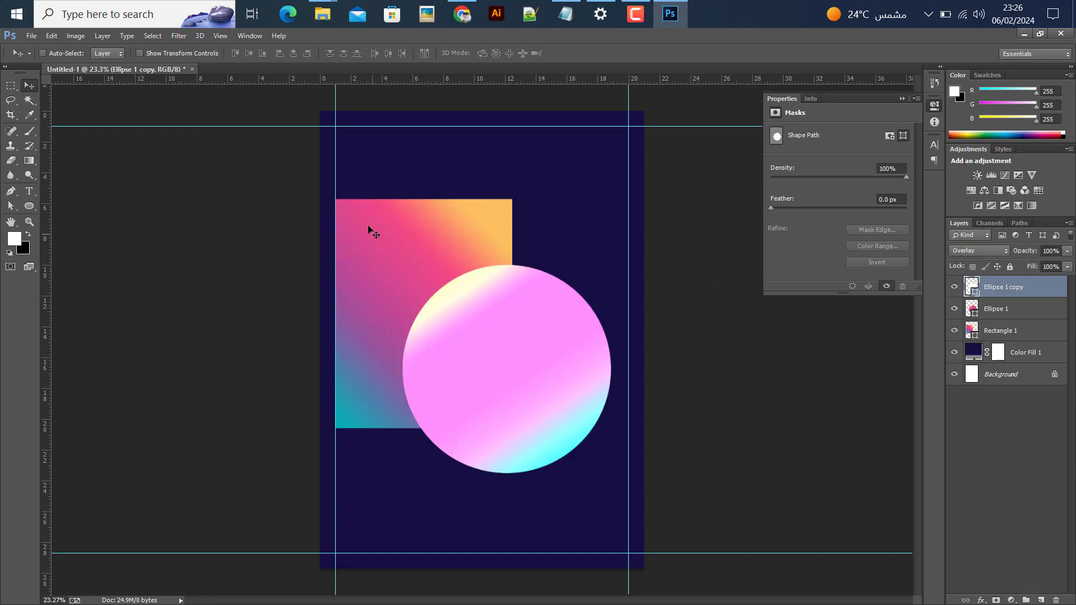
{"action": "left_click", "coordinate": [1066, 267]}
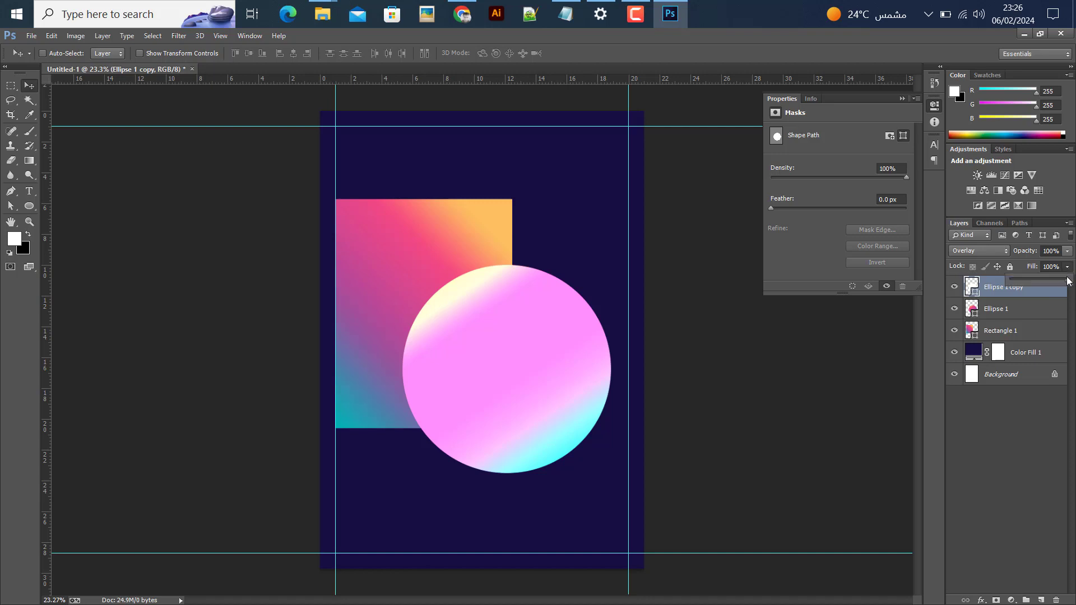
{"action": "left_click", "coordinate": [761, 369]}
{"action": "left_click", "coordinate": [954, 287]}
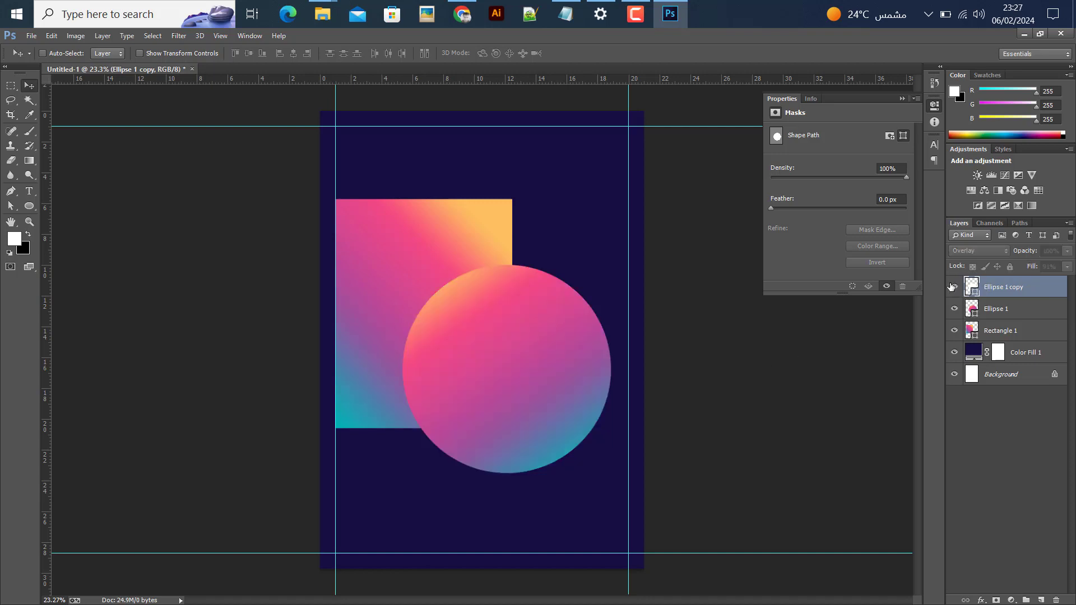
{"action": "left_click", "coordinate": [954, 286]}
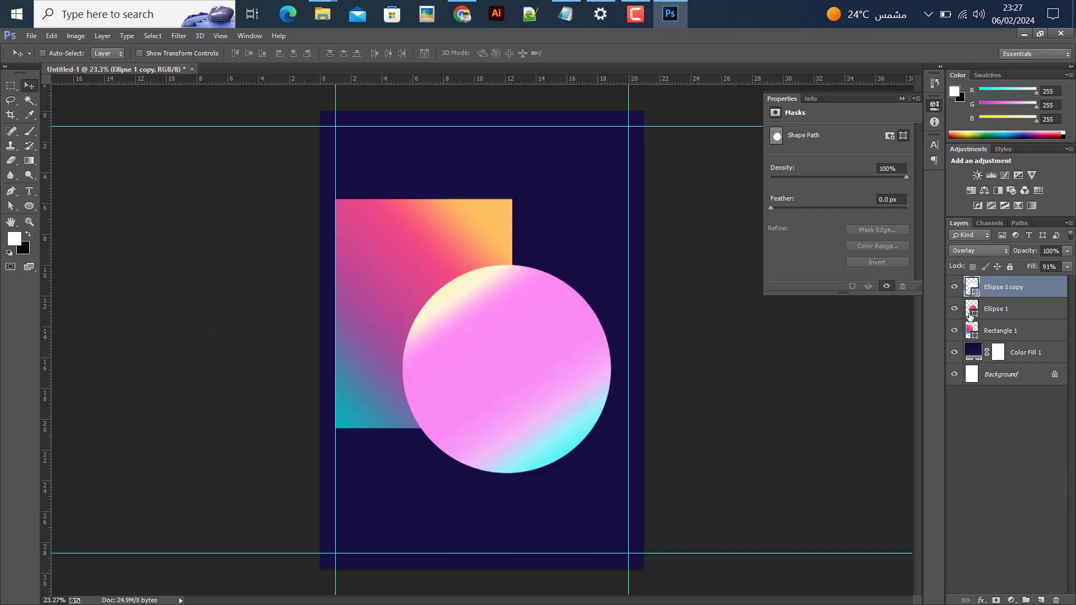
Duplicate the gradient rectangle to the page's lower right, against the right margin guide, and resize the copy to about 65.63% width and 132.52% height
{"action": "left_click", "coordinate": [365, 281], "text": "ctrl"}
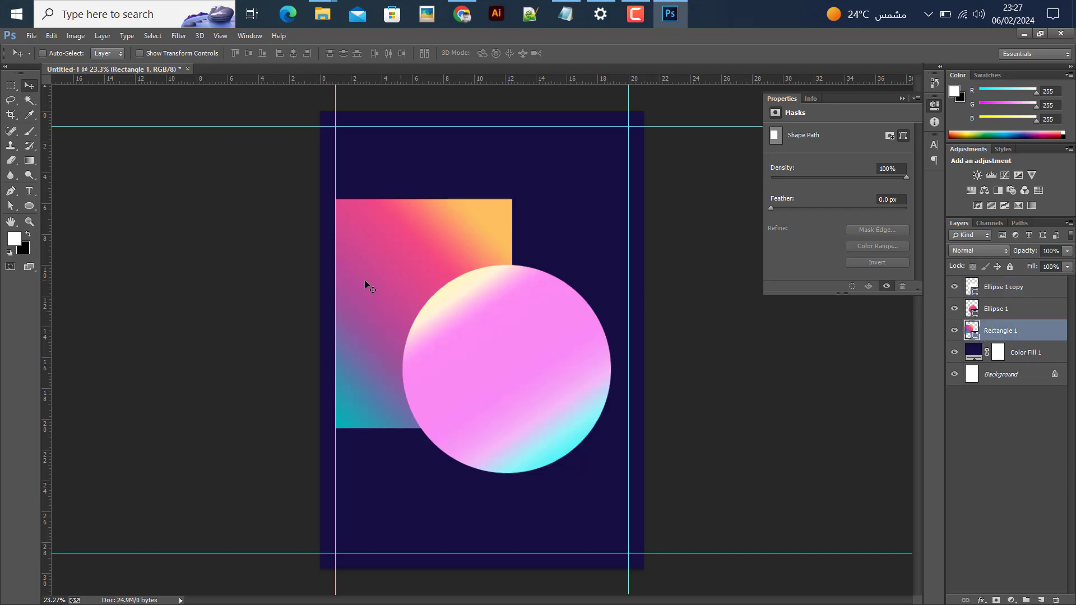
{"action": "left_click_drag", "start_coordinate": [387, 264], "coordinate": [505, 399]}
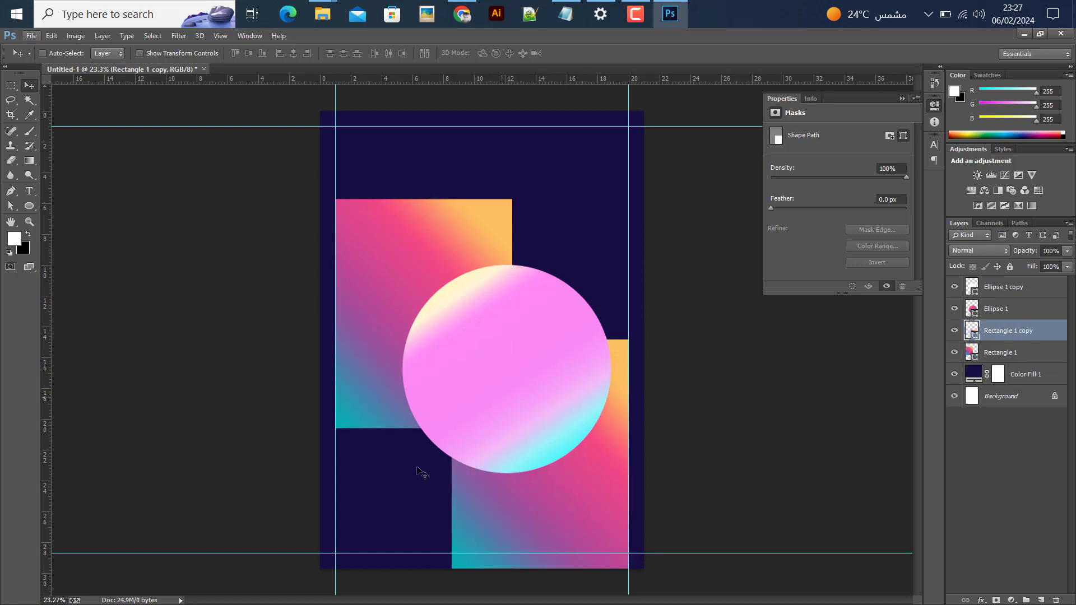
{"action": "key", "text": "ctrl+t"}
{"action": "left_click_drag", "start_coordinate": [452, 454], "coordinate": [514, 449]}
{"action": "left_click_drag", "start_coordinate": [571, 343], "coordinate": [558, 268]}
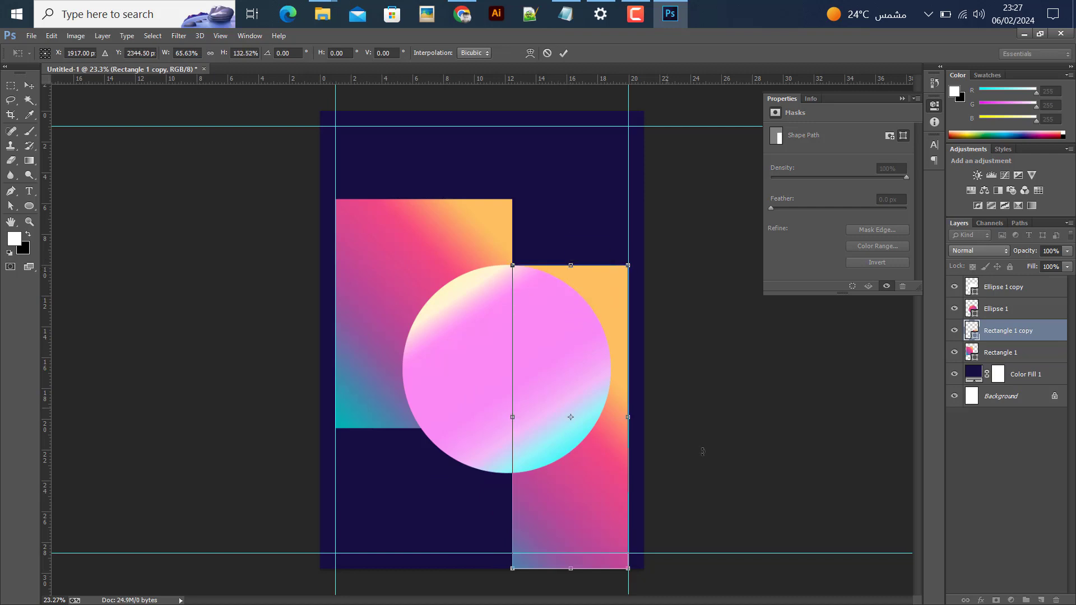
{"action": "left_click", "coordinate": [31, 87]}
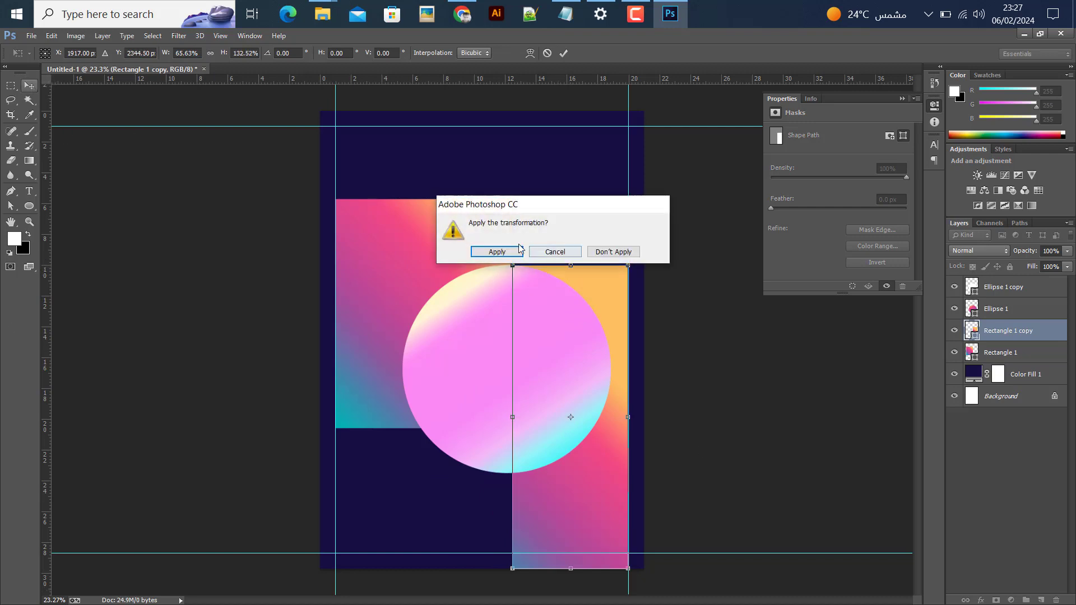
{"action": "left_click", "coordinate": [490, 250]}
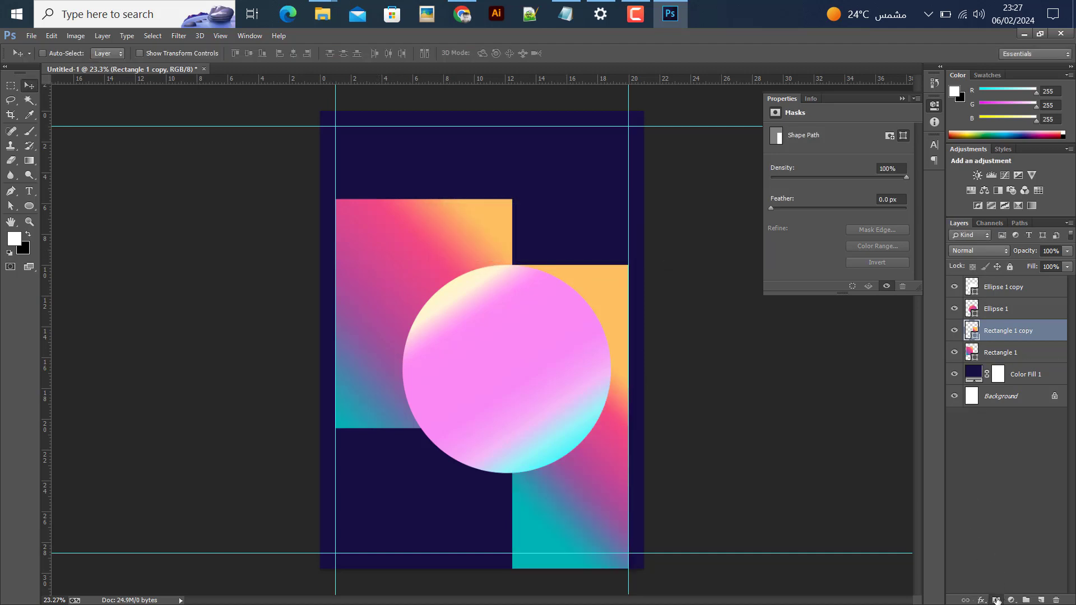
Add a layer mask to the rectangle copy and paint it black with a large soft brush to create a shadow around the circle
{"action": "left_click", "coordinate": [997, 600]}
{"action": "key", "text": "x"}
{"action": "left_click", "coordinate": [30, 131]}
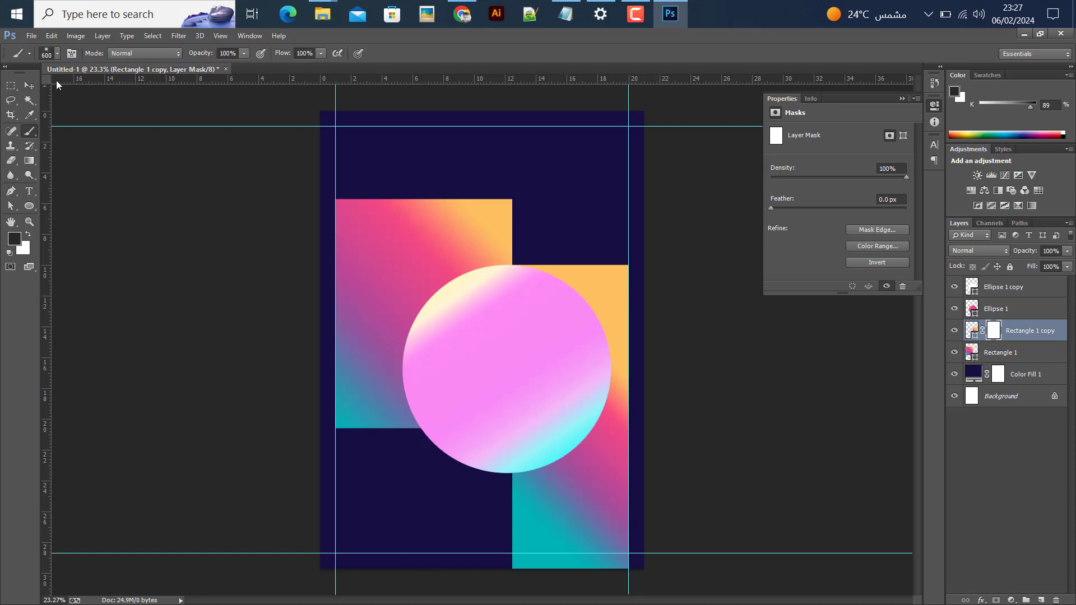
{"action": "key", "text": "bracketright"}
{"action": "key", "text": "bracketright"}
{"action": "key", "text": "bracketright"}
{"action": "key", "text": "bracketright"}
{"action": "key", "text": "bracketright"}
{"action": "key", "text": "bracketright"}
{"action": "key", "text": "bracketright"}
{"action": "key", "text": "bracketright"}
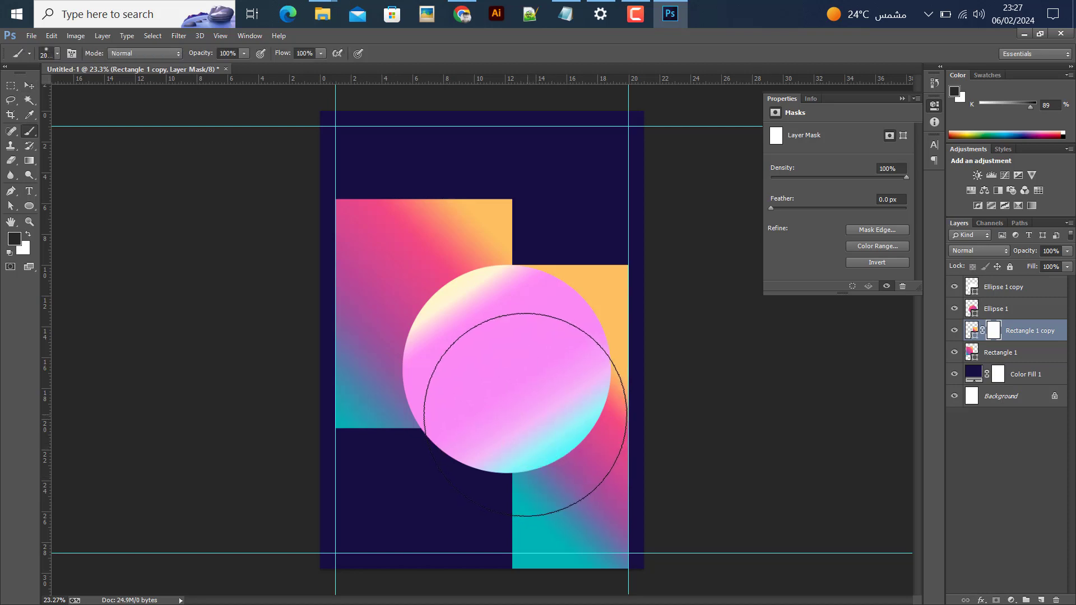
{"action": "left_click", "coordinate": [523, 415]}
{"action": "left_click", "coordinate": [512, 404]}
{"action": "left_click", "coordinate": [505, 396]}
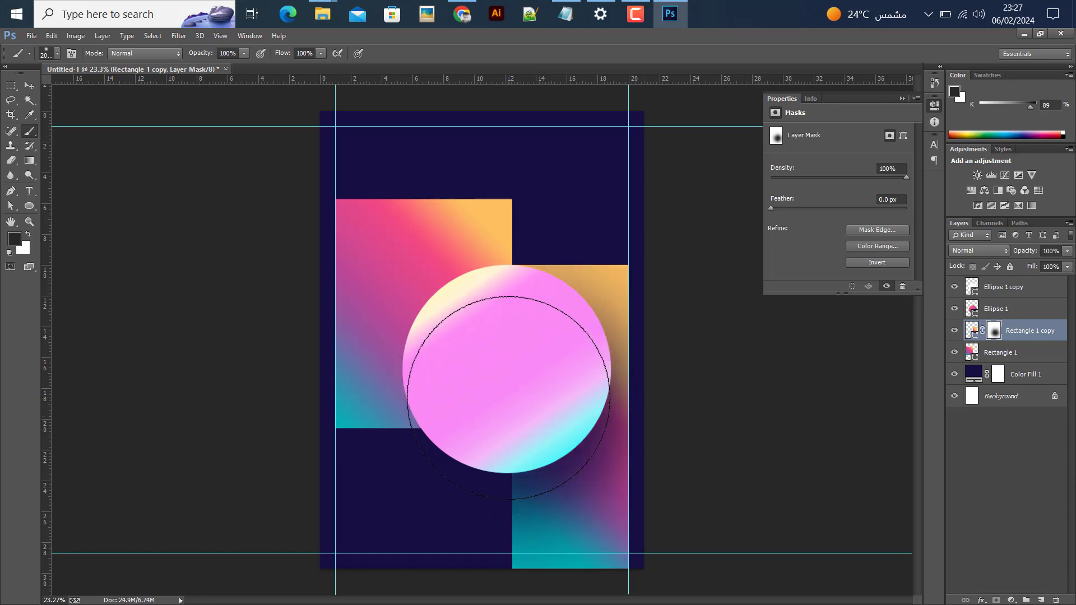
{"action": "left_click", "coordinate": [506, 386]}
{"action": "left_click", "coordinate": [506, 384]}
{"action": "left_click", "coordinate": [506, 386]}
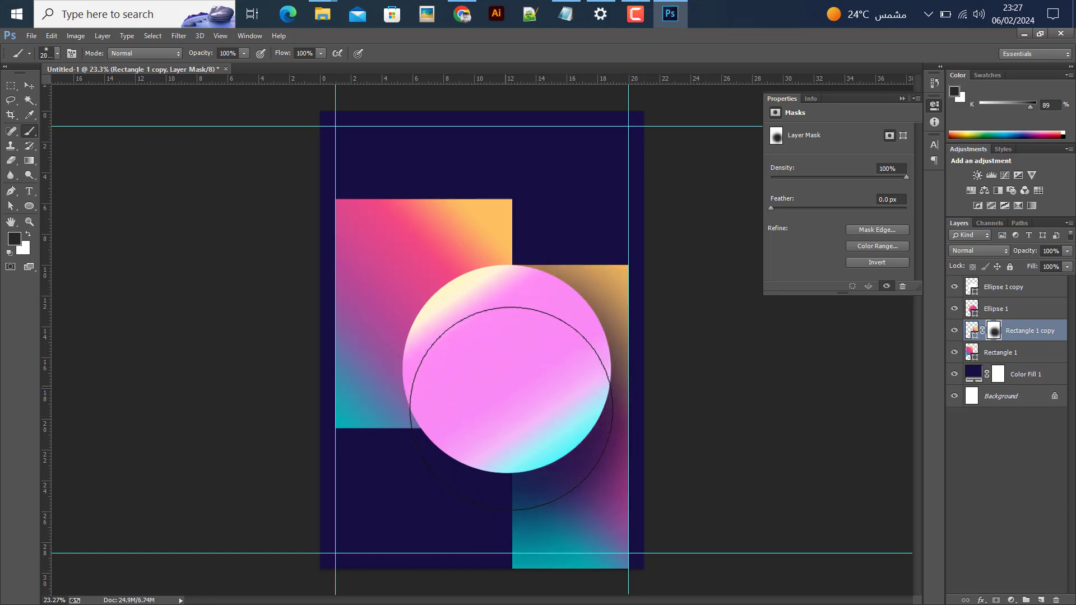
{"action": "left_click", "coordinate": [29, 85]}
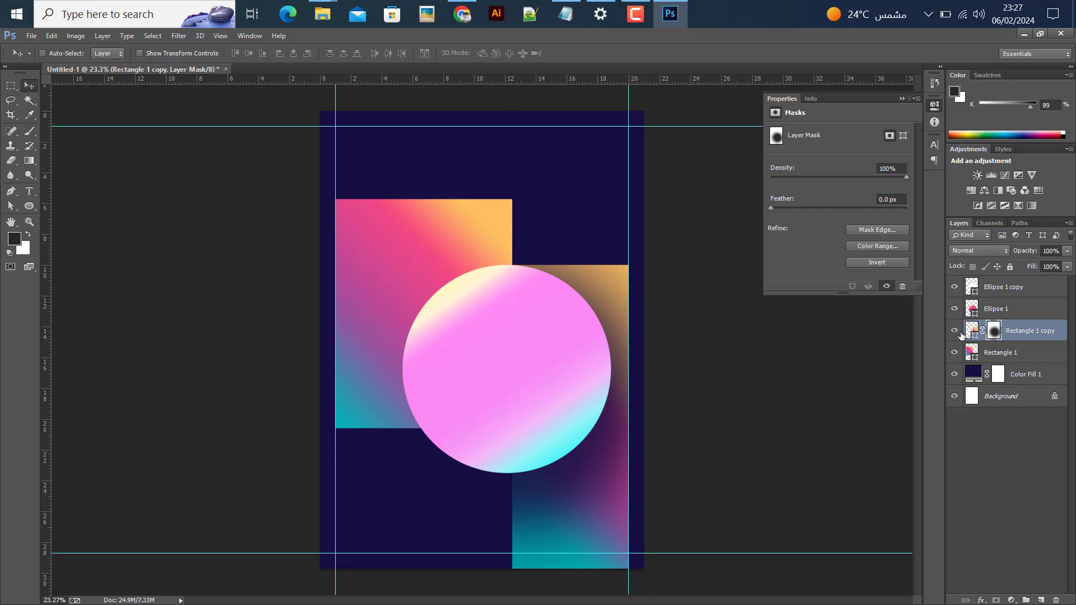
{"action": "left_click", "coordinate": [953, 330]}
{"action": "left_click", "coordinate": [953, 330]}
Duplicate the masked rectangle layer as Rectangle 1 copy 2 and change the duplicate's fill to solid white (ffffff)
{"action": "right_click", "coordinate": [1027, 333]}
{"action": "left_click", "coordinate": [833, 161]}
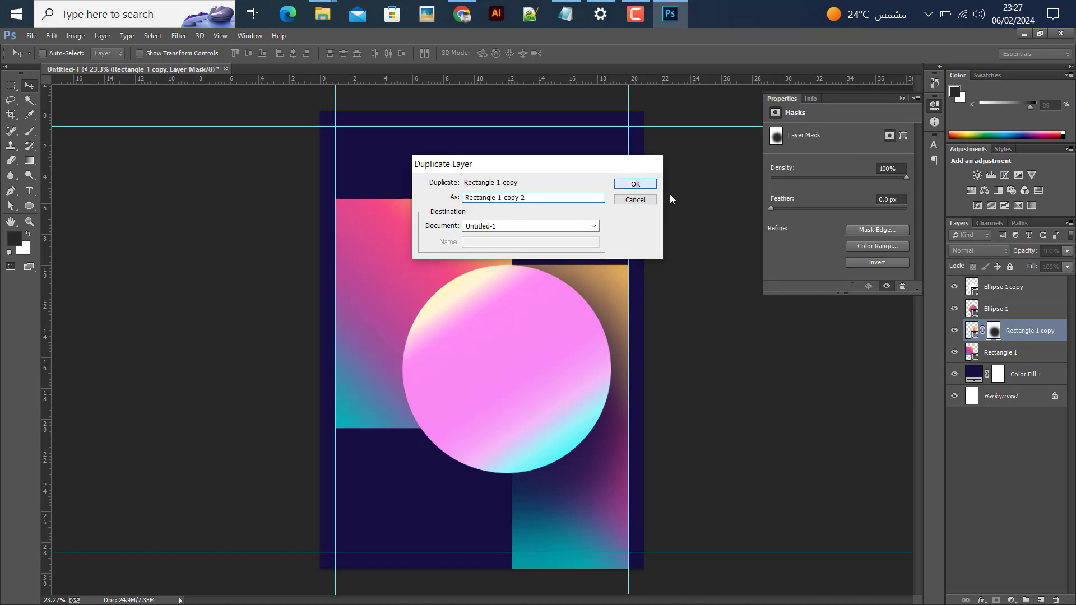
{"action": "left_click", "coordinate": [634, 183]}
{"action": "key", "text": "x"}
{"action": "left_click", "coordinate": [29, 206]}
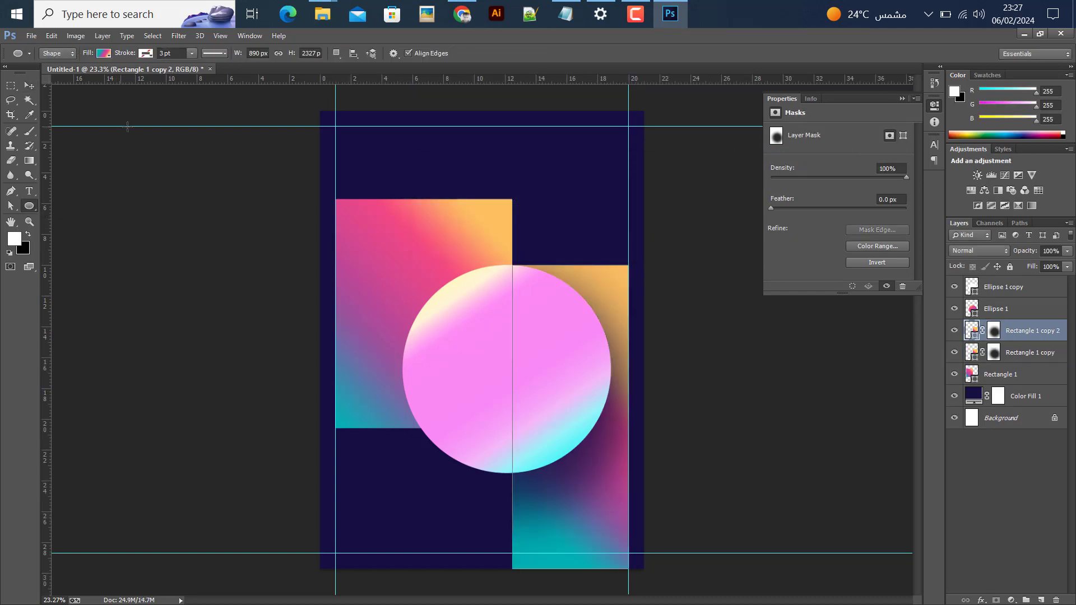
{"action": "left_click", "coordinate": [103, 54]}
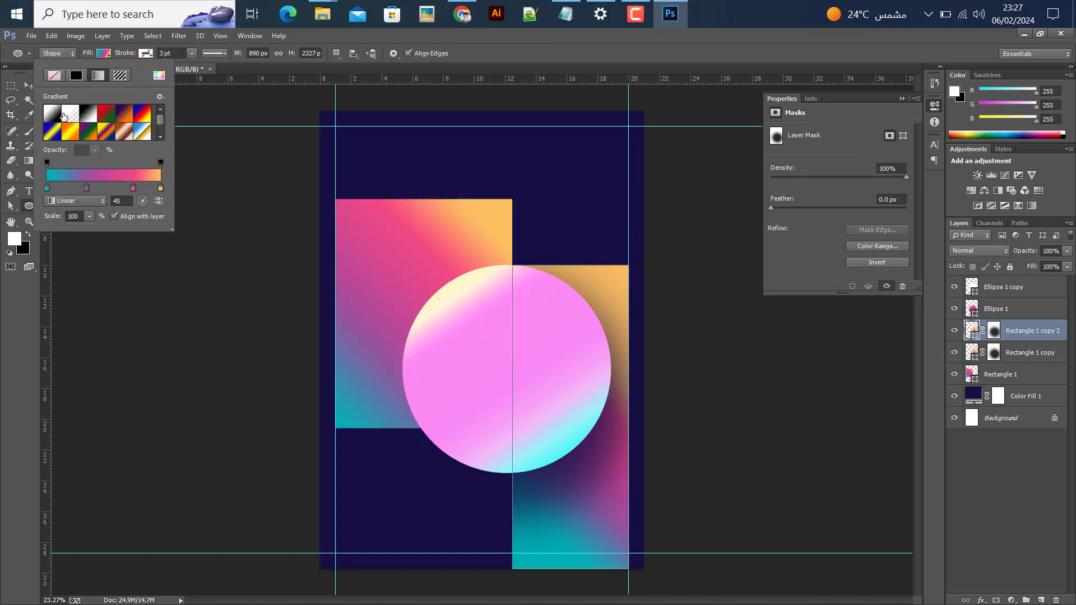
{"action": "left_click", "coordinate": [81, 78]}
{"action": "left_click", "coordinate": [160, 75]}
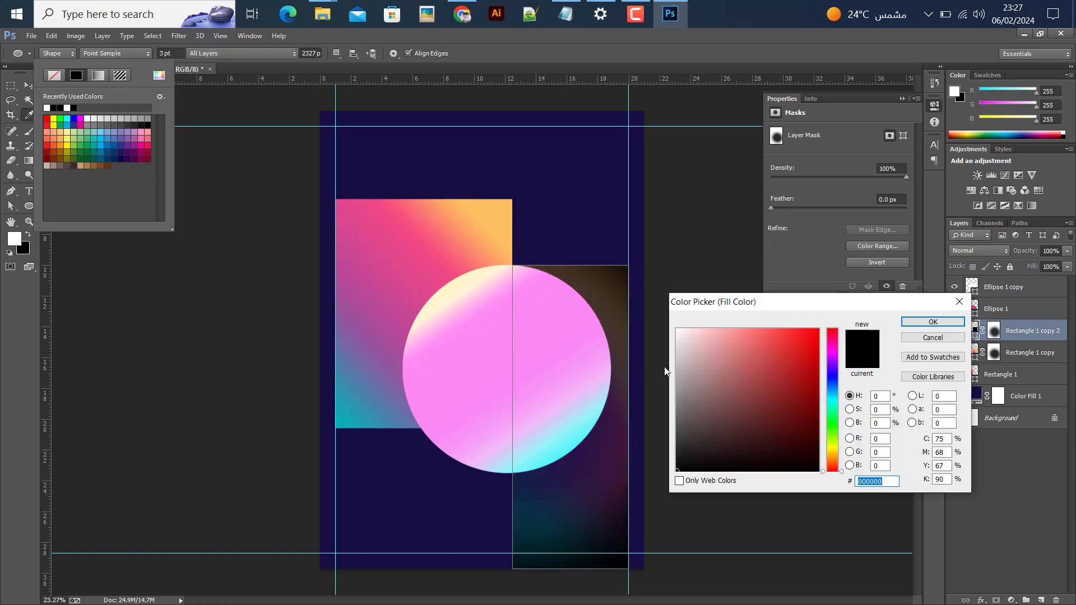
{"action": "type", "text": "ffffff"}
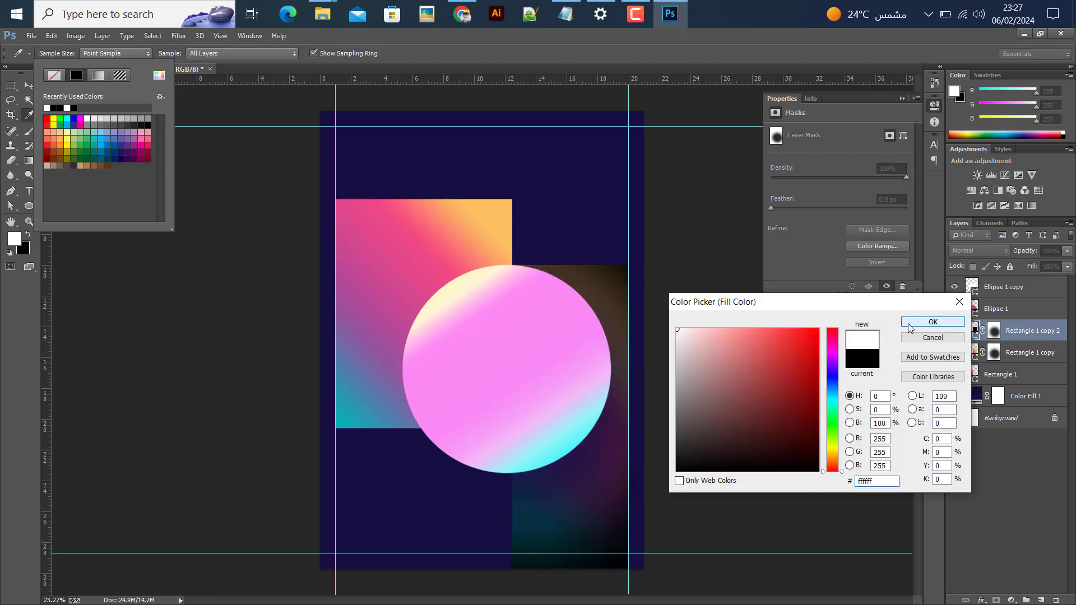
{"action": "left_click", "coordinate": [925, 321]}
Set the blend mode of the white Rectangle 1 copy 2 layer to Overlay
{"action": "left_click", "coordinate": [981, 250]}
{"action": "left_click", "coordinate": [982, 250]}
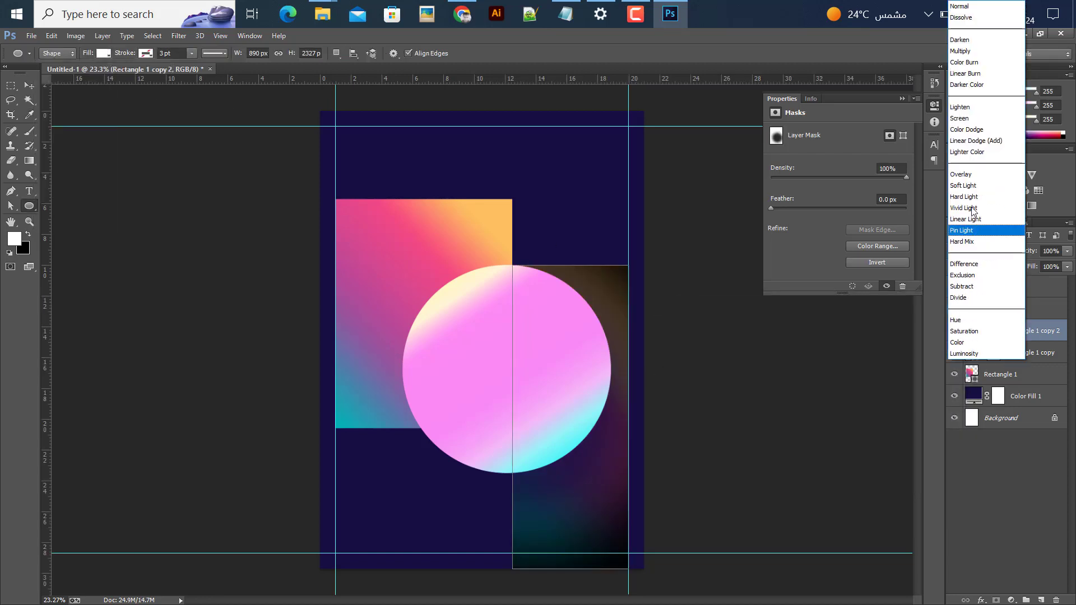
{"action": "left_click", "coordinate": [962, 174]}
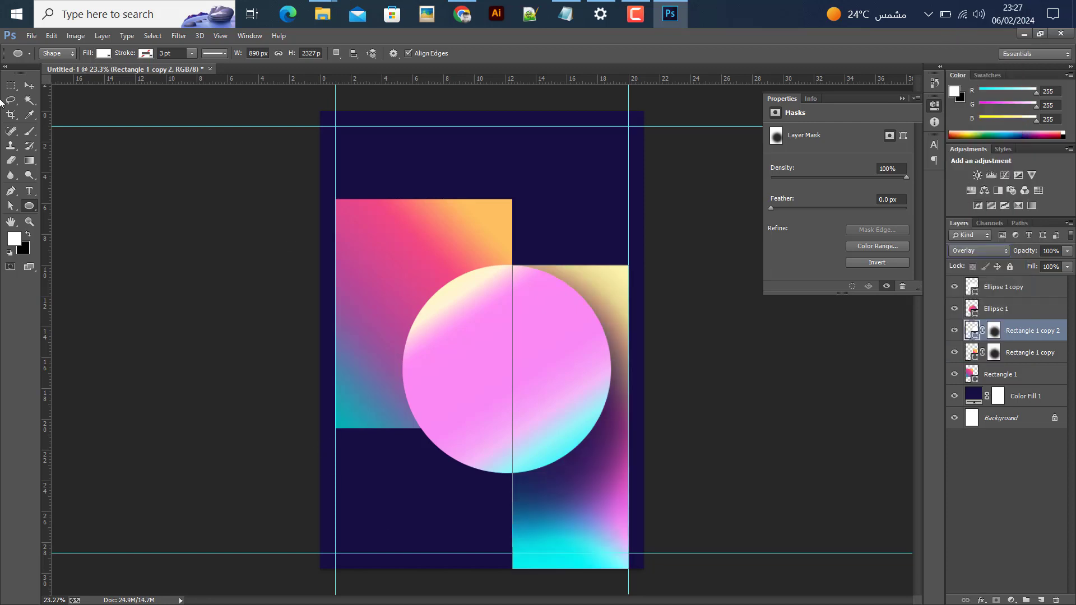
Set the Fill of the Overlay layer Rectangle 1 copy 2 to 48% and hide the guides
{"action": "left_click", "coordinate": [30, 85]}
{"action": "left_click", "coordinate": [1068, 268]}
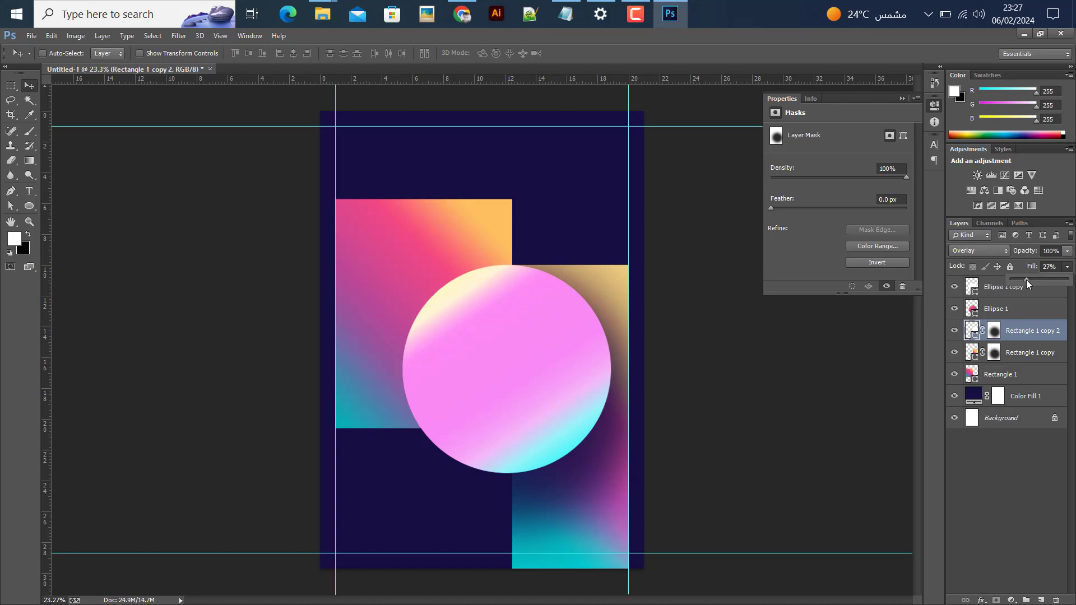
{"action": "left_click_drag", "start_coordinate": [1032, 280], "coordinate": [1038, 281]}
{"action": "left_click", "coordinate": [802, 367]}
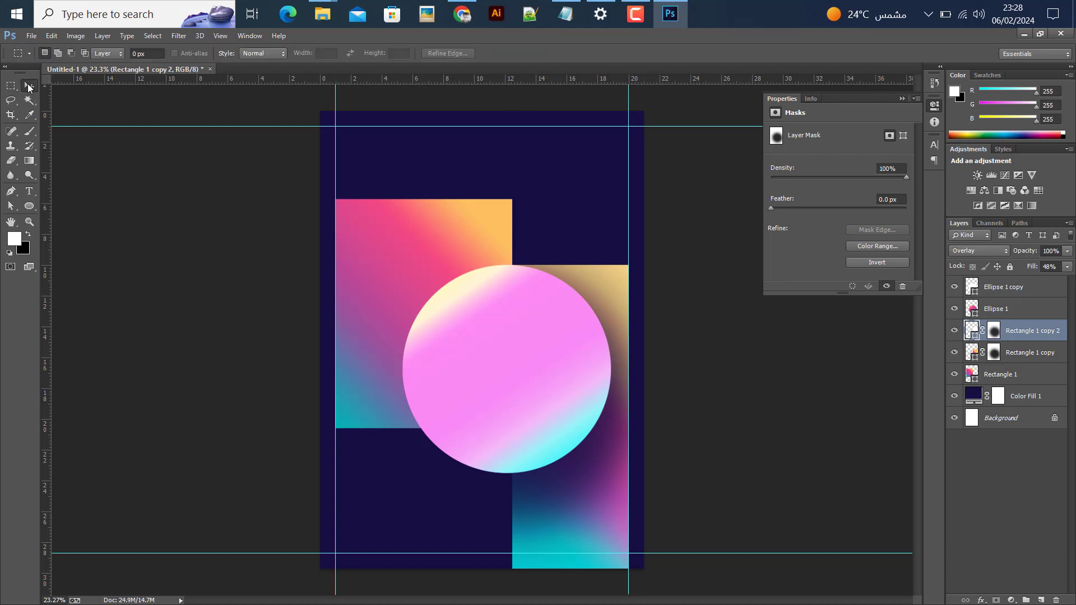
{"action": "key", "text": "ctrl+semicolon"}
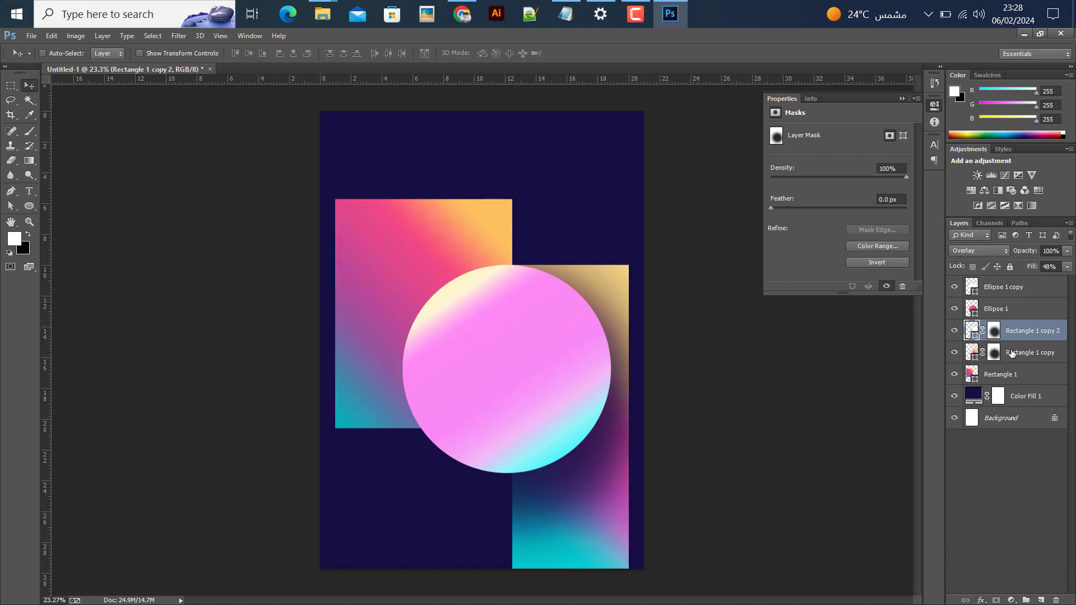
Duplicate the masked Rectangle 1 copy to the page's upper left, against the left margin guide, with the guides shown again
{"action": "left_click", "coordinate": [1031, 358]}
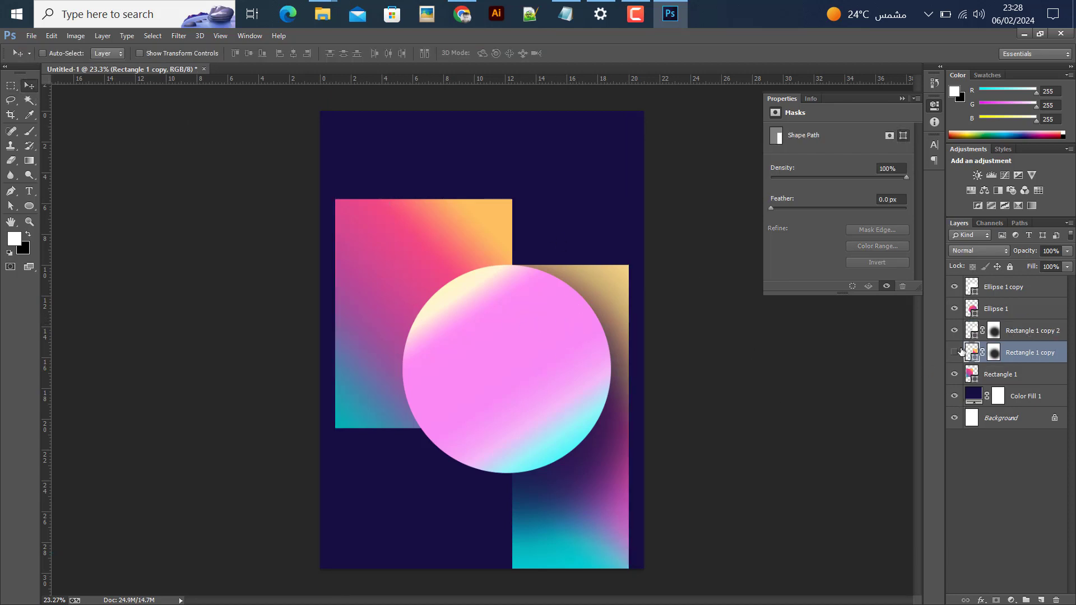
{"action": "left_click", "coordinate": [955, 353]}
{"action": "left_click", "coordinate": [955, 352]}
{"action": "left_click_drag", "start_coordinate": [593, 324], "coordinate": [409, 129]}
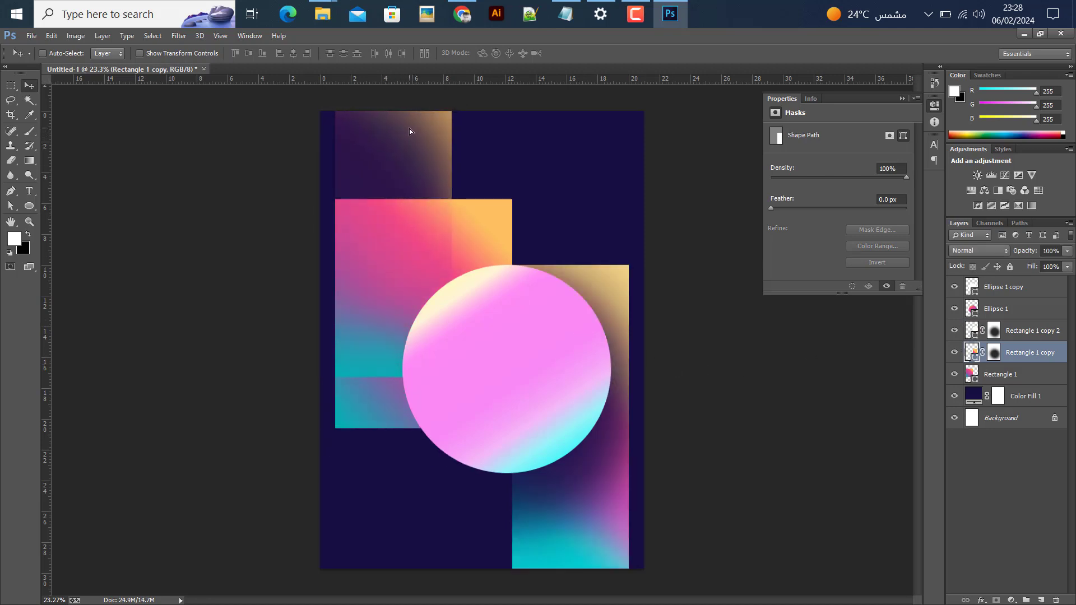
{"action": "key", "text": "ctrl+semicolon"}
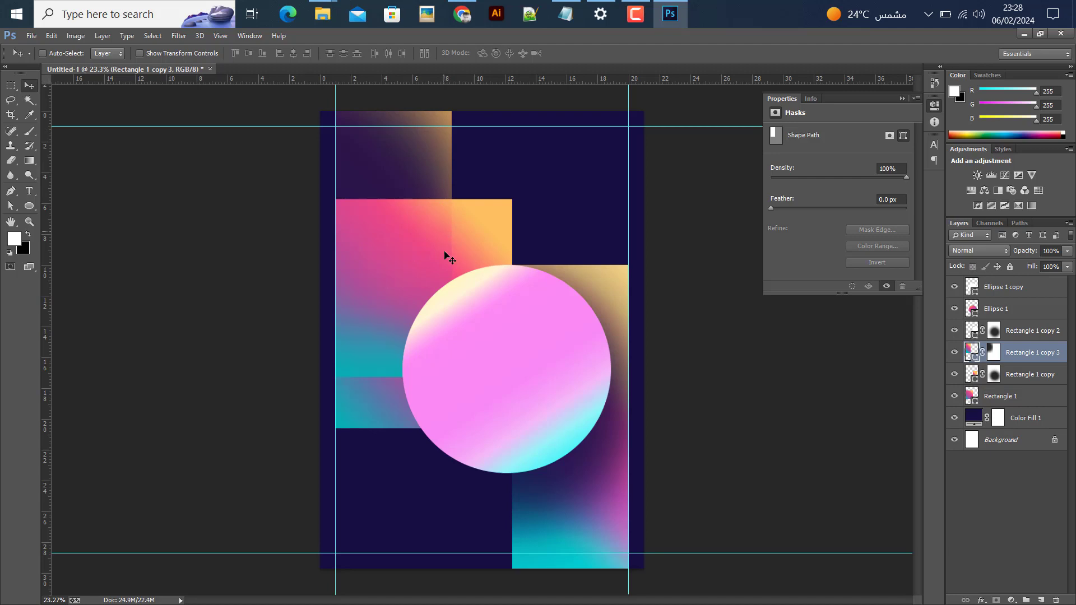
Resize the upper-left rectangle copy to about 63.37% width and 51.48% height and apply the transformation
{"action": "key", "text": "ctrl+t"}
{"action": "left_click_drag", "start_coordinate": [398, 376], "coordinate": [416, 229]}
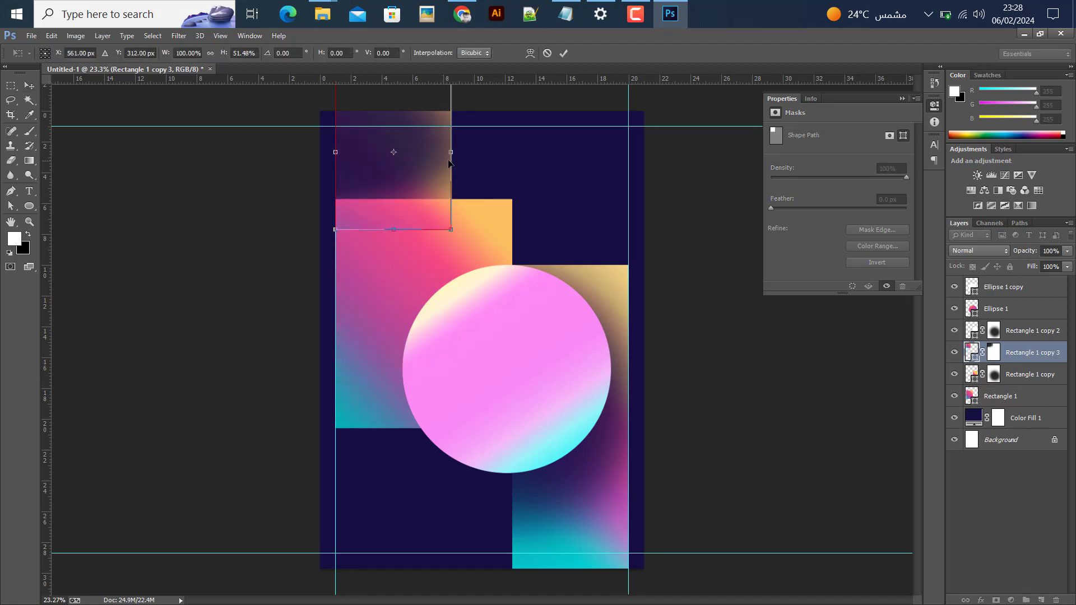
{"action": "left_click_drag", "start_coordinate": [451, 152], "coordinate": [408, 152]}
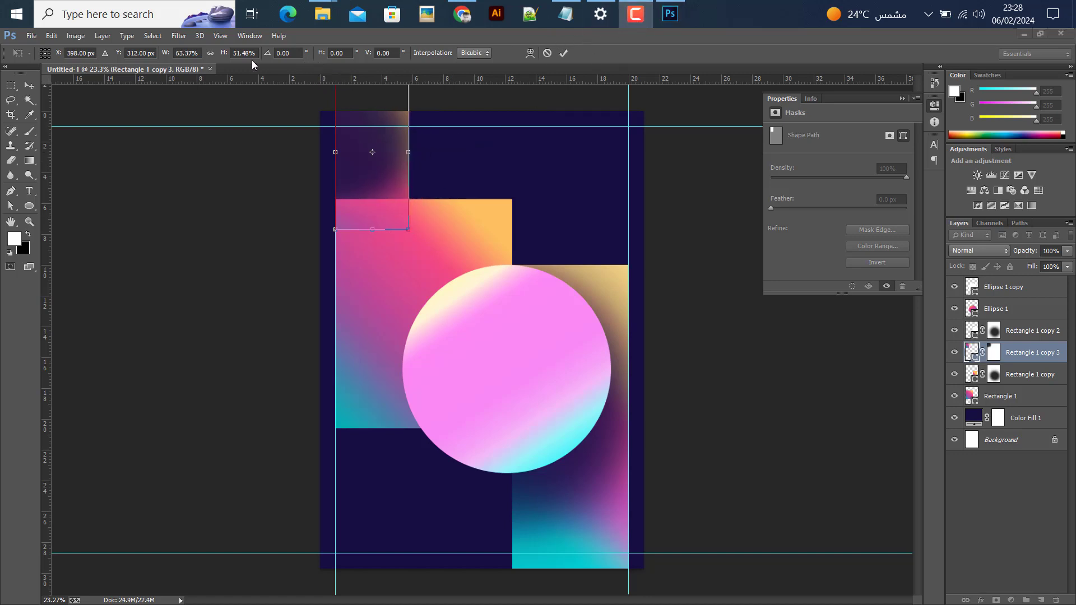
{"action": "left_click", "coordinate": [29, 84]}
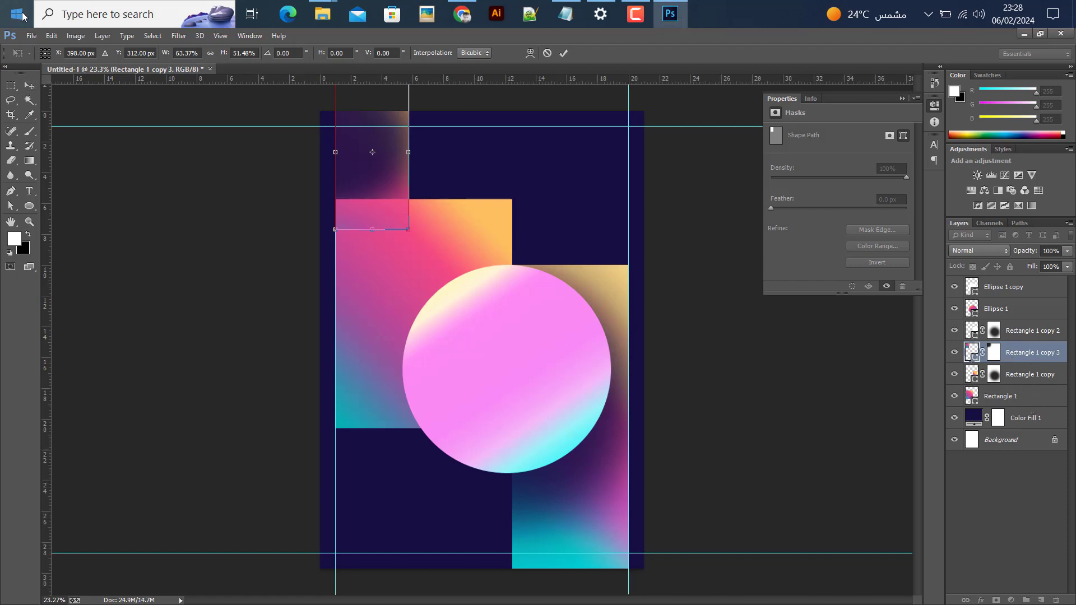
{"action": "key", "text": "v"}
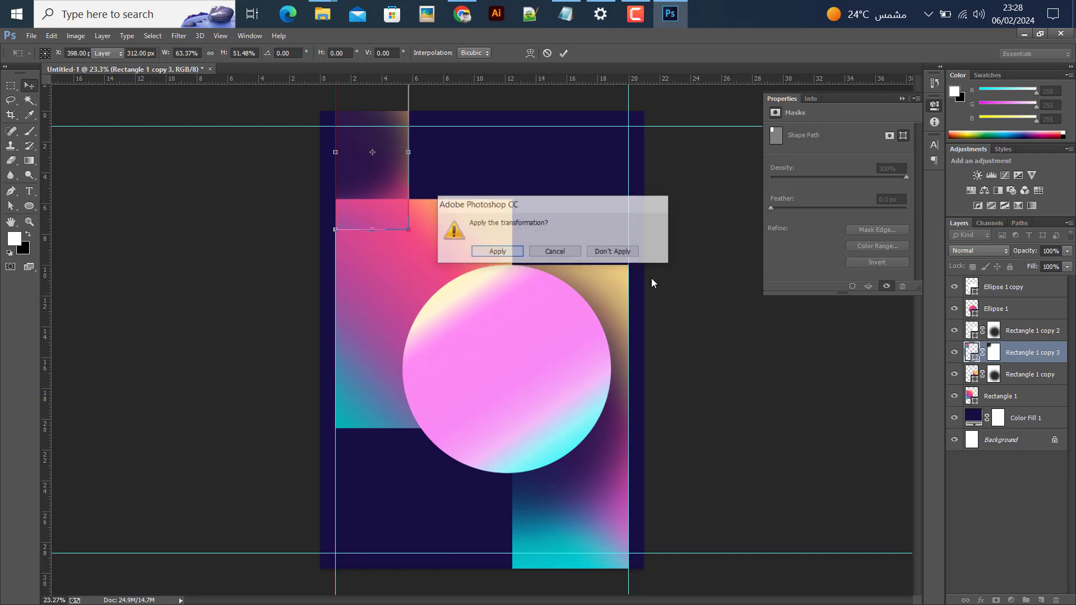
{"action": "left_click", "coordinate": [488, 252]}
Place the Rectangle 1 copy 3 layer below Rectangle 1 and delete its layer mask
{"action": "left_click_drag", "start_coordinate": [1017, 357], "coordinate": [1059, 601]}
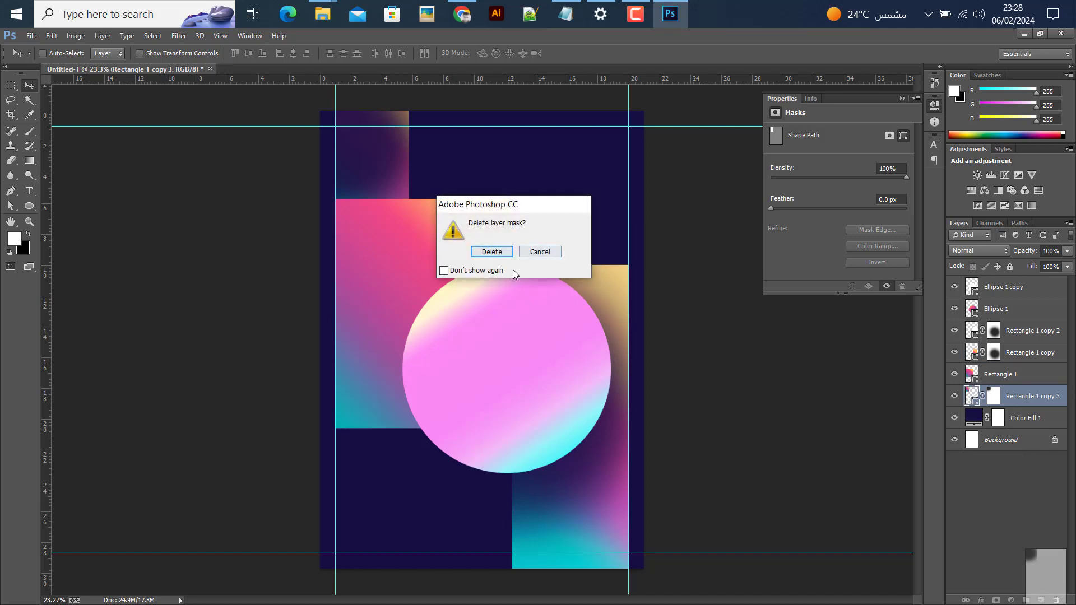
{"action": "left_click", "coordinate": [491, 251]}
{"action": "key", "text": "ctrl+minus"}
{"action": "key", "text": "alt"}
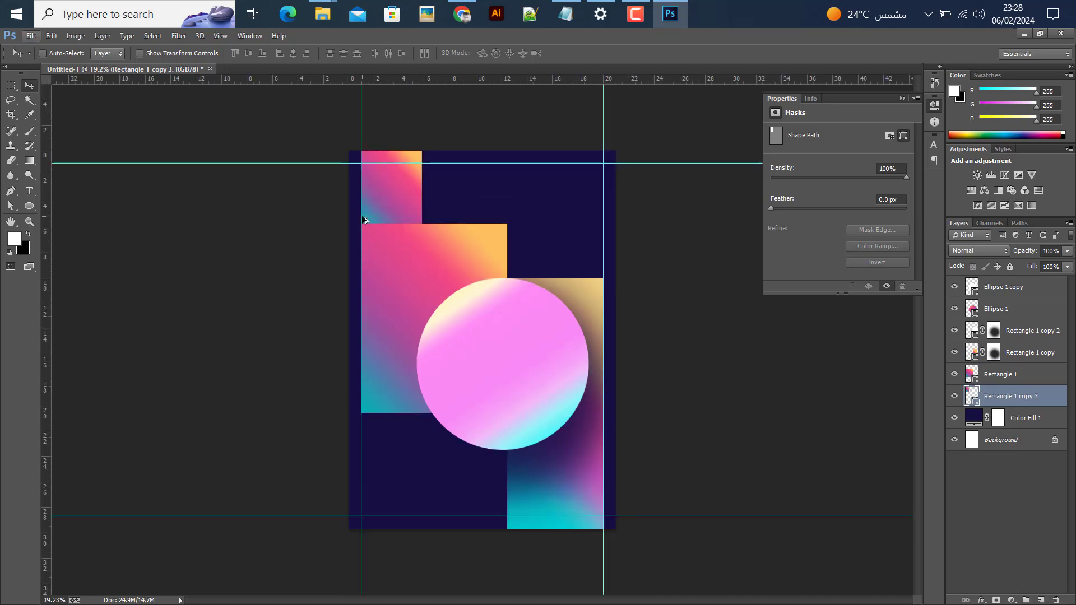
Shorten Rectangle 1 copy 3 so its upper edge meets the page's top edge, and hide the guides
{"action": "key", "text": "ctrl+t"}
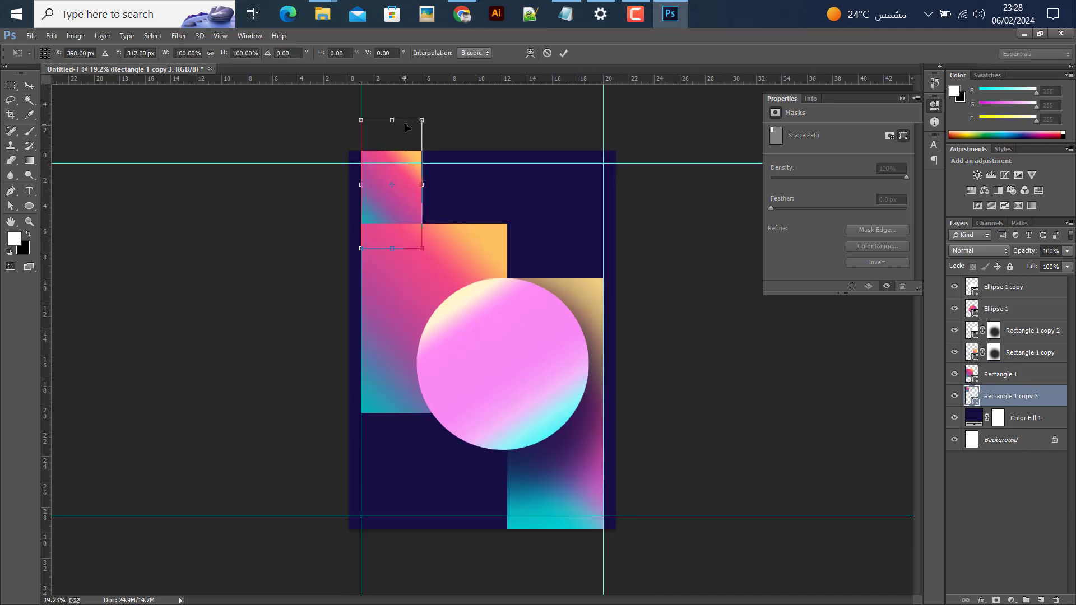
{"action": "left_click_drag", "start_coordinate": [391, 115], "coordinate": [392, 151]}
{"action": "key", "text": "Return"}
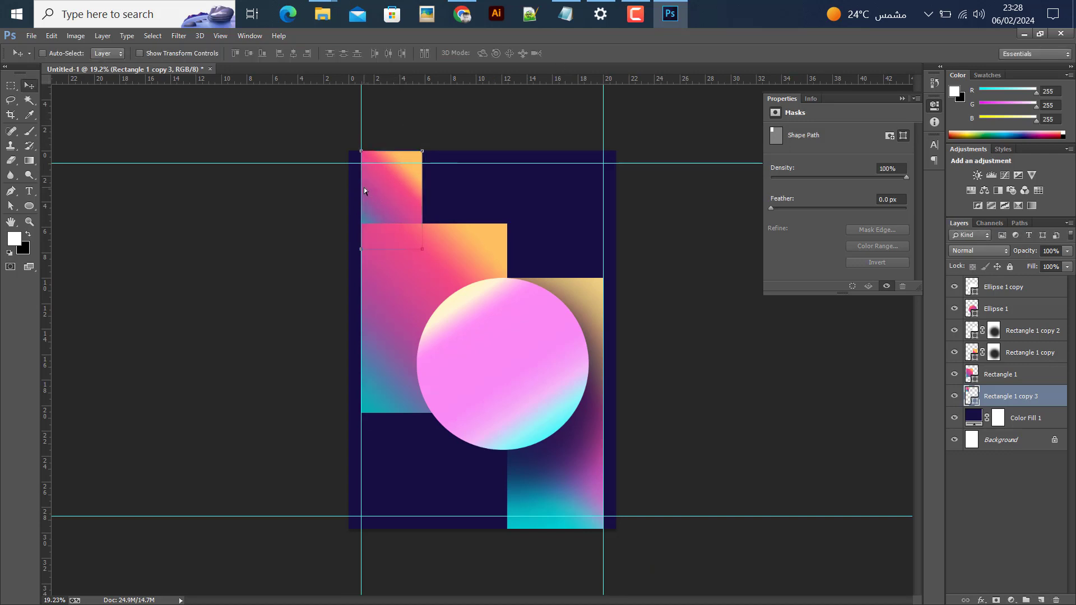
{"action": "key", "text": "ctrl+semicolon"}
Add a layer mask to Rectangle 1 copy 3 and paint it dark with a large soft brush to shade its lower-right part
{"action": "key", "text": "ctrl+plus"}
{"action": "scroll", "coordinate": [371, 174], "scroll_direction": "up", "scroll_amount": 2}
{"action": "scroll", "coordinate": [621, 304], "scroll_direction": "down", "scroll_amount": 1}
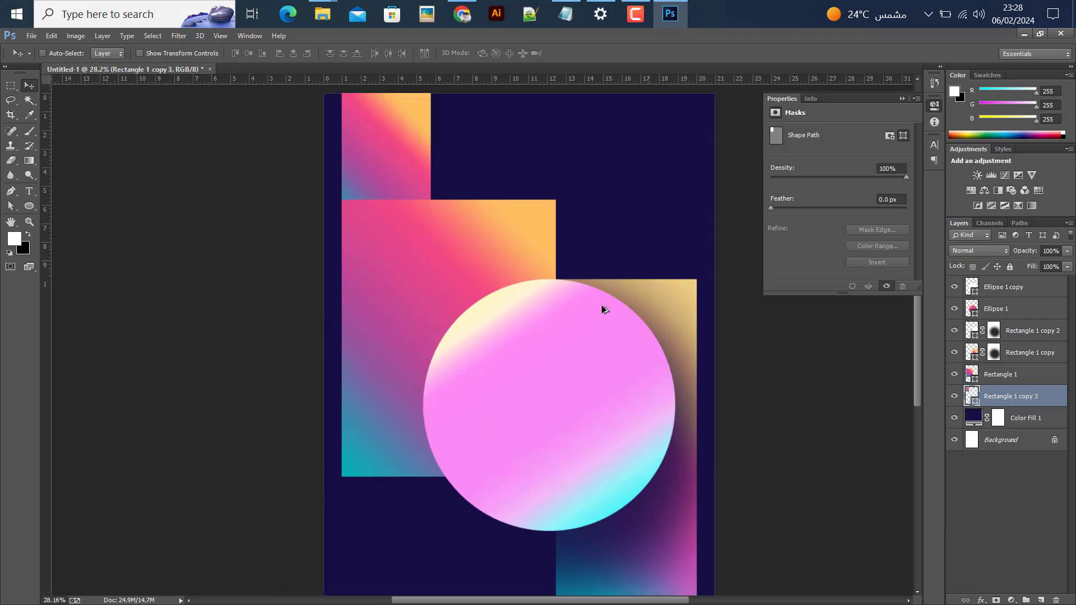
{"action": "scroll", "coordinate": [601, 305], "scroll_direction": "down", "scroll_amount": 1}
{"action": "left_click", "coordinate": [996, 600]}
{"action": "key", "text": "x"}
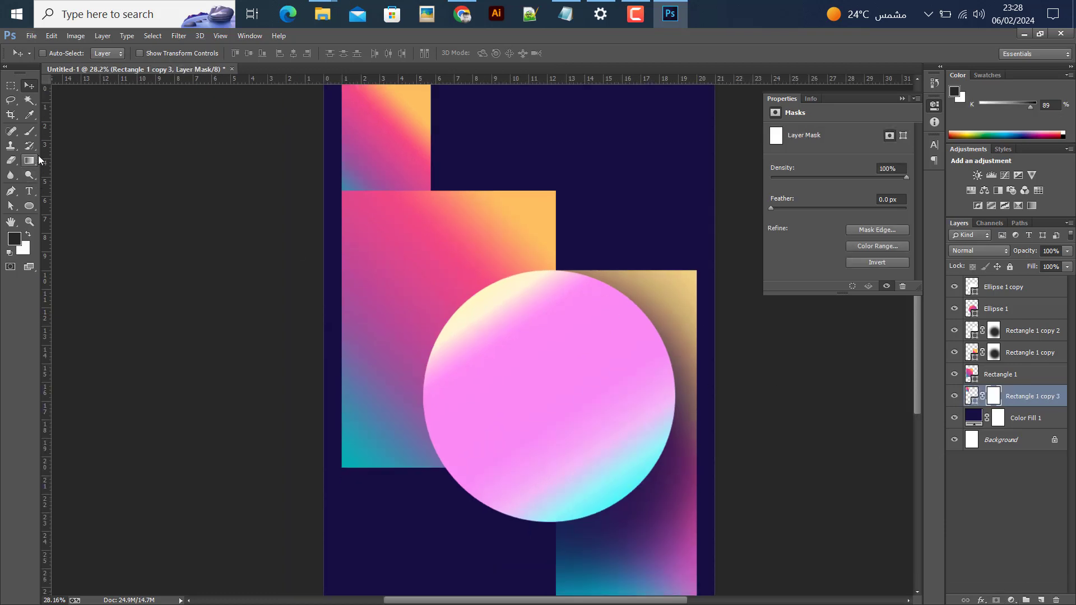
{"action": "left_click", "coordinate": [29, 130]}
{"action": "mouse_move", "coordinate": [425, 244]}
{"action": "left_mouse_down"}
{"action": "mouse_move", "coordinate": [545, 298]}
{"action": "mouse_move", "coordinate": [495, 263]}
{"action": "mouse_move", "coordinate": [432, 276]}
{"action": "mouse_move", "coordinate": [609, 298]}
{"action": "mouse_move", "coordinate": [418, 282]}
{"action": "mouse_move", "coordinate": [442, 269]}
{"action": "left_mouse_up"}
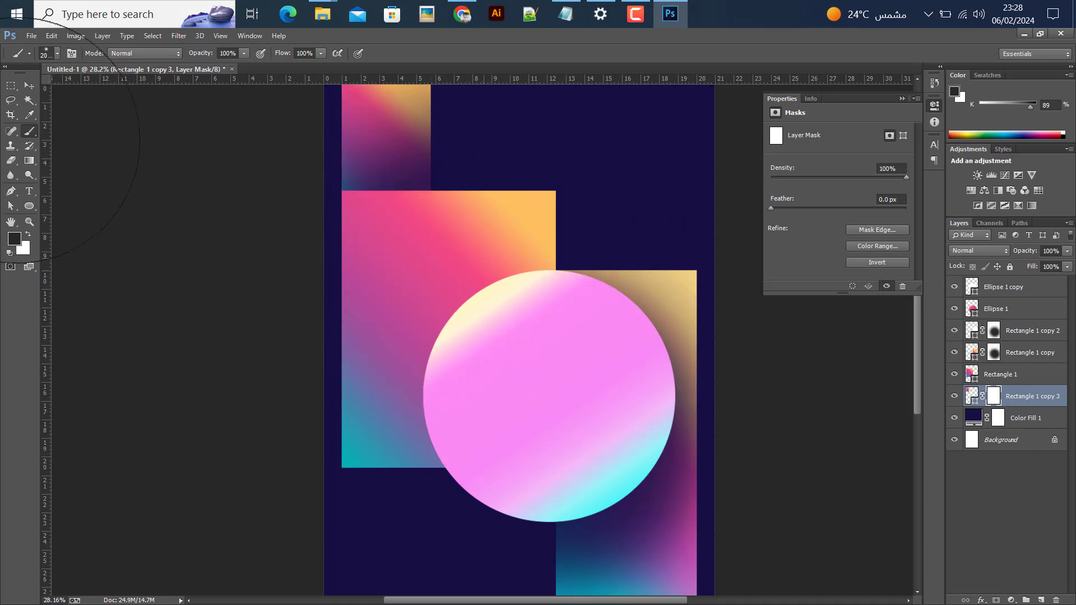
{"action": "left_click", "coordinate": [30, 86]}
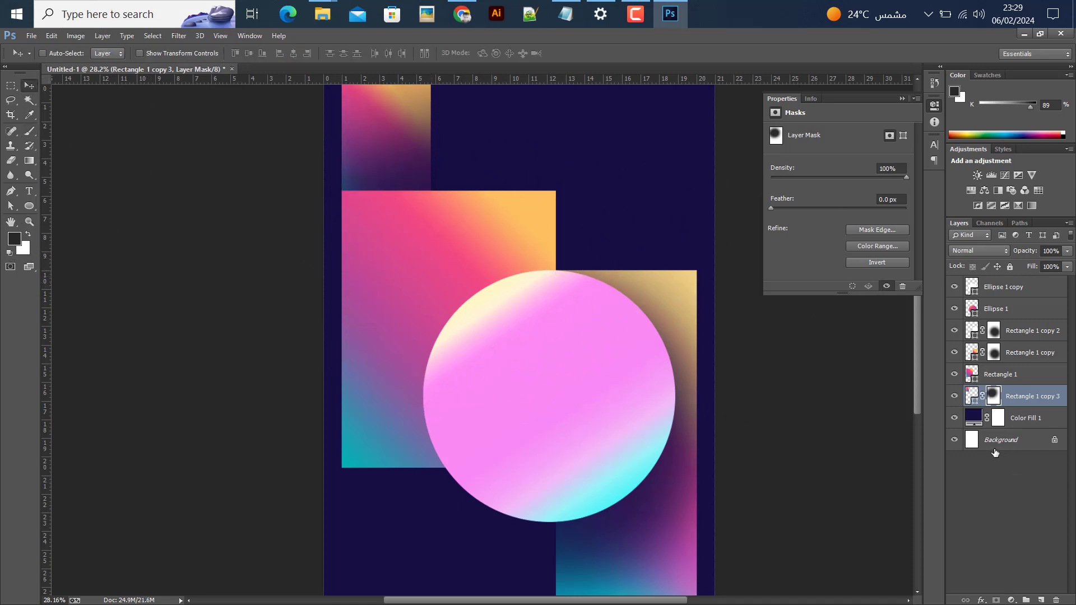
Duplicate the masked Rectangle 1 copy 3 layer and compare the result with the duplicate hidden and shown
{"action": "key", "text": "ctrl+j"}
{"action": "key", "text": "x"}
{"action": "scroll", "coordinate": [459, 300], "scroll_direction": "down", "scroll_amount": 1}
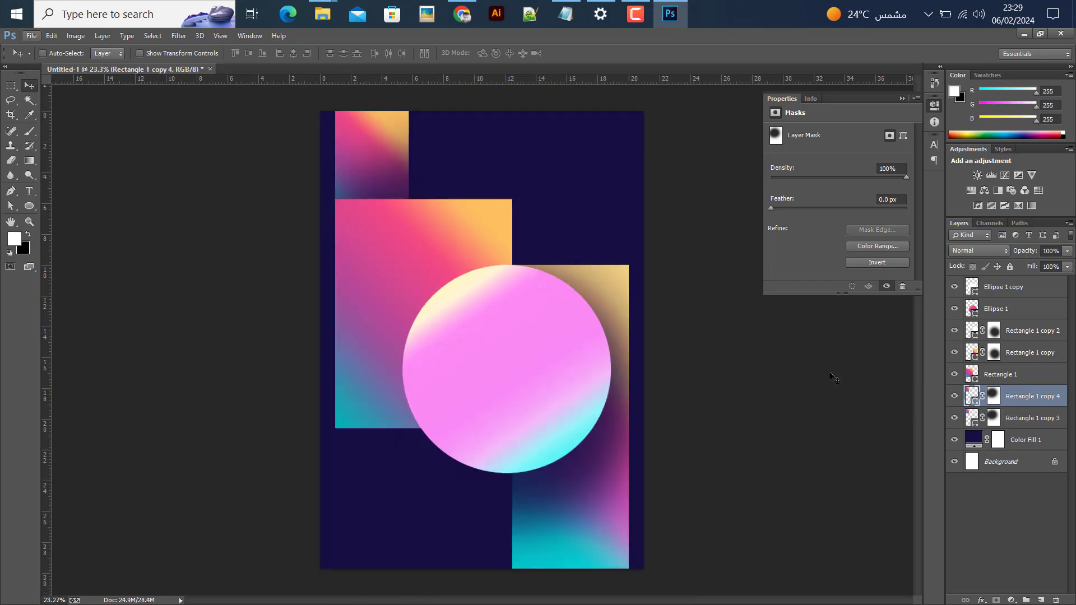
{"action": "left_click", "coordinate": [954, 395]}
{"action": "left_click", "coordinate": [954, 395]}
Try Overlay on Rectangle 1 copy 4, settle on the Soft Light blend mode, and compare with the layer hidden and shown
{"action": "left_click", "coordinate": [973, 251]}
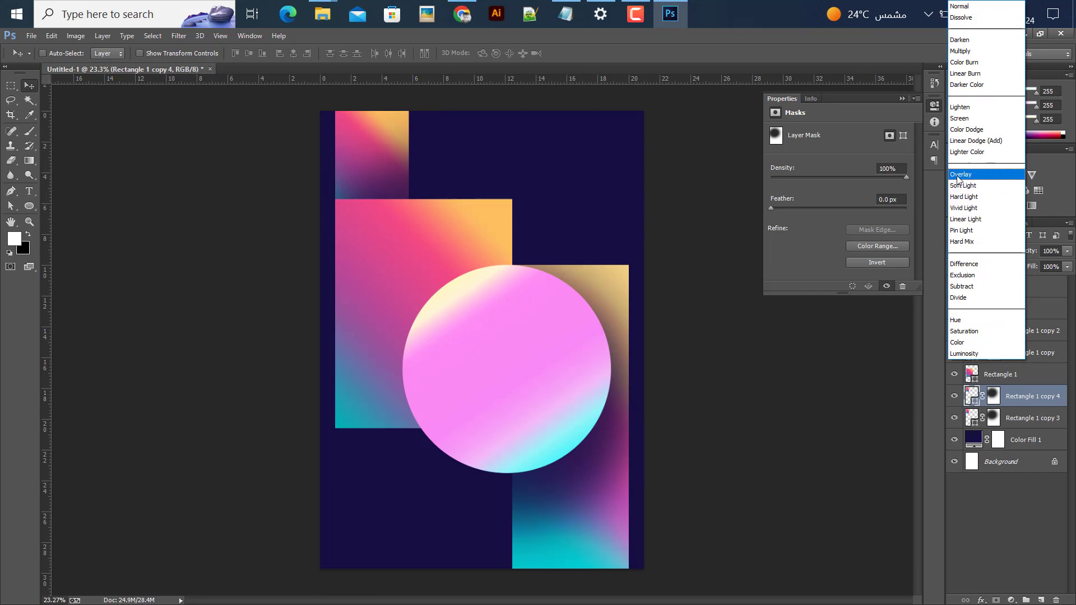
{"action": "left_click", "coordinate": [975, 177]}
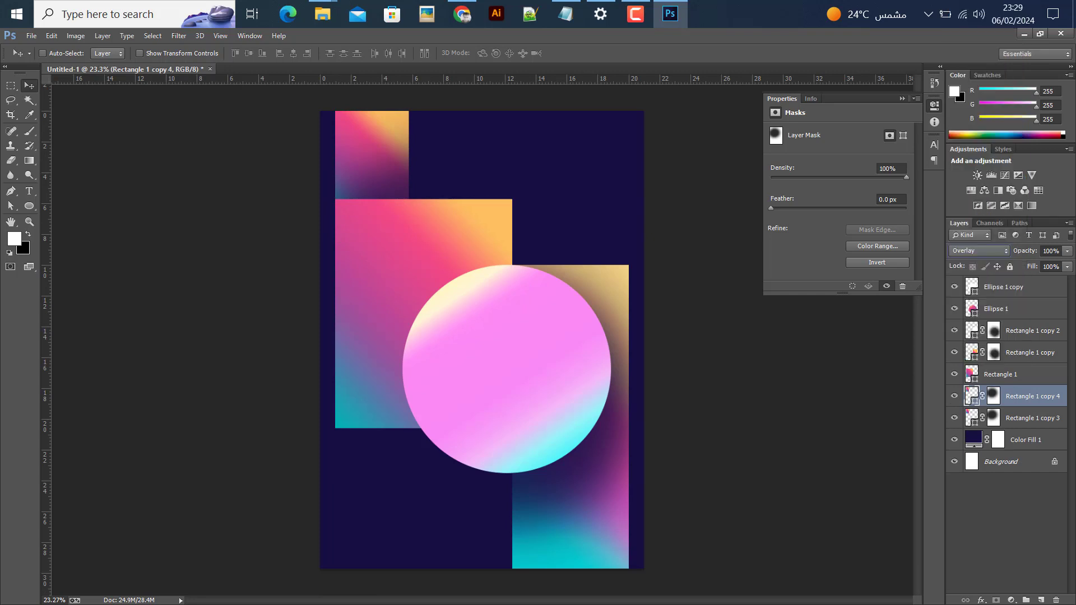
{"action": "left_click", "coordinate": [970, 252]}
{"action": "left_click", "coordinate": [975, 188]}
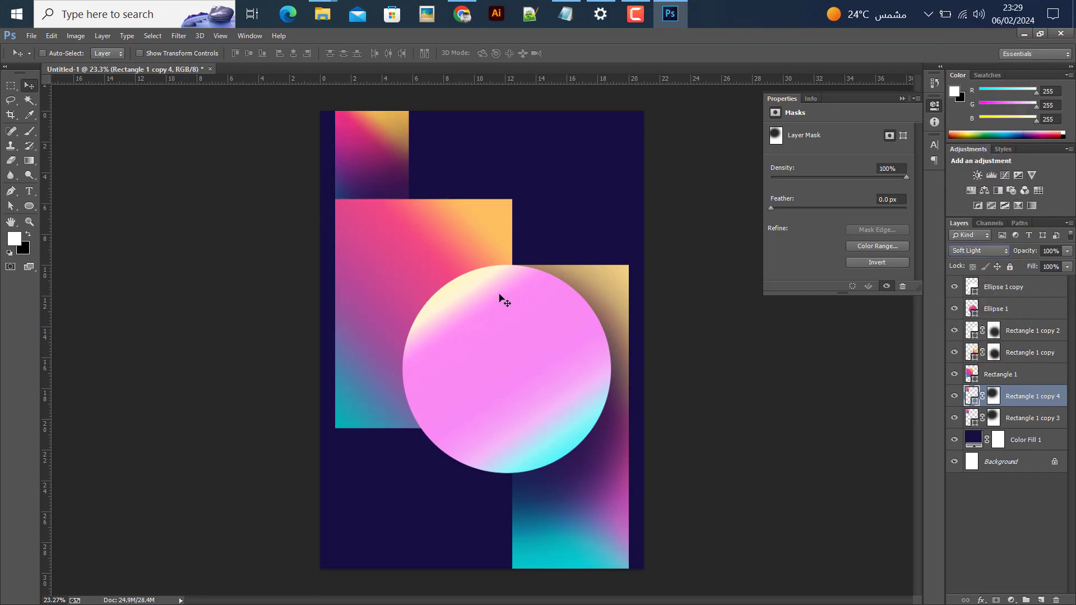
{"action": "left_click", "coordinate": [954, 396]}
{"action": "left_click", "coordinate": [955, 396]}
Draw a white square of about 27 px directly above the Color Fill 1 layer, in the dark area beside the upper-left rectangle
{"action": "left_click_drag", "start_coordinate": [29, 206], "coordinate": [72, 209]}
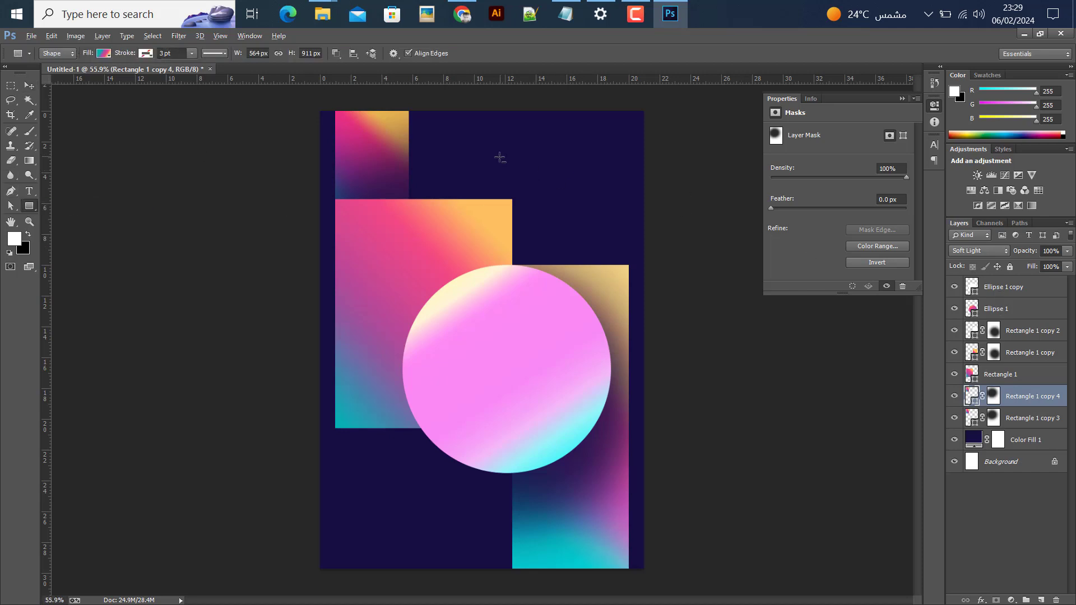
{"action": "scroll", "coordinate": [476, 165], "scroll_direction": "up", "scroll_amount": 3}
{"action": "scroll", "coordinate": [426, 187], "scroll_direction": "up", "scroll_amount": 2}
{"action": "scroll", "coordinate": [395, 218], "scroll_direction": "up", "scroll_amount": 1}
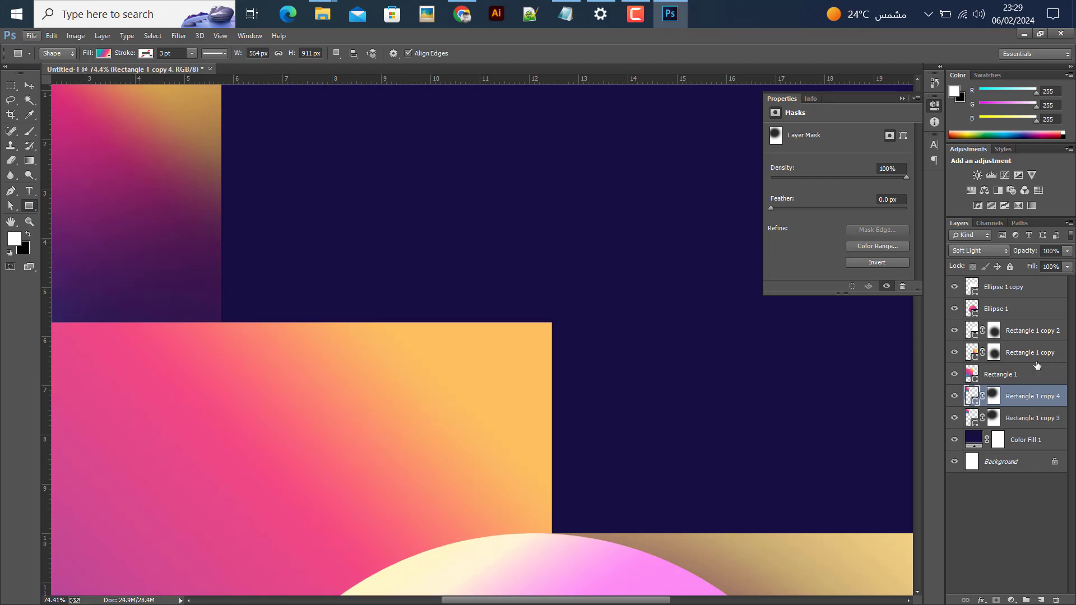
{"action": "left_click", "coordinate": [1013, 437]}
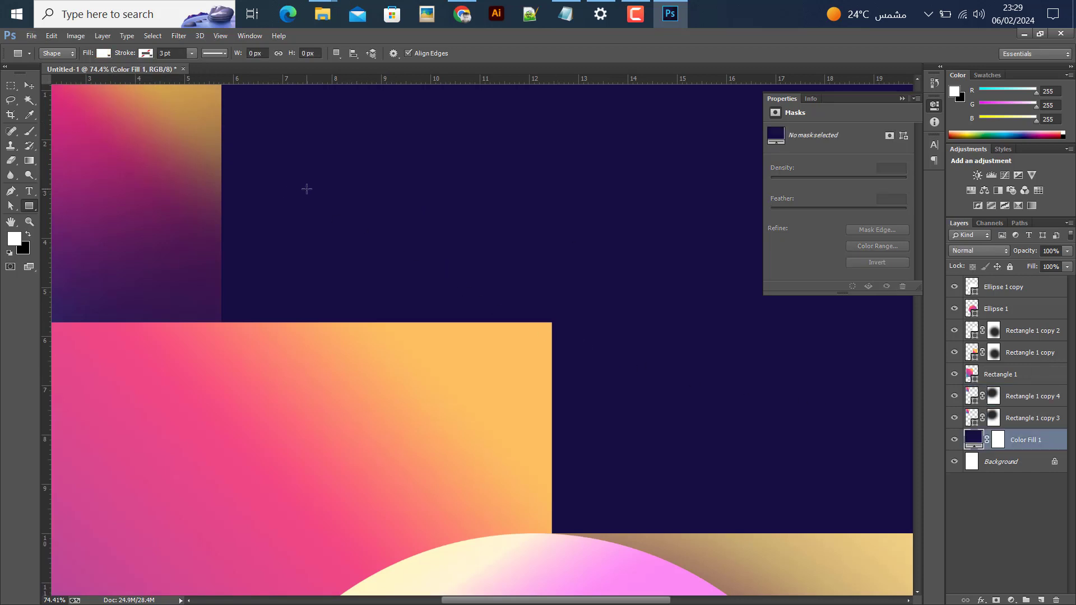
{"action": "left_click_drag", "start_coordinate": [308, 188], "coordinate": [365, 200]}
{"action": "left_click", "coordinate": [33, 86]}
Duplicate the white square until there are six and distribute them evenly in a horizontal row
{"action": "scroll", "coordinate": [299, 191], "scroll_direction": "up", "scroll_amount": 3}
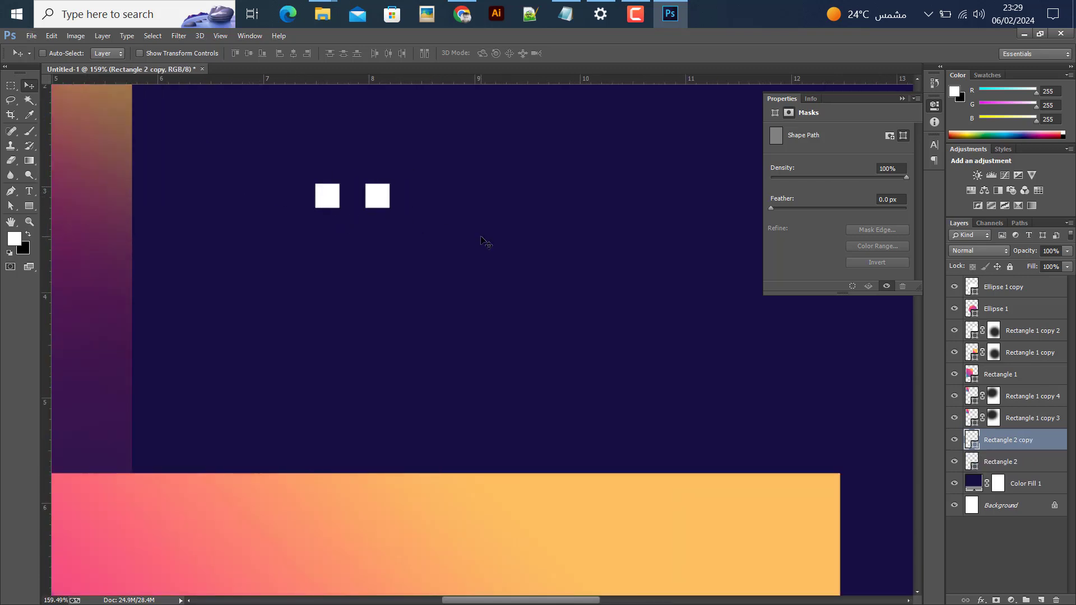
{"action": "key", "text": "ctrl+j"}
{"action": "key", "text": "ctrl+j"}
{"action": "key", "text": "ctrl+j"}
{"action": "key", "text": "ctrl+j"}
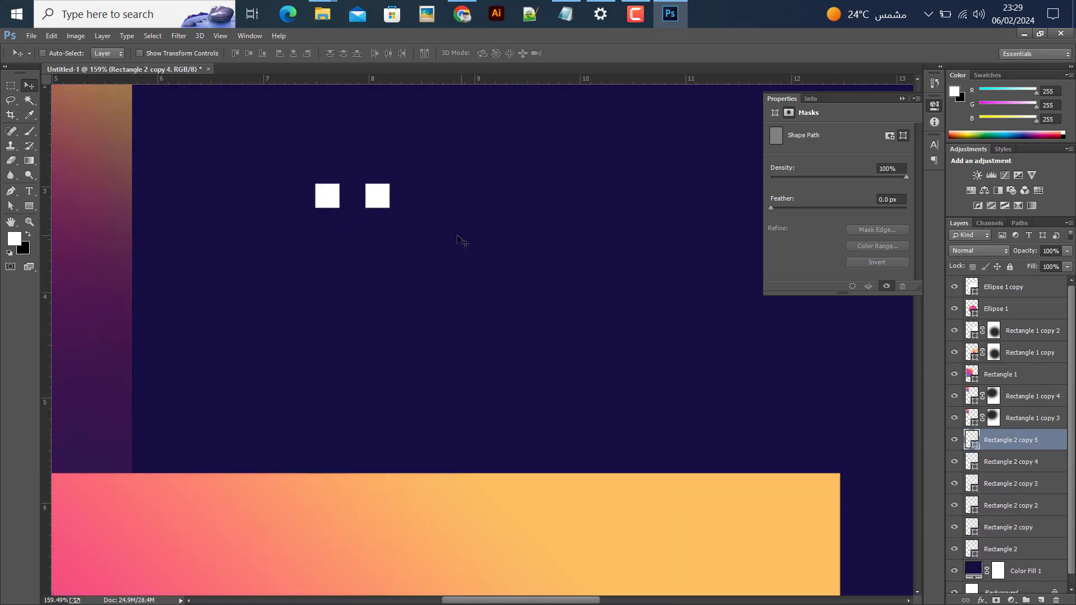
{"action": "left_click_drag", "start_coordinate": [371, 195], "coordinate": [518, 195]}
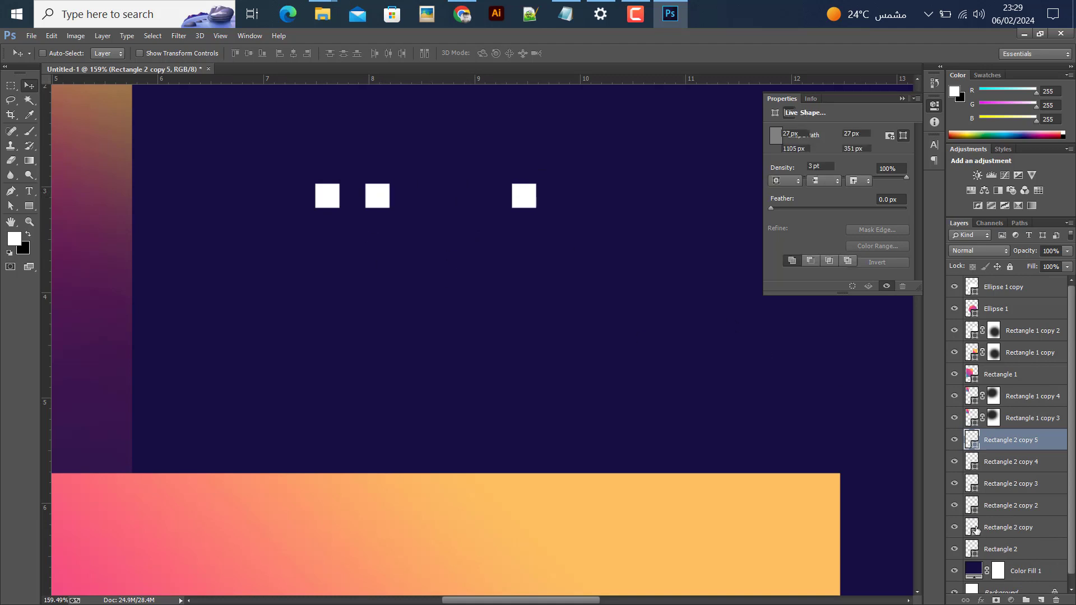
{"action": "left_click", "coordinate": [1002, 549], "text": "shift"}
{"action": "left_click", "coordinate": [387, 53]}
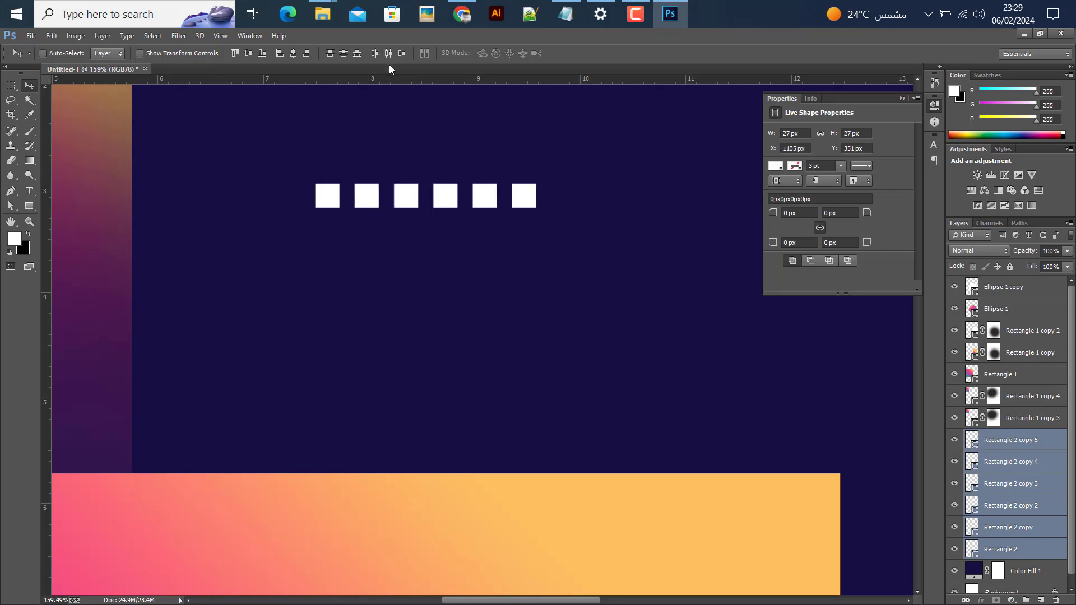
Merge the six squares into one shape and duplicate the row twice below to form three rows
{"action": "right_click", "coordinate": [997, 473]}
{"action": "left_click", "coordinate": [778, 434]}
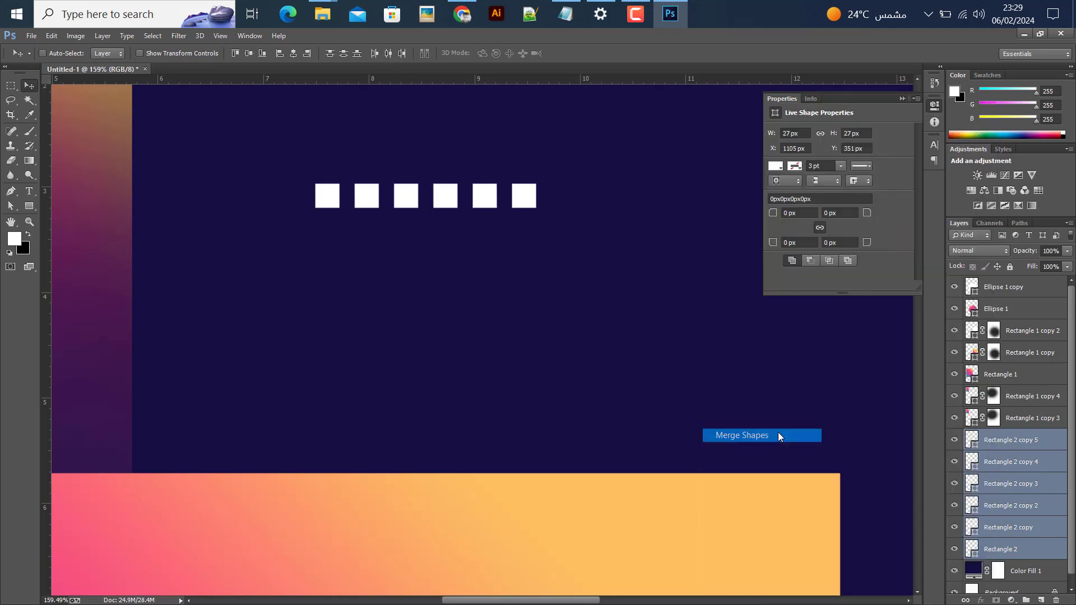
{"action": "left_click_drag", "start_coordinate": [424, 205], "coordinate": [411, 279]}
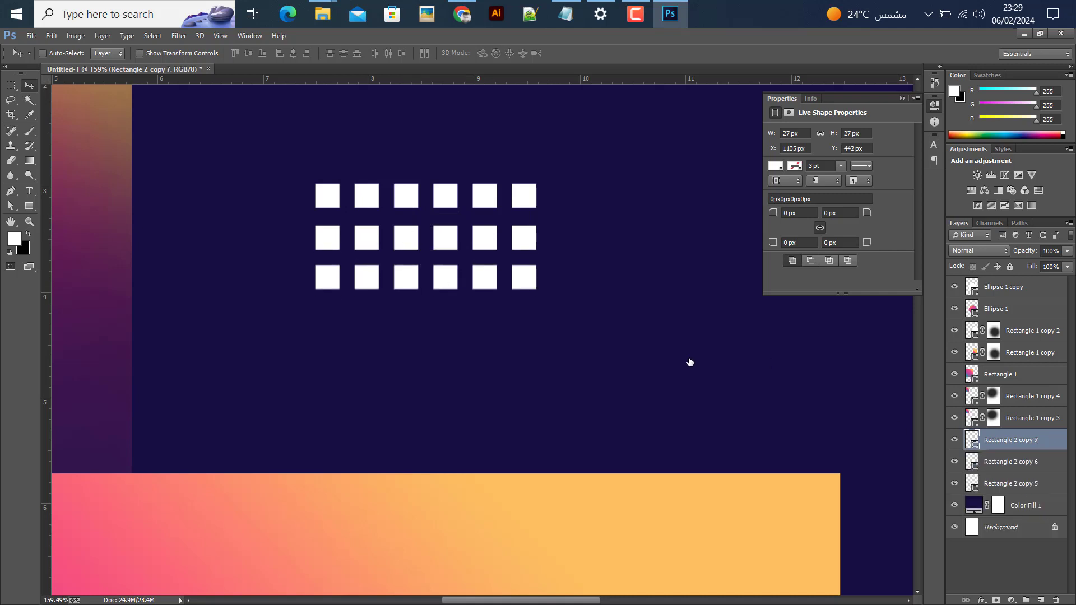
Distribute the three rows of squares evenly by their vertical centers and merge them into one shape
{"action": "left_click", "coordinate": [1010, 483], "text": "shift"}
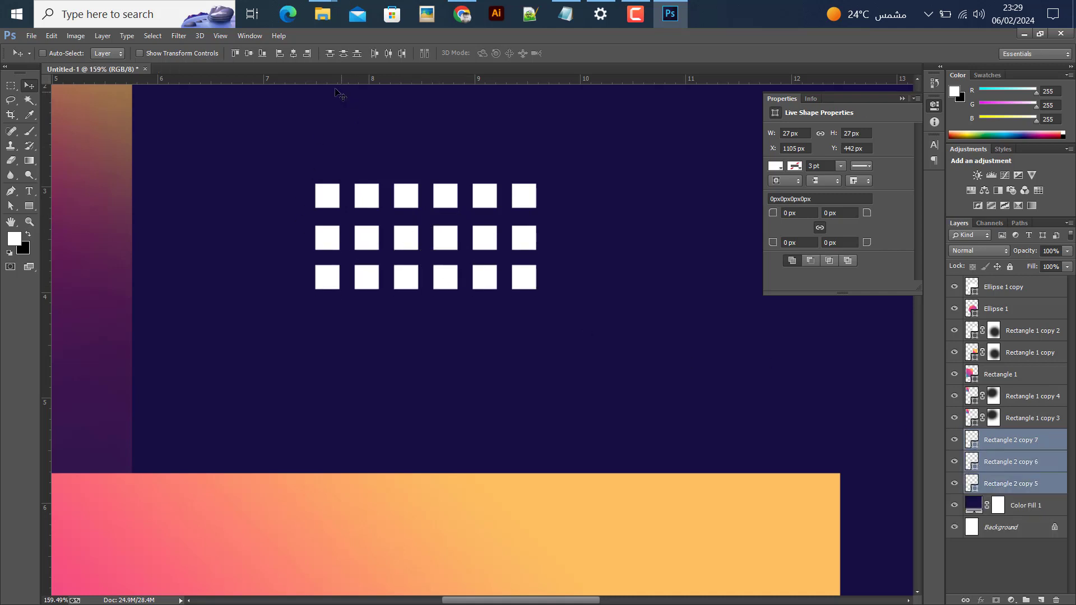
{"action": "left_click", "coordinate": [344, 54]}
{"action": "right_click", "coordinate": [1010, 480]}
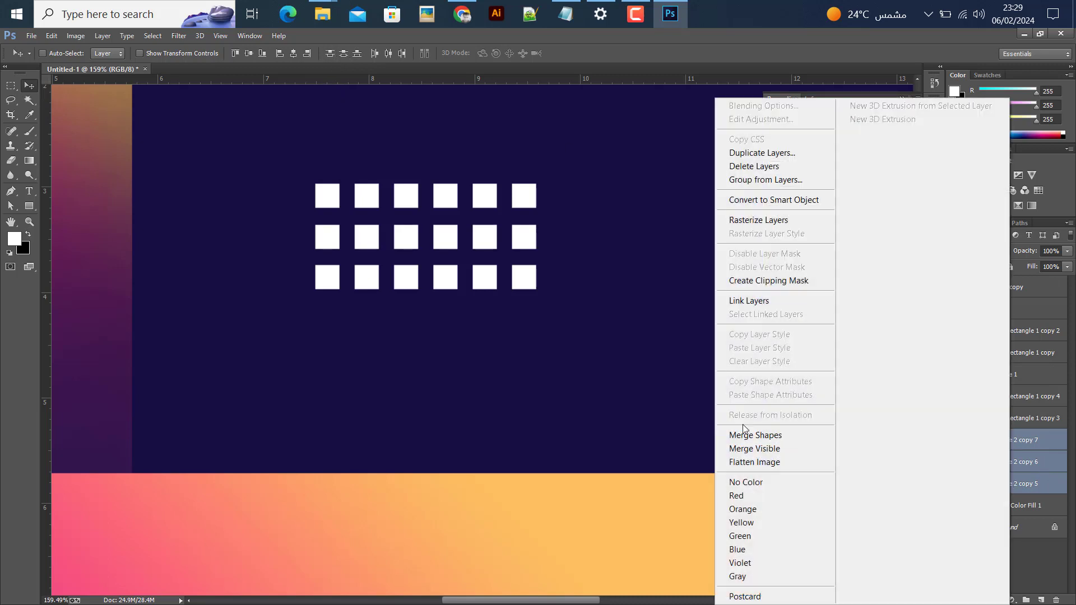
{"action": "left_click", "coordinate": [747, 437]}
Move the white square grid slightly down in the dark area, to about X 1120 px and Y 547 px
{"action": "scroll", "coordinate": [458, 280], "scroll_direction": "down", "scroll_amount": 10}
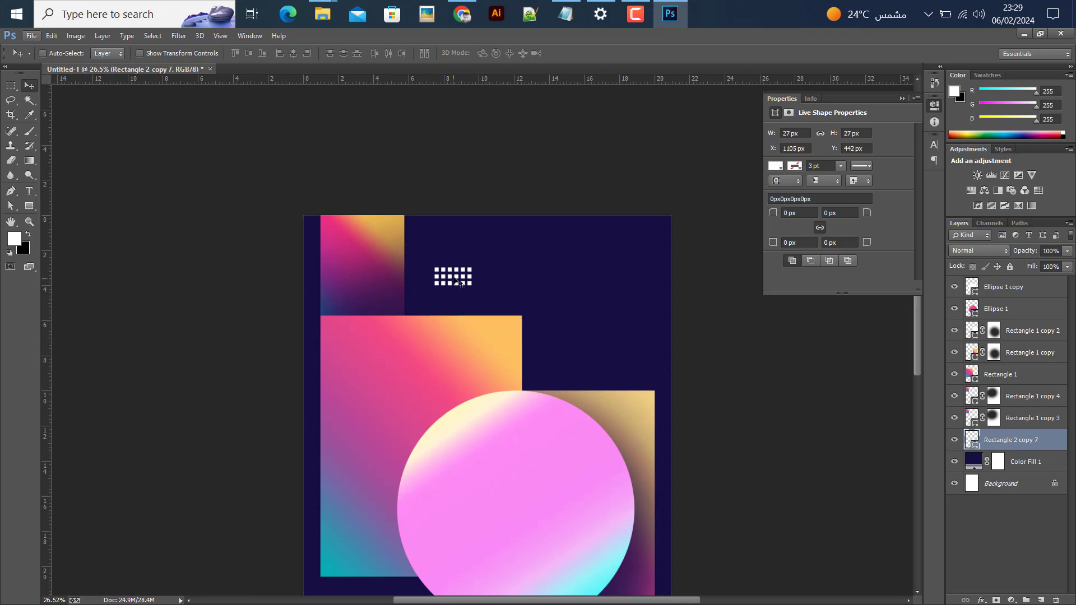
{"action": "left_click_drag", "start_coordinate": [456, 278], "coordinate": [458, 294]}
{"action": "scroll", "coordinate": [458, 295], "scroll_direction": "down", "scroll_amount": 2}
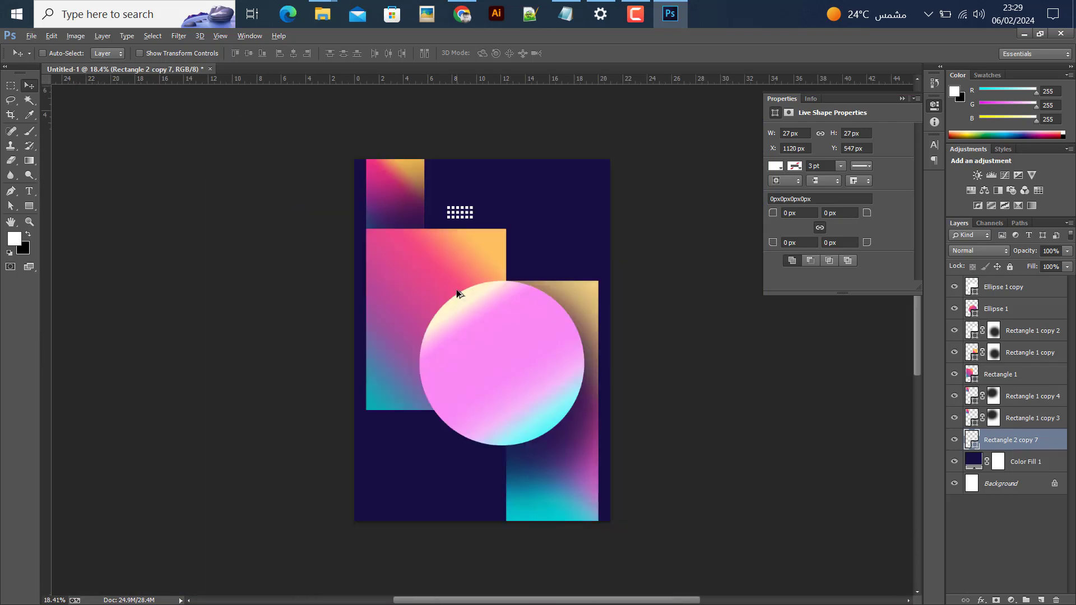
Duplicate the white square grid three times: above the right-hand rectangle, on its teal lower end, and below the large left rectangle
{"action": "left_click_drag", "start_coordinate": [466, 214], "coordinate": [565, 493]}
{"action": "scroll", "coordinate": [413, 460], "scroll_direction": "up", "scroll_amount": 1}
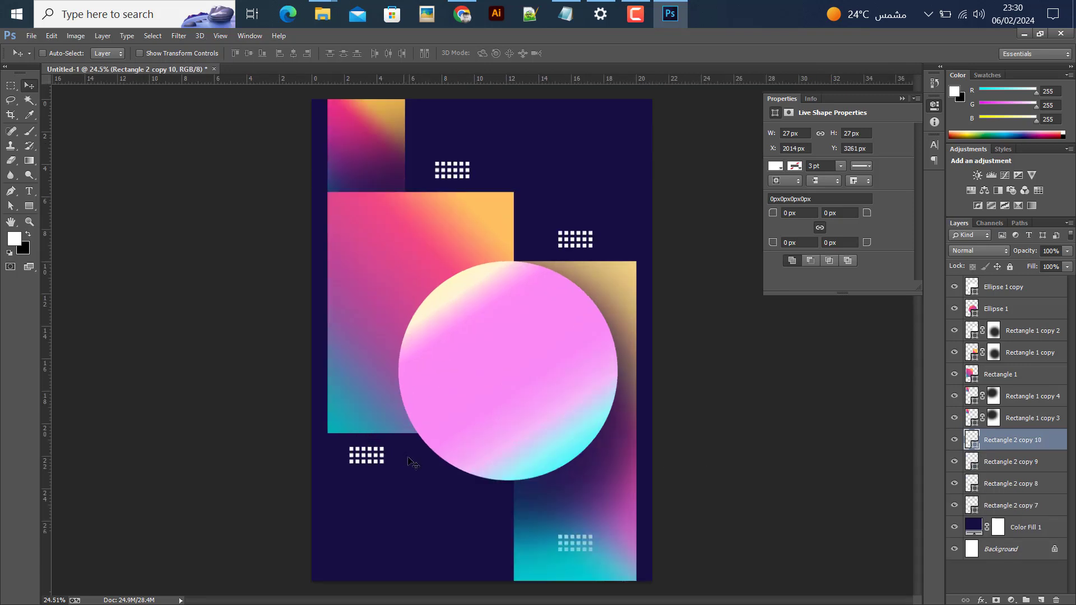
Add a layer mask to the grid below the large left rectangle and fade its lower-left squares with a large dark soft brush
{"action": "left_click", "coordinate": [1017, 463]}
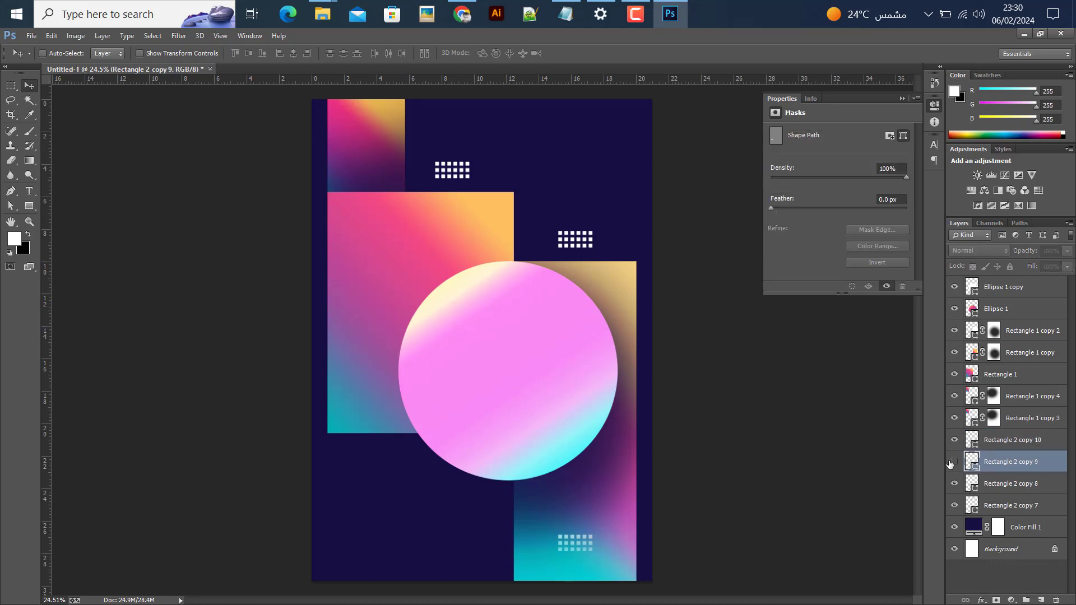
{"action": "left_click", "coordinate": [996, 600]}
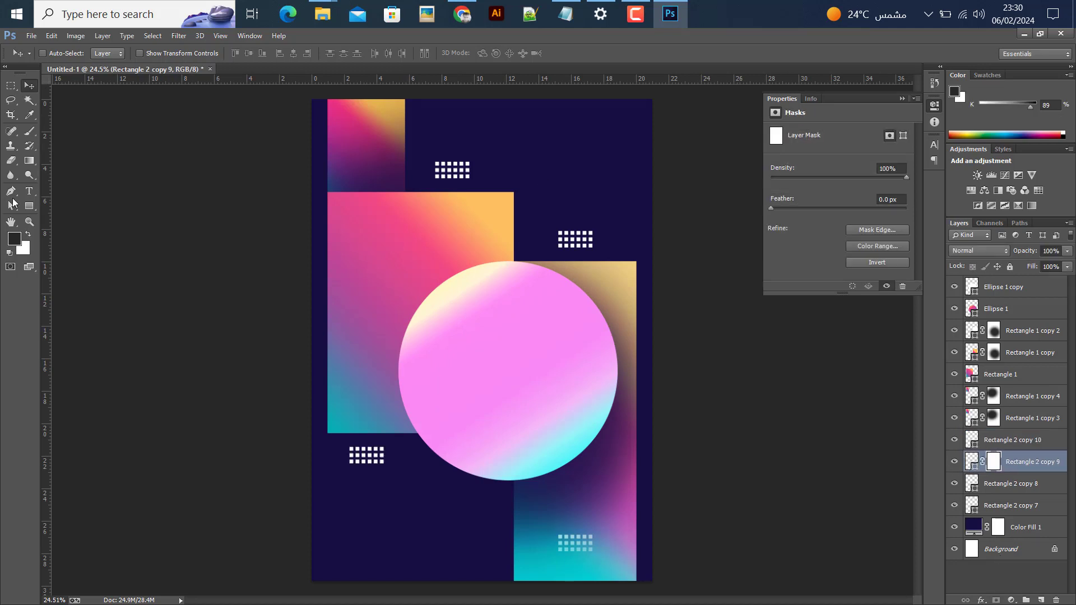
{"action": "left_click", "coordinate": [29, 130]}
{"action": "mouse_move", "coordinate": [234, 550]}
{"action": "left_mouse_down"}
{"action": "mouse_move", "coordinate": [235, 594]}
{"action": "mouse_move", "coordinate": [250, 594]}
{"action": "mouse_move", "coordinate": [261, 546]}
{"action": "mouse_move", "coordinate": [295, 547]}
{"action": "left_mouse_up"}
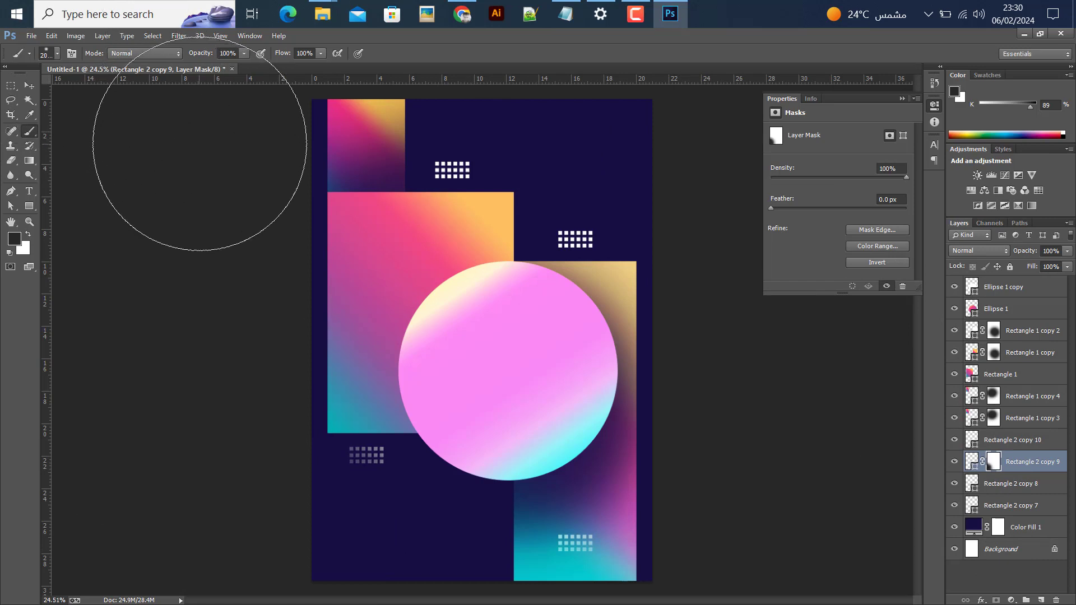
Mask the grid above the right-hand rectangle and fade its right-side squares using a smaller dark brush
{"action": "key", "text": "bracketleft"}
{"action": "key", "text": "bracketleft"}
{"action": "key", "text": "bracketleft"}
{"action": "key", "text": "bracketleft"}
{"action": "key", "text": "bracketleft"}
{"action": "key", "text": "bracketleft"}
{"action": "key", "text": "bracketleft"}
{"action": "key", "text": "bracketleft"}
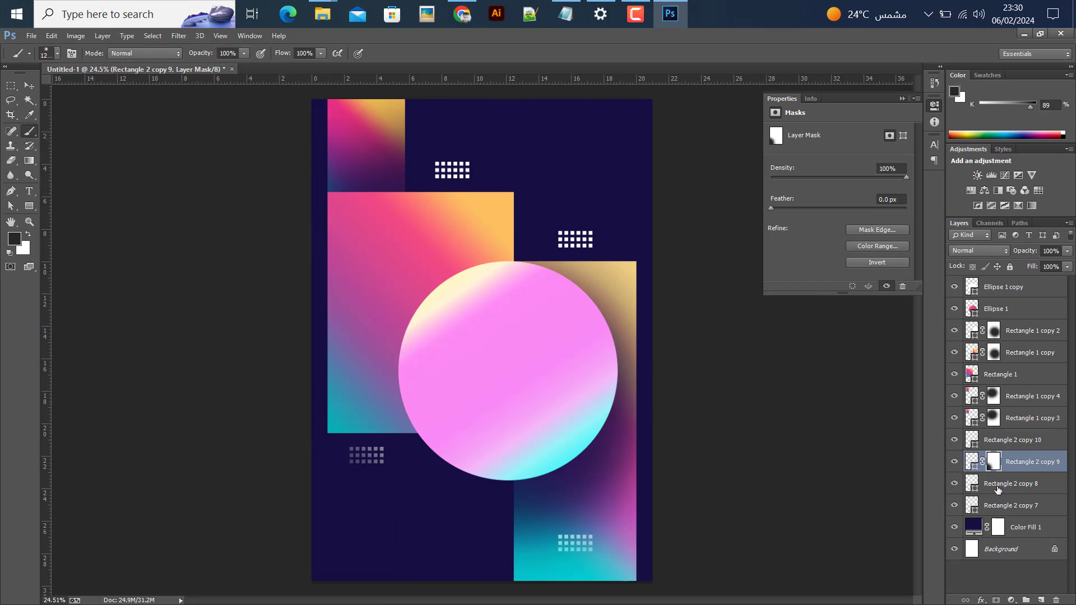
{"action": "left_click", "coordinate": [998, 489]}
{"action": "left_click", "coordinate": [996, 600]}
{"action": "key", "text": "x"}
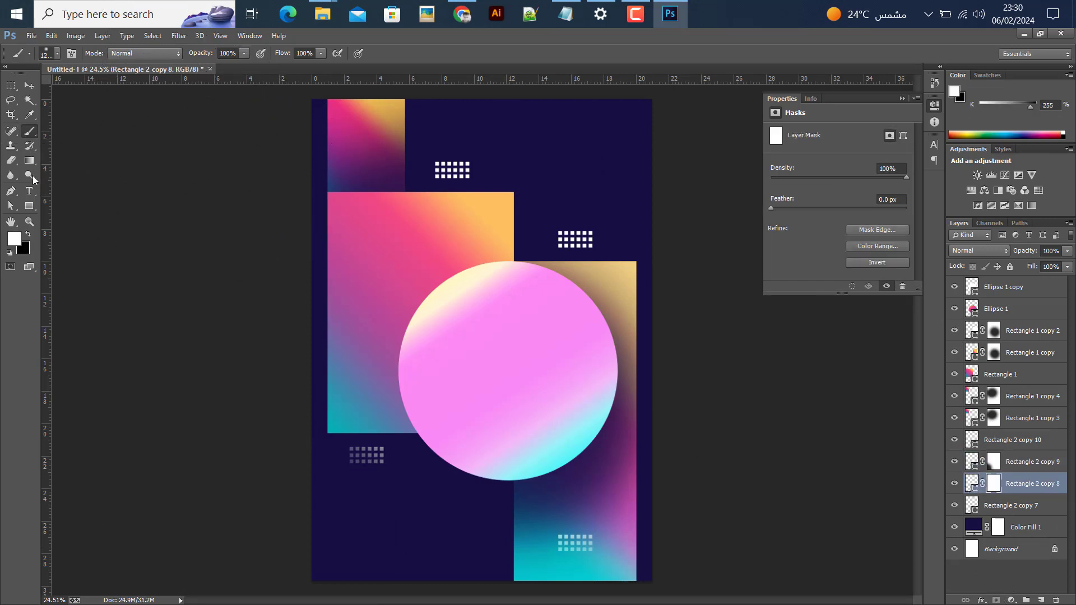
{"action": "key", "text": "x"}
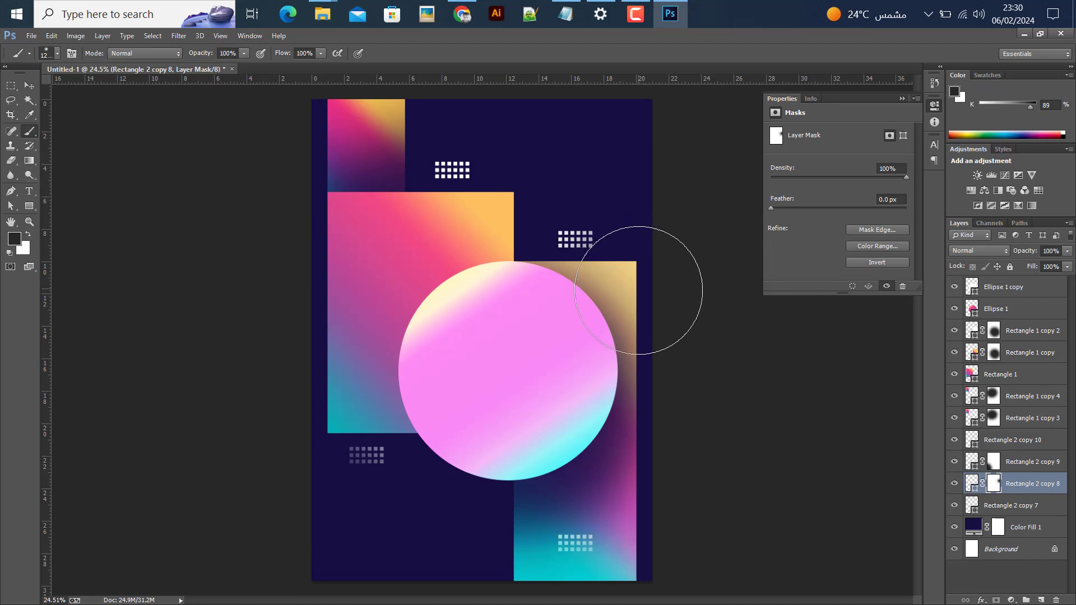
Add a layer mask to the topmost square grid and fade its lower-left squares with the dark brush
{"action": "left_click", "coordinate": [1012, 505]}
{"action": "left_click", "coordinate": [996, 600]}
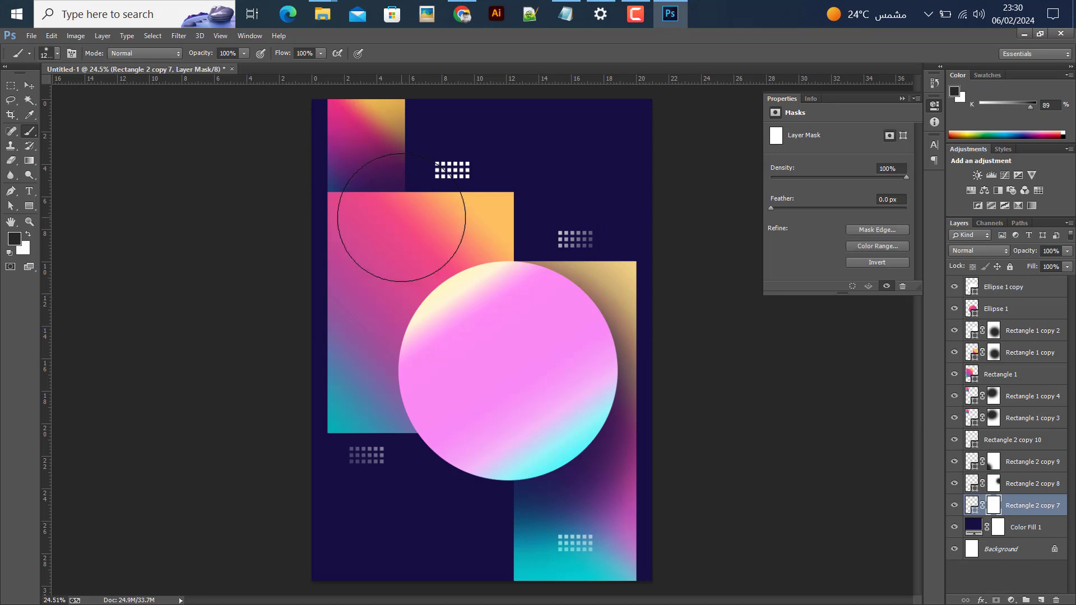
{"action": "left_click", "coordinate": [402, 219]}
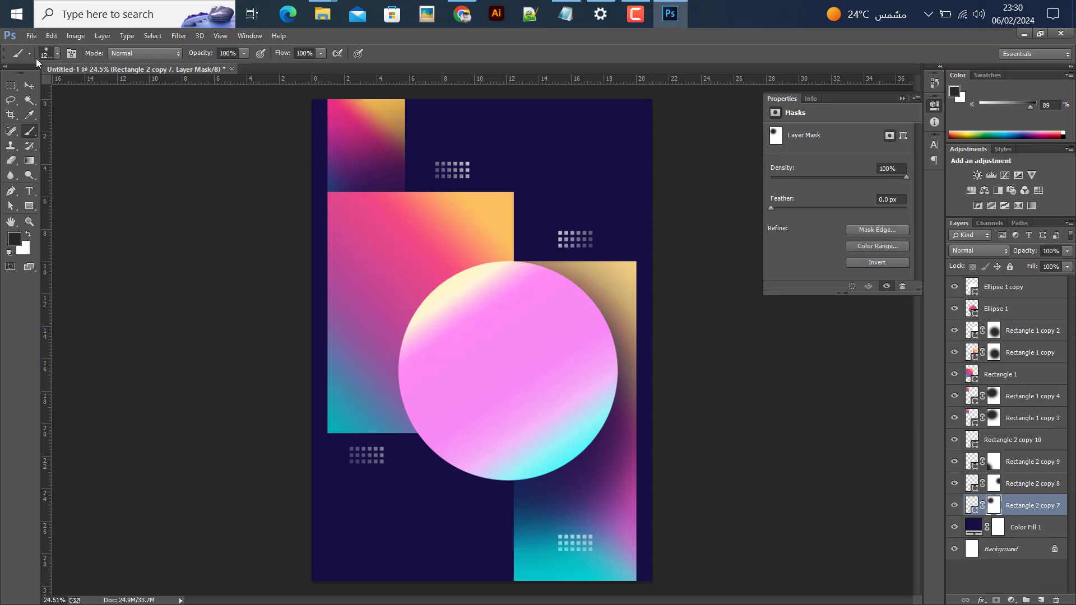
{"action": "left_click", "coordinate": [29, 85]}
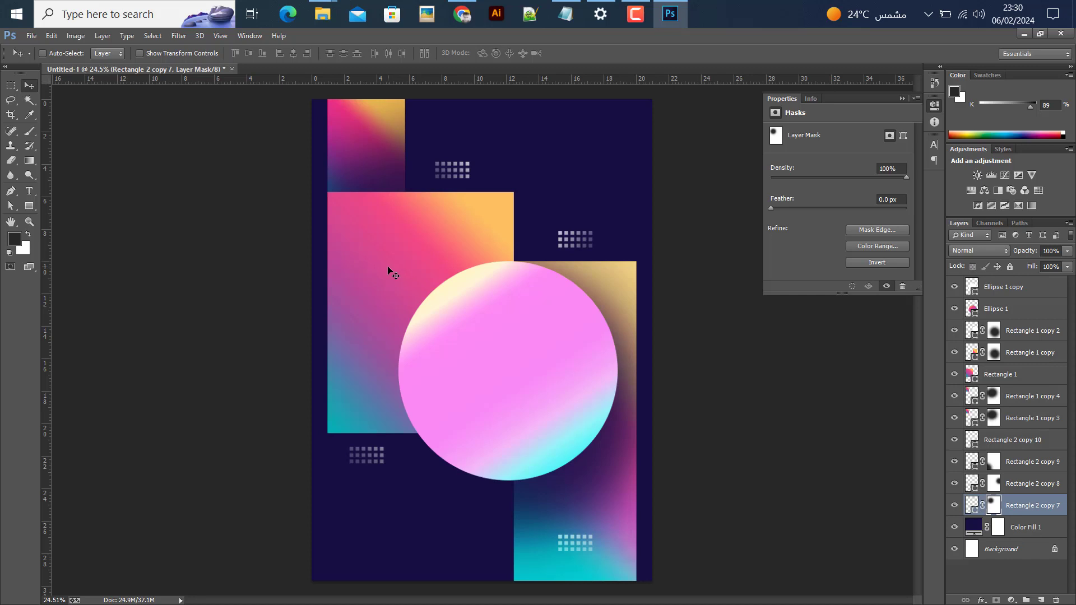
Add the text GRADIENT above all the shapes and move it to the middle of the circle
{"action": "left_click", "coordinate": [29, 191]}
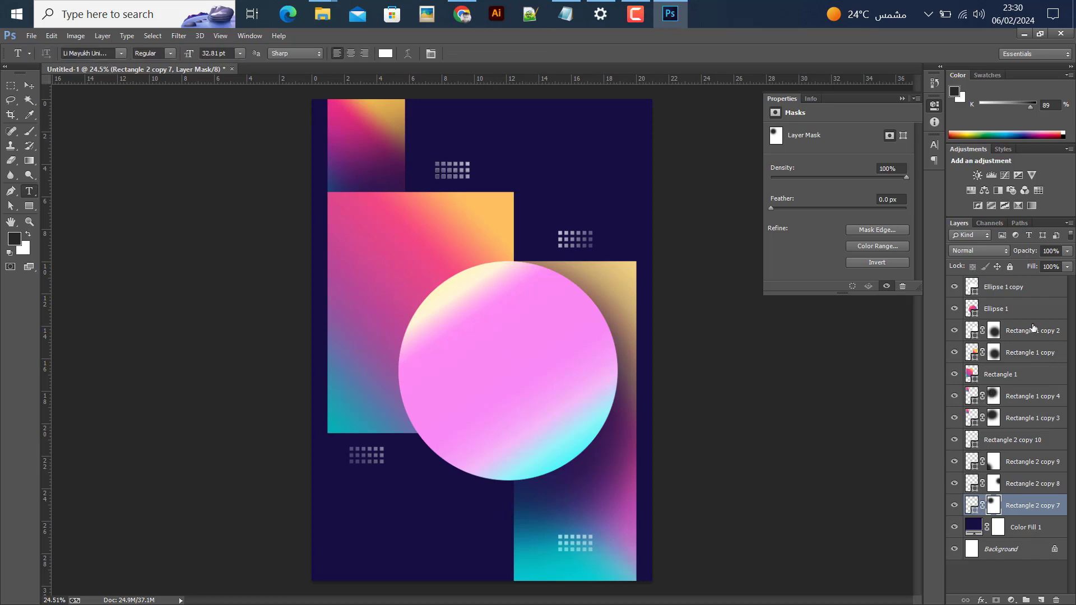
{"action": "left_click", "coordinate": [1023, 299]}
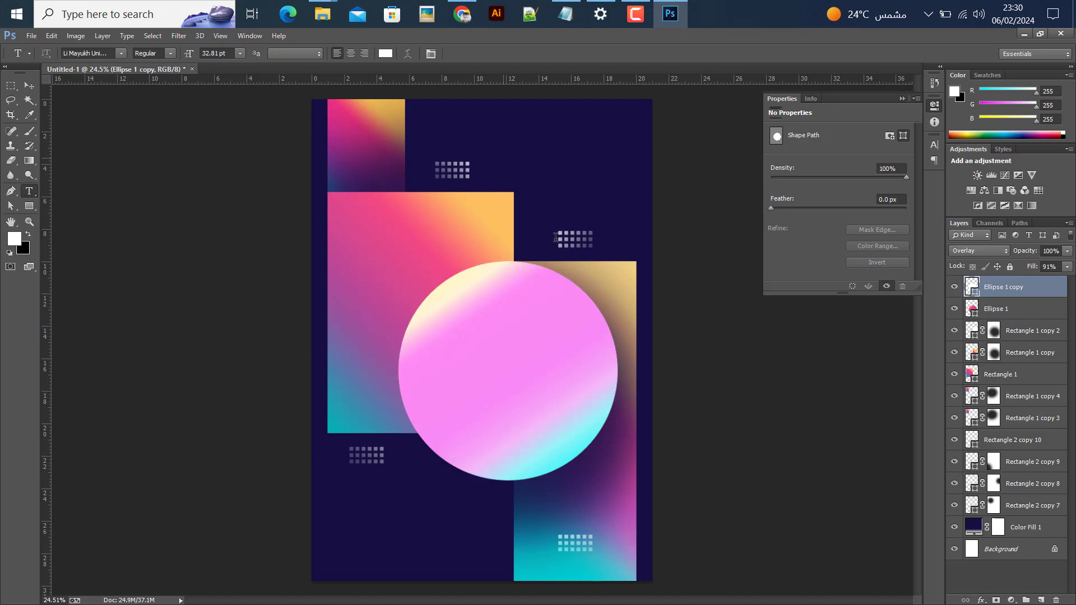
{"action": "left_click", "coordinate": [503, 157]}
{"action": "type", "text": "GRADIENT"}
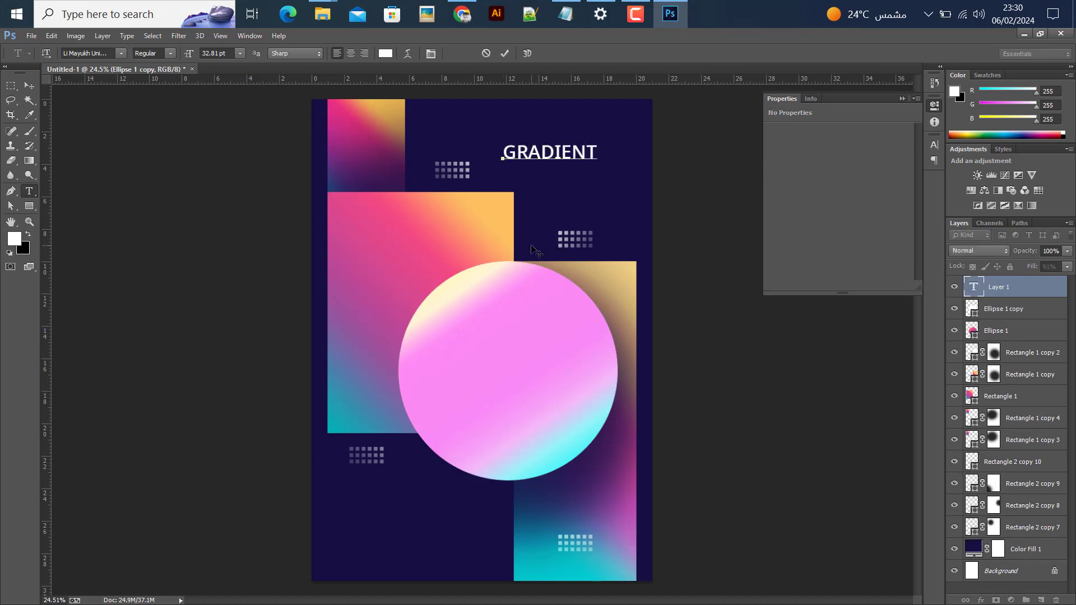
{"action": "left_click", "coordinate": [29, 86]}
{"action": "left_click_drag", "start_coordinate": [622, 177], "coordinate": [536, 363]}
Set the font of the GRADIENT text to Poppins Black
{"action": "left_click", "coordinate": [934, 145]}
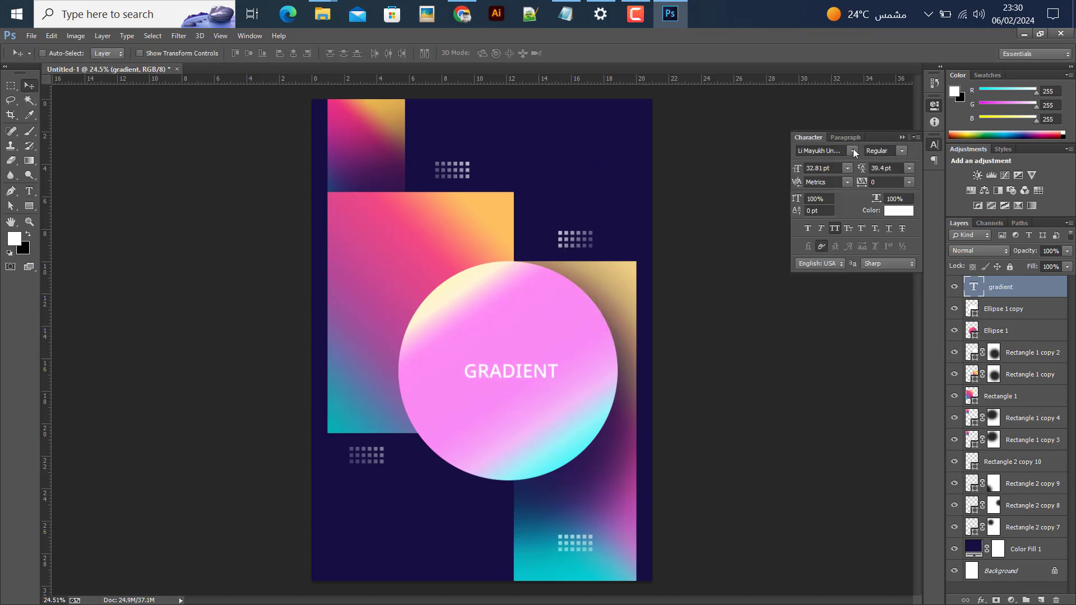
{"action": "left_click", "coordinate": [832, 150]}
{"action": "type", "text": "Poppins"}
{"action": "key", "text": "Return"}
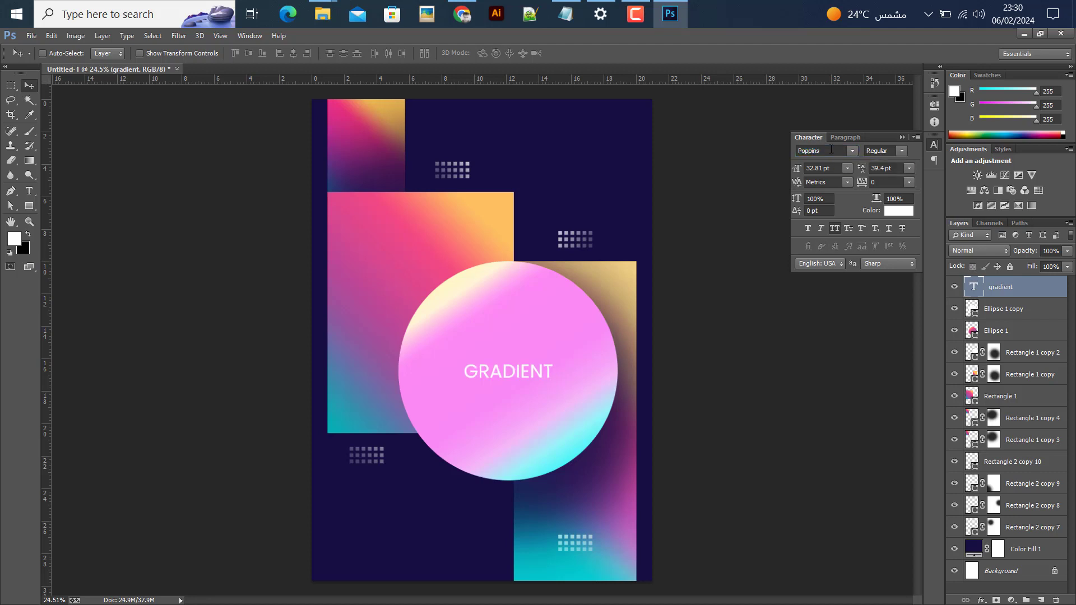
{"action": "left_click", "coordinate": [852, 150]}
{"action": "scroll", "coordinate": [849, 297], "scroll_direction": "up", "scroll_amount": 4}
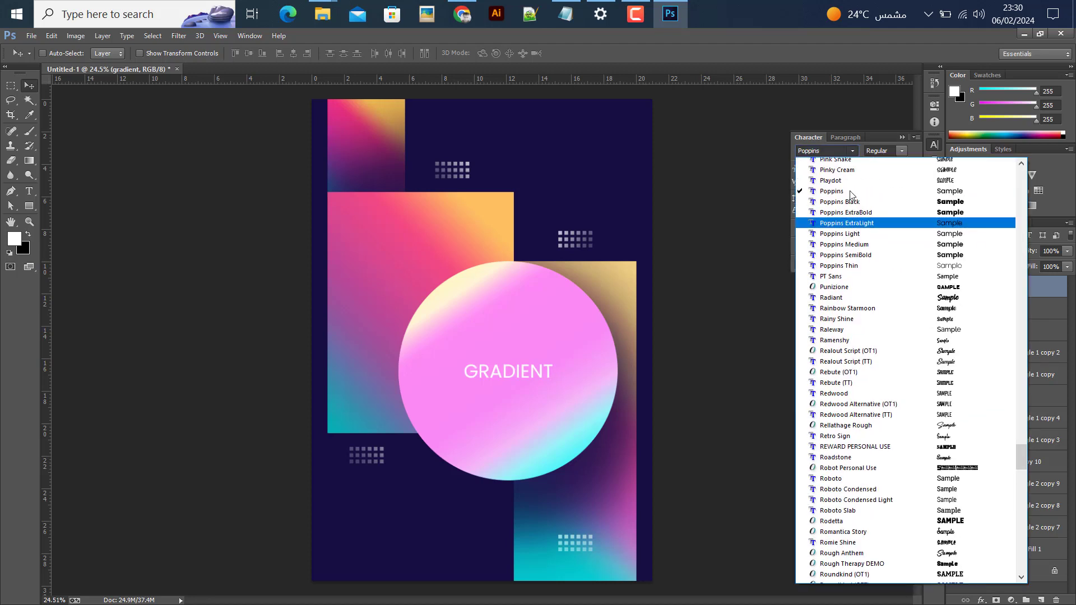
{"action": "left_click", "coordinate": [853, 305]}
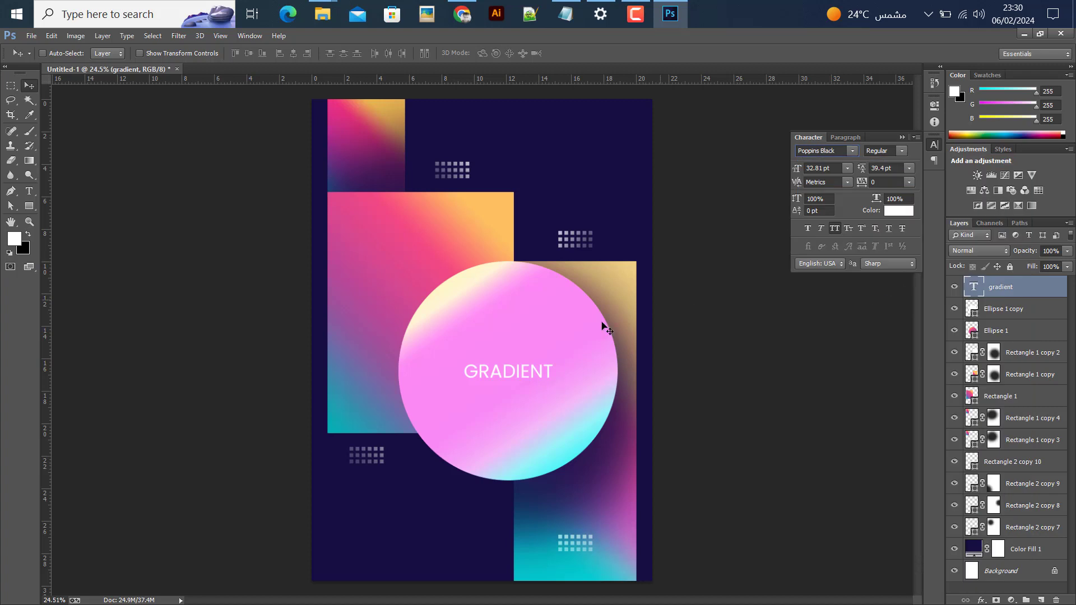
Scale the GRADIENT text proportionally to about 180% so it spans most of the circle's width
{"action": "key", "text": "ctrl+t"}
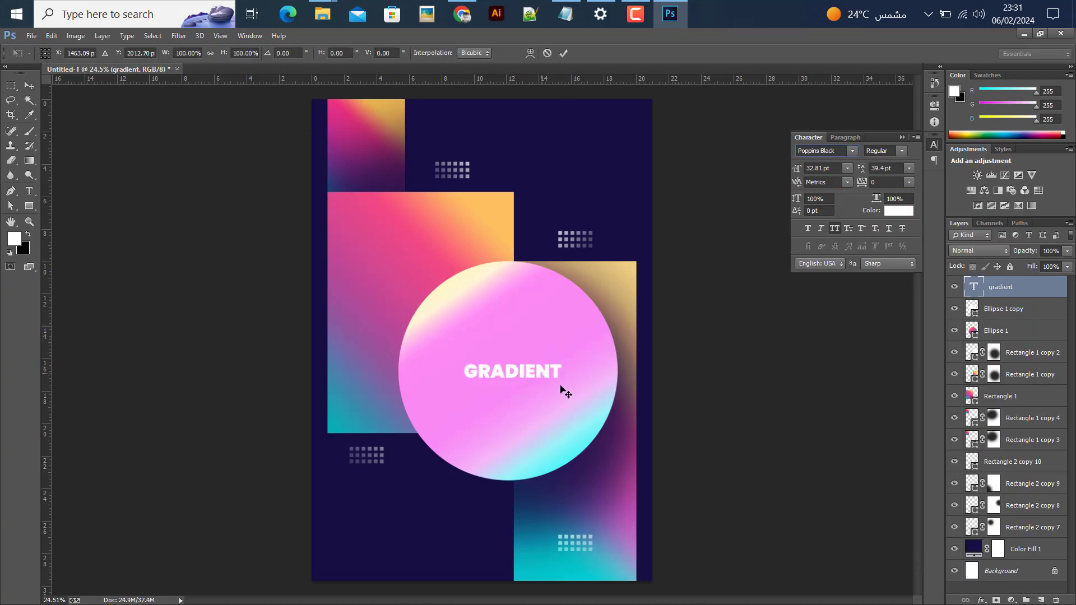
{"action": "left_click_drag", "start_coordinate": [562, 390], "coordinate": [592, 438]}
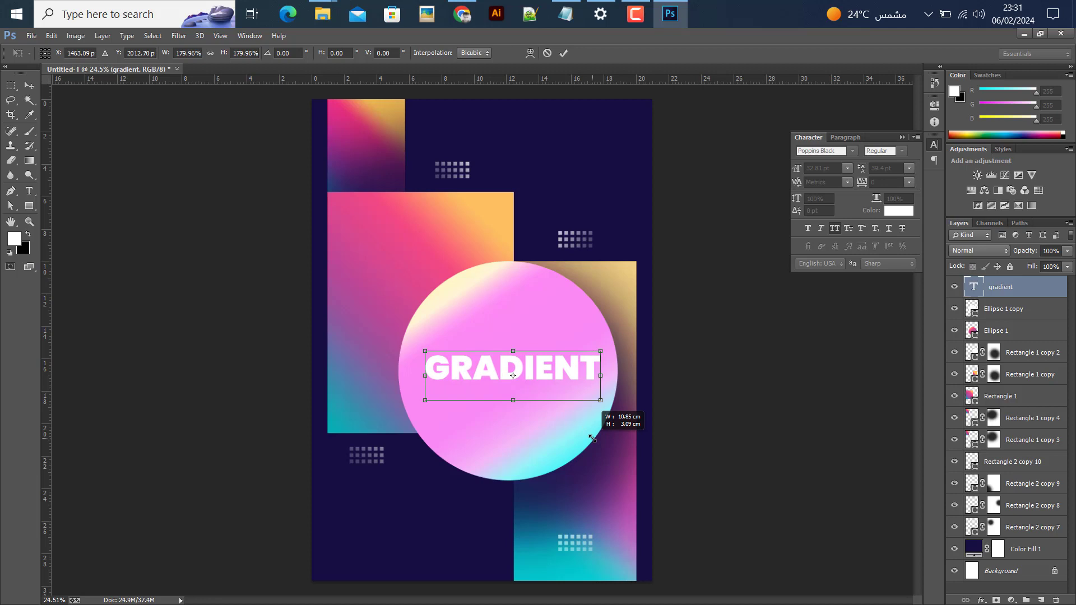
{"action": "left_click", "coordinate": [563, 53]}
Center the GRADIENT text on the circle by aligning it to a selection of the circle
{"action": "left_click", "coordinate": [970, 353], "text": "ctrl"}
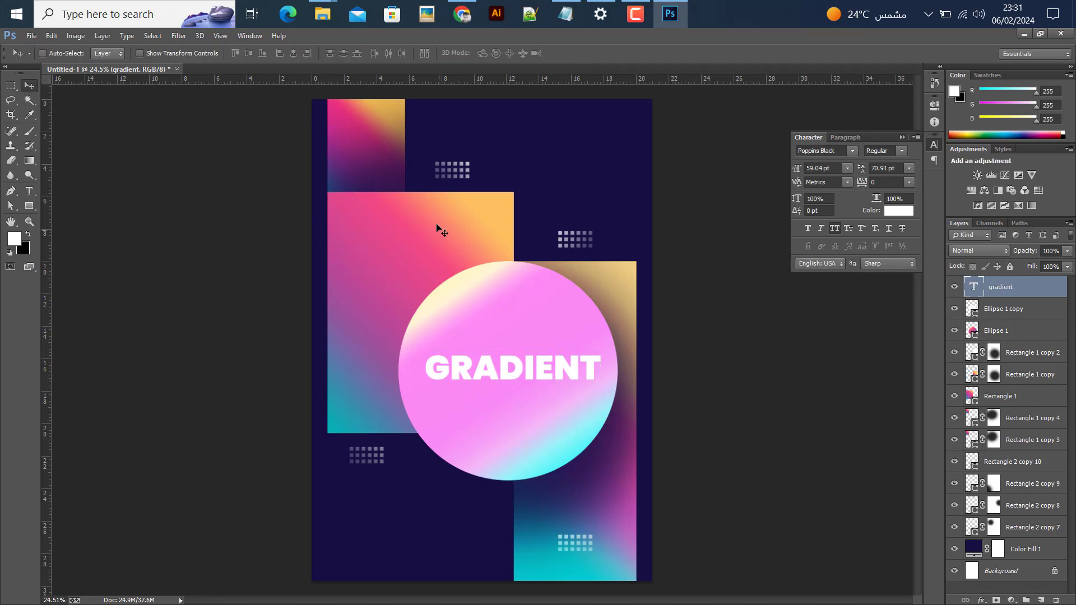
{"action": "key", "text": "ctrl+d"}
{"action": "left_click", "coordinate": [293, 53]}
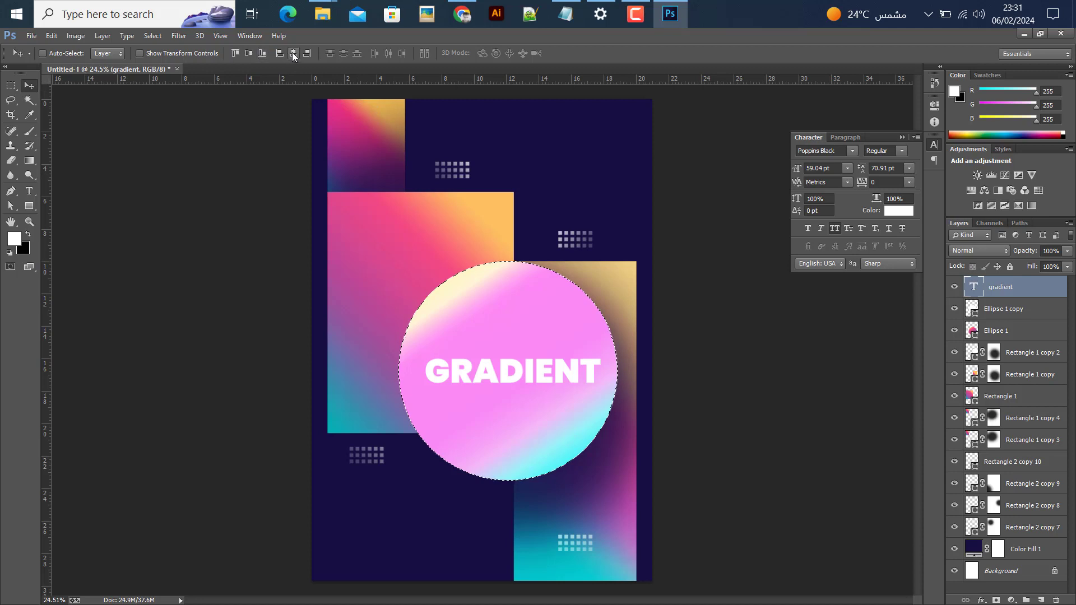
{"action": "left_click", "coordinate": [293, 53]}
{"action": "key", "text": "ctrl+d"}
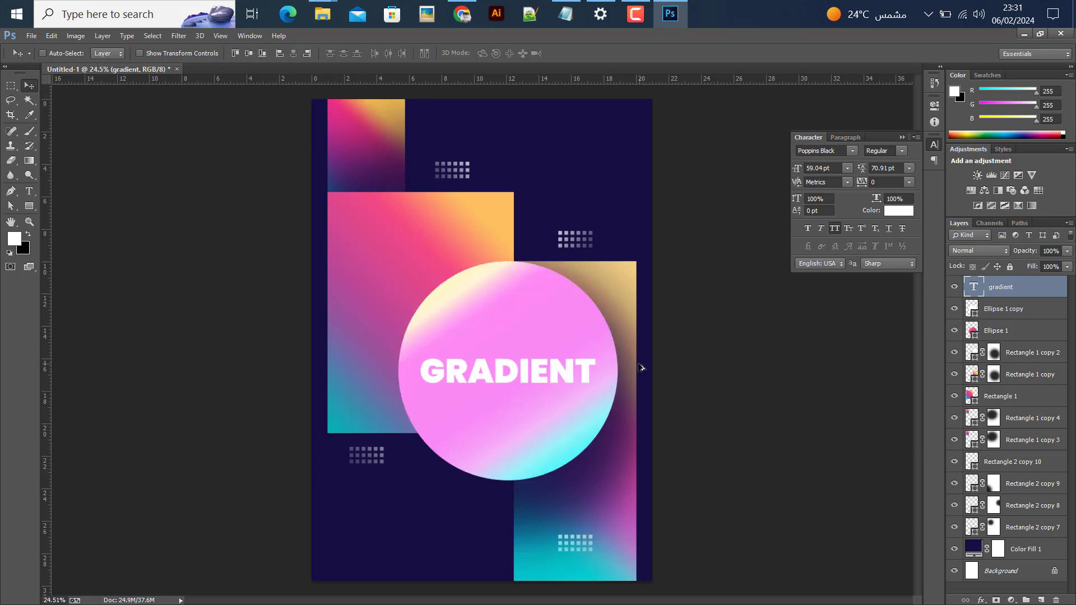
{"action": "scroll", "coordinate": [534, 393], "scroll_direction": "down", "scroll_amount": 2}
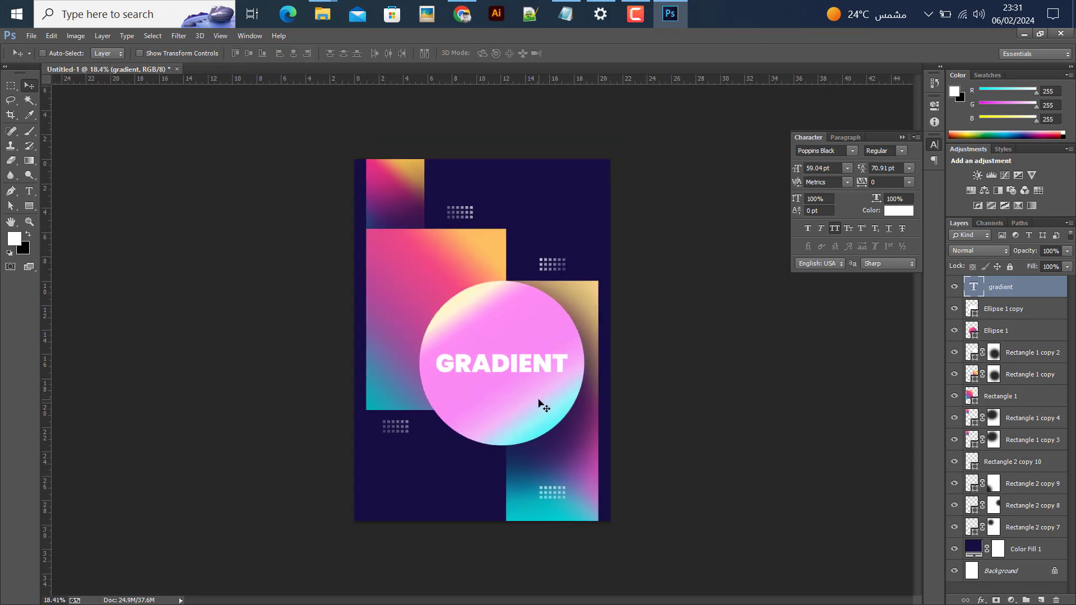
{"action": "key", "text": "alt"}
{"action": "left_click", "coordinate": [29, 191]}
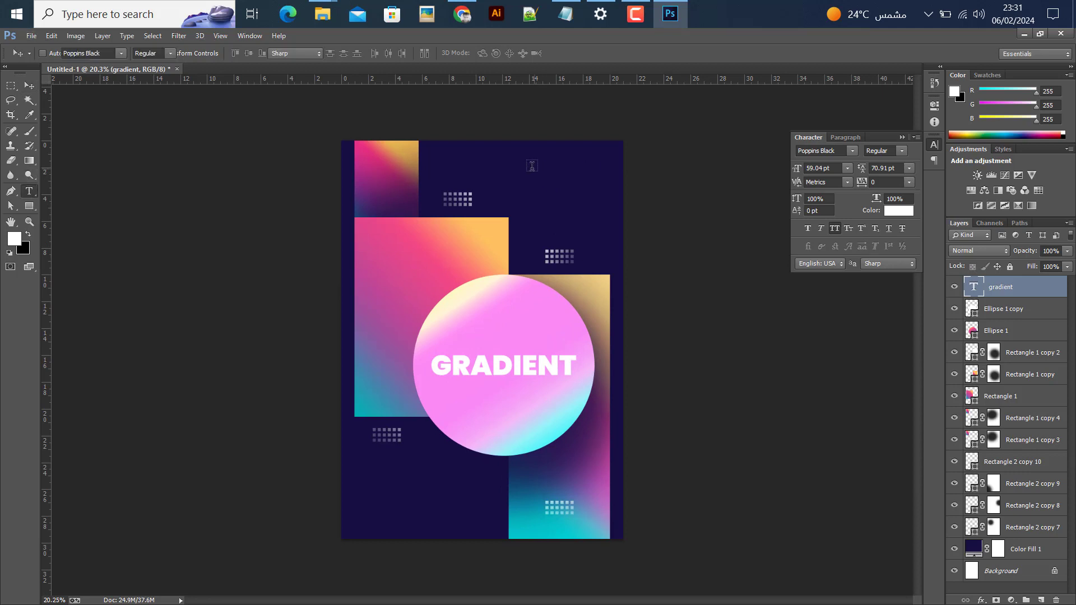
{"action": "left_click", "coordinate": [506, 193]}
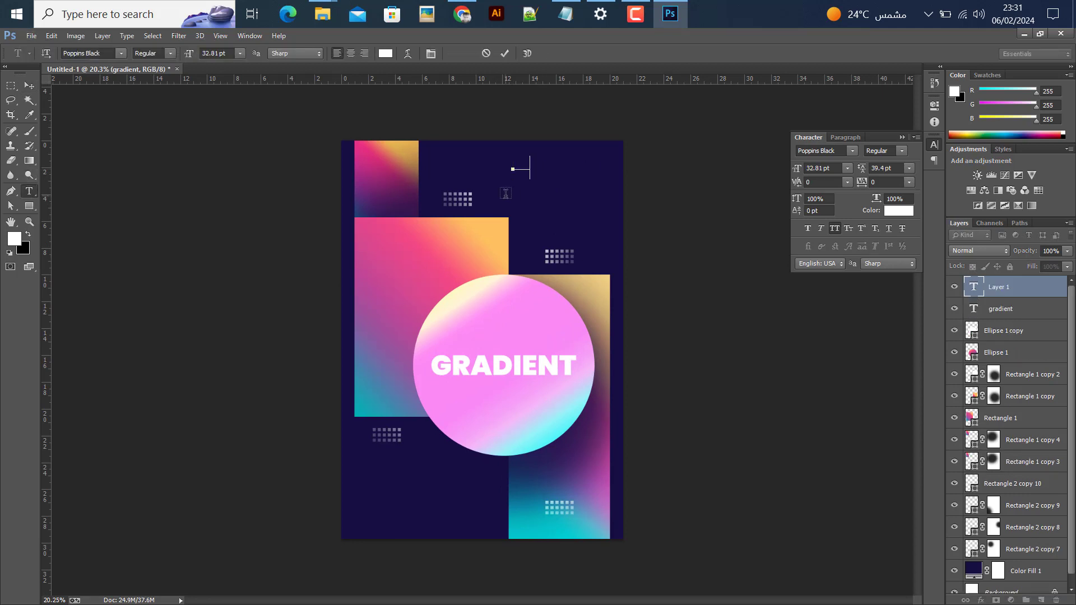
{"action": "type", "text": "www"}
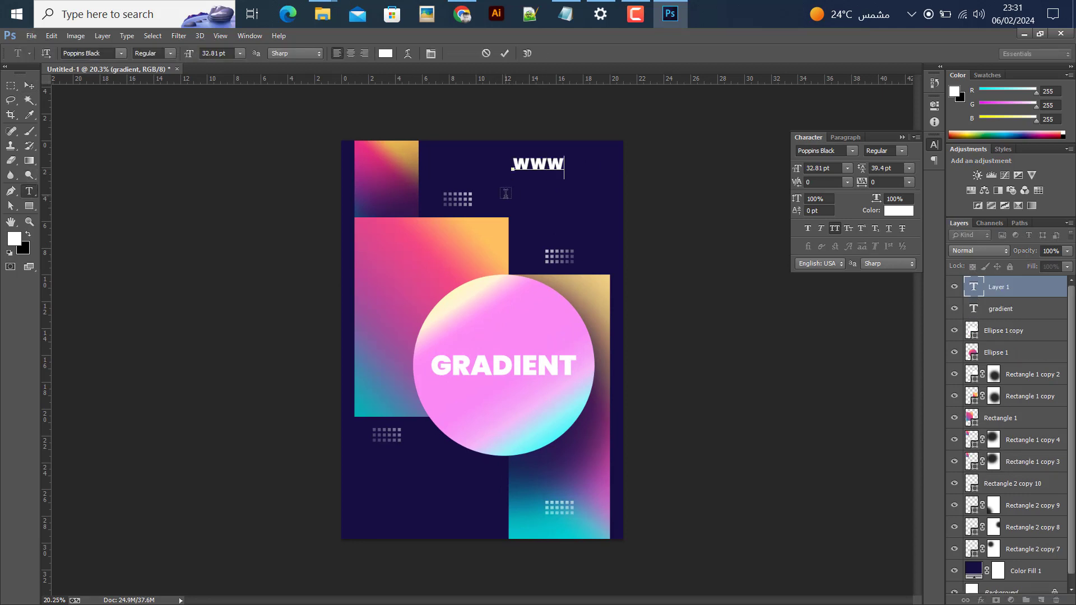
{"action": "type", "text": ".urwe"}
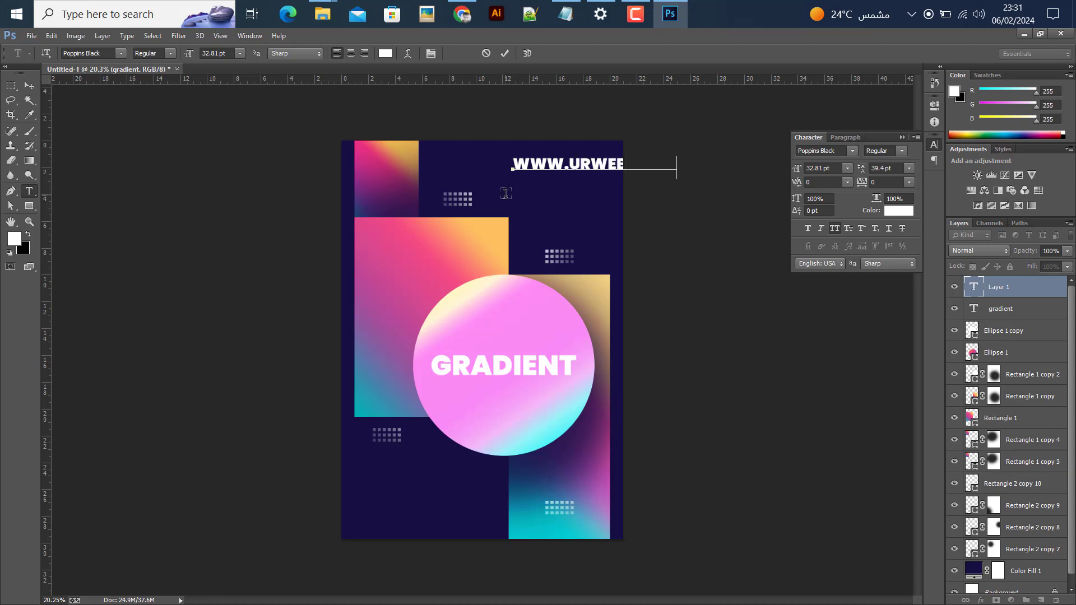
{"action": "key", "text": "ctrl+Return"}
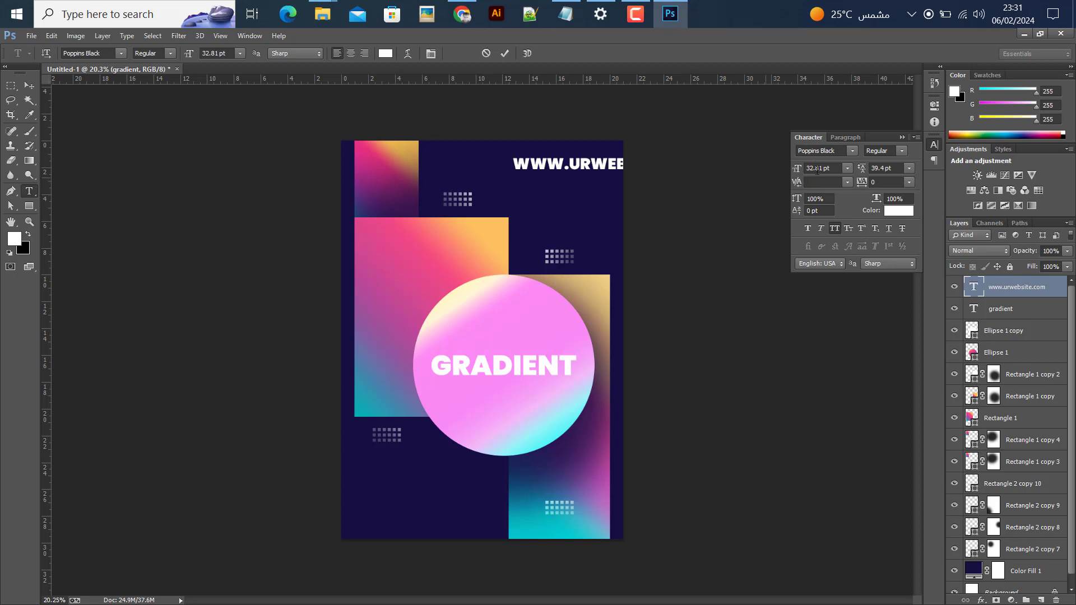
Set the website text to 14 pt in the Poppins SemiBold font
{"action": "left_click", "coordinate": [846, 167]}
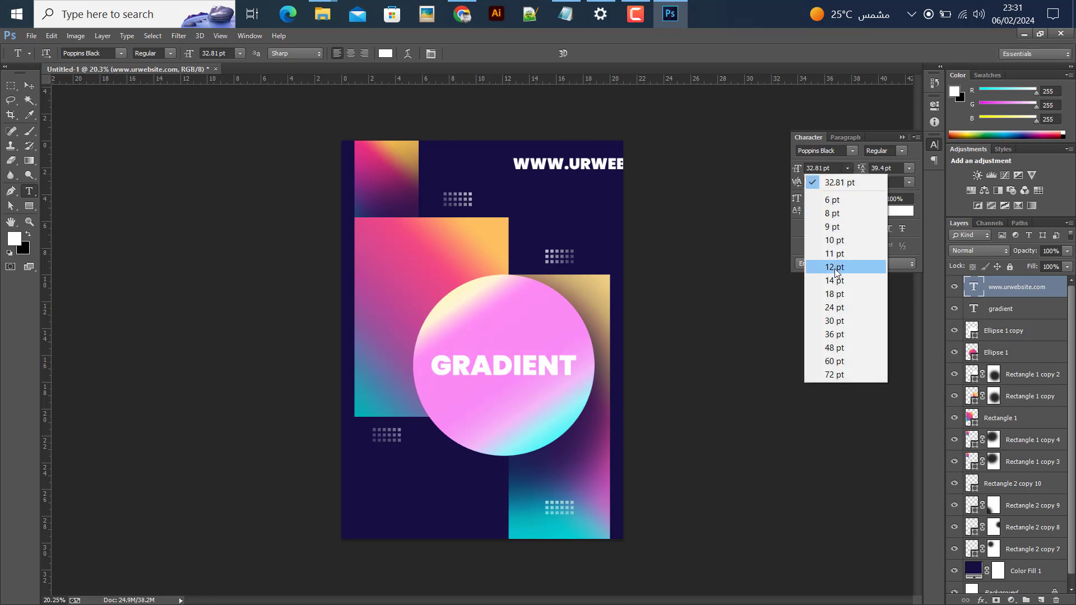
{"action": "left_click", "coordinate": [837, 282]}
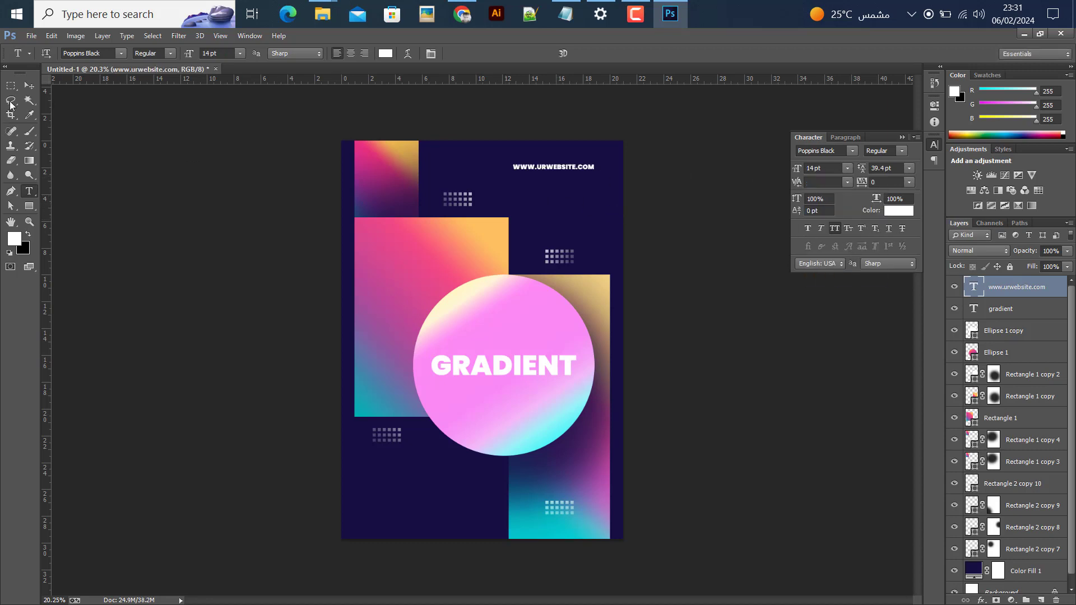
{"action": "left_click", "coordinate": [29, 85]}
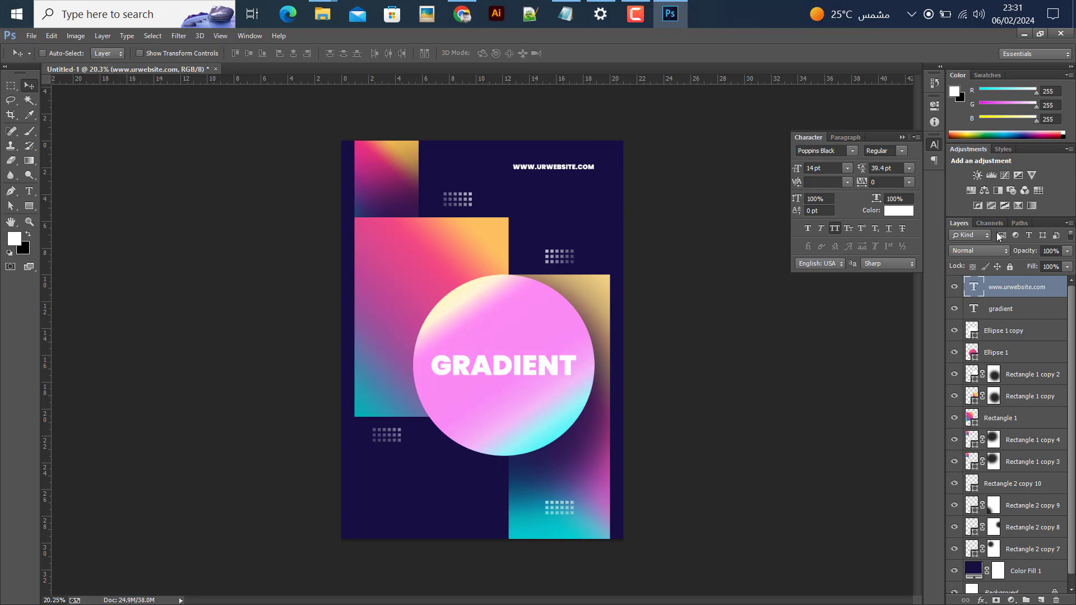
{"action": "left_click", "coordinate": [848, 149]}
{"action": "left_click", "coordinate": [846, 219]}
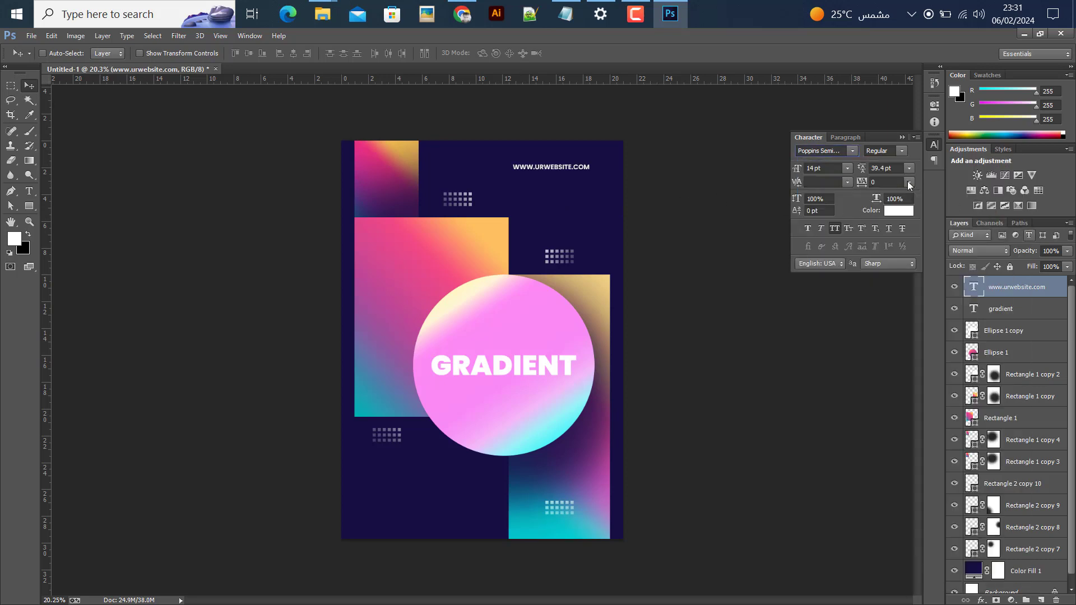
Set the website text's tracking to 200 and turn off All Caps
{"action": "left_click", "coordinate": [886, 183]}
{"action": "type", "text": "200"}
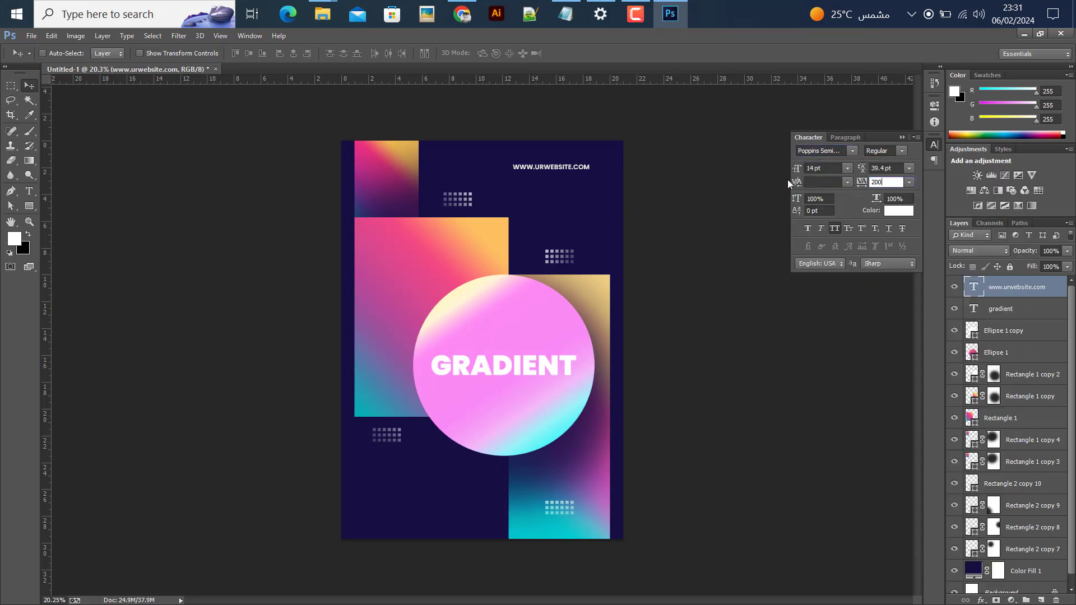
{"action": "key", "text": "Return"}
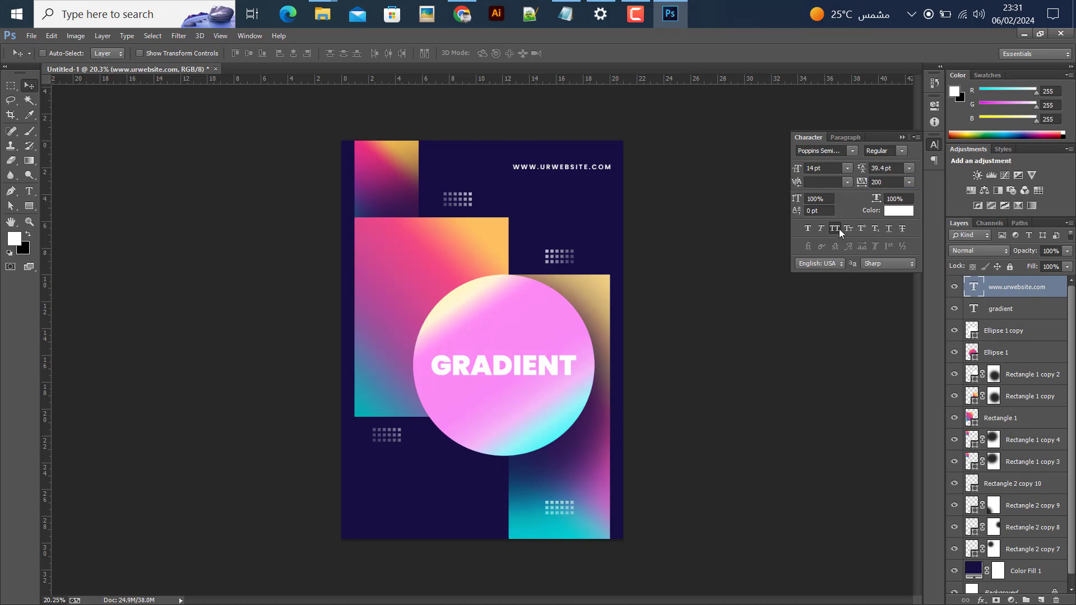
{"action": "left_click", "coordinate": [834, 229]}
Show the guides and align the right end of the website text with the right margin guide
{"action": "key", "text": "ctrl+semicolon"}
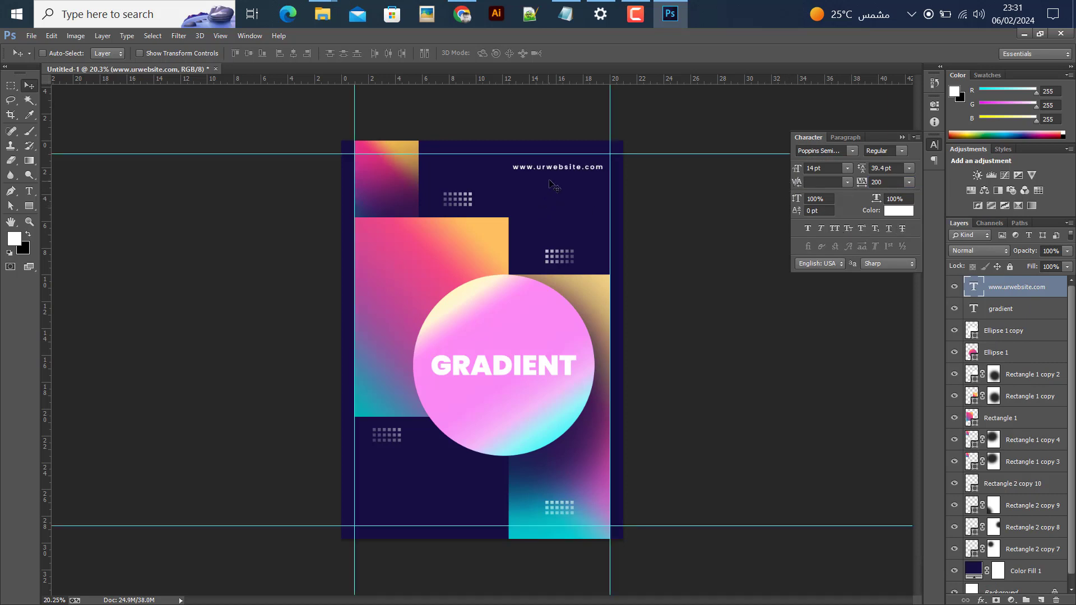
{"action": "left_click_drag", "start_coordinate": [550, 168], "coordinate": [558, 172]}
Paste the Lorem ipsum passage from the lipsum.com page into a new text box in the poster's dark lower-left area, starting at the left guide
{"action": "left_click", "coordinate": [30, 191]}
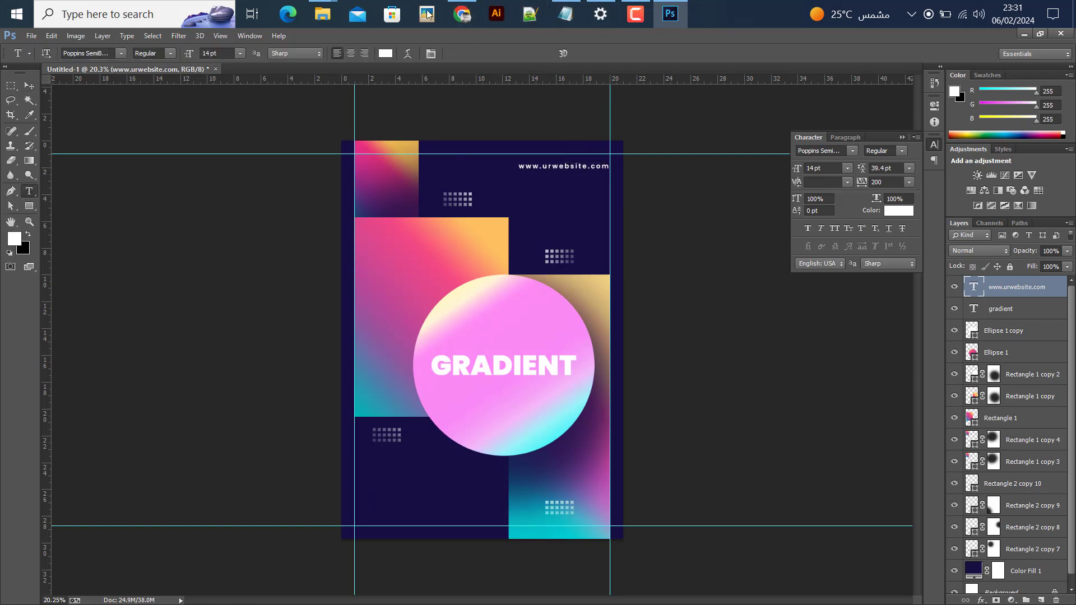
{"action": "left_click", "coordinate": [462, 14]}
{"action": "left_click", "coordinate": [773, 42]}
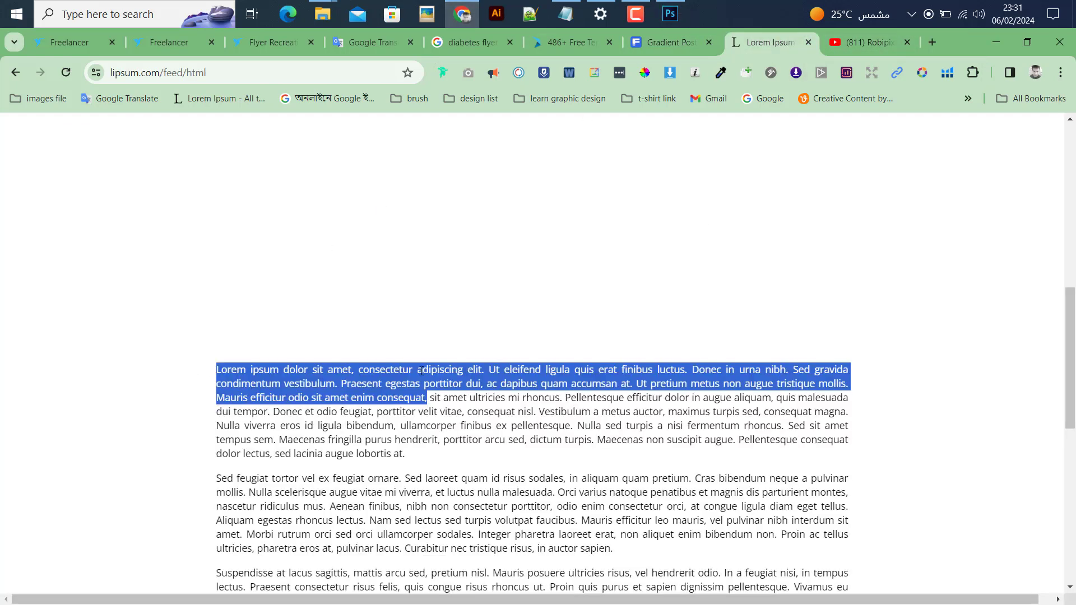
{"action": "left_click", "coordinate": [995, 42]}
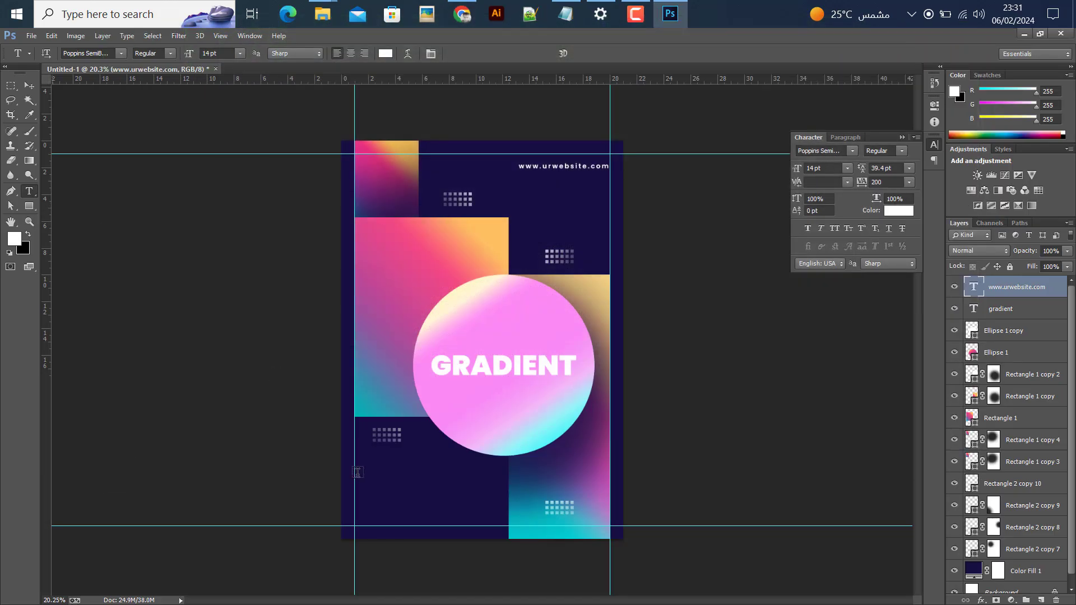
{"action": "left_click_drag", "start_coordinate": [355, 471], "coordinate": [486, 514]}
{"action": "key", "text": "ctrl+v"}
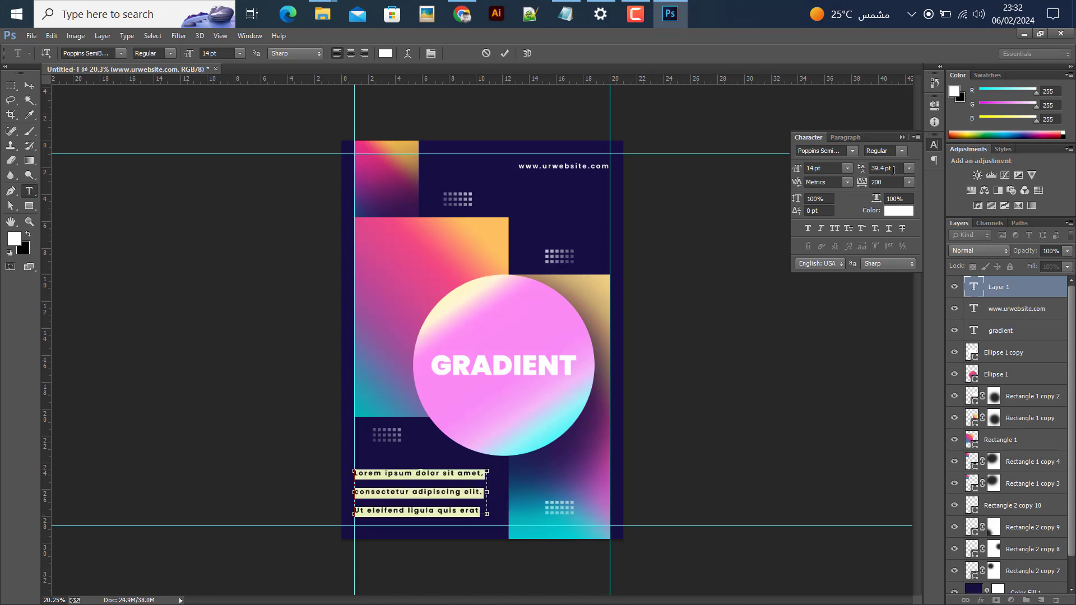
Format the Lorem ipsum paragraph with tracking 0, leading 14 pt and a font size of 7 pt
{"action": "type", "text": "0"}
{"action": "key", "text": "Return"}
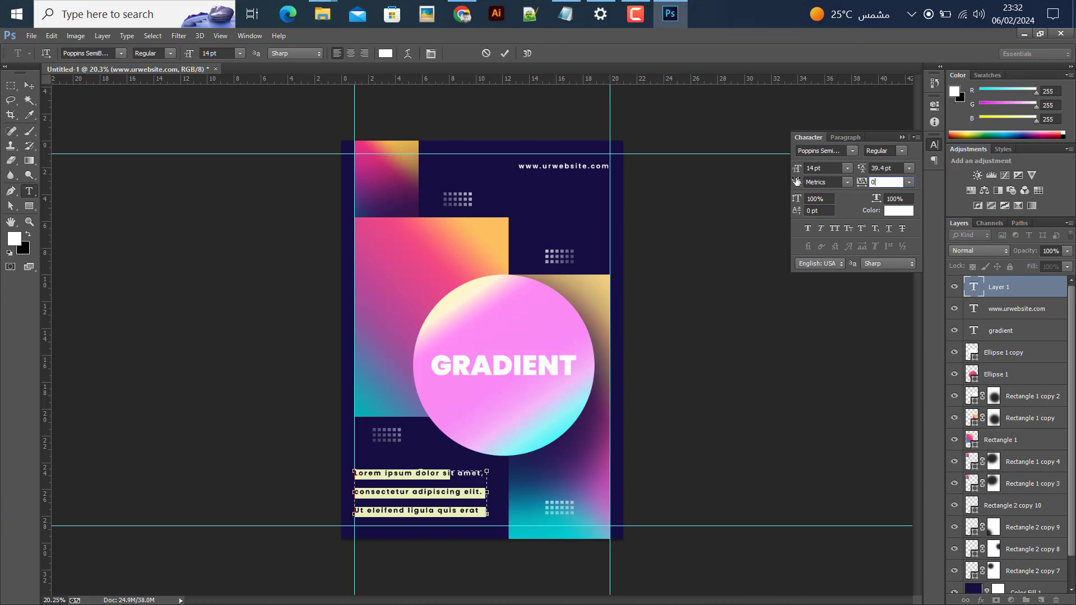
{"action": "left_click", "coordinate": [908, 168]}
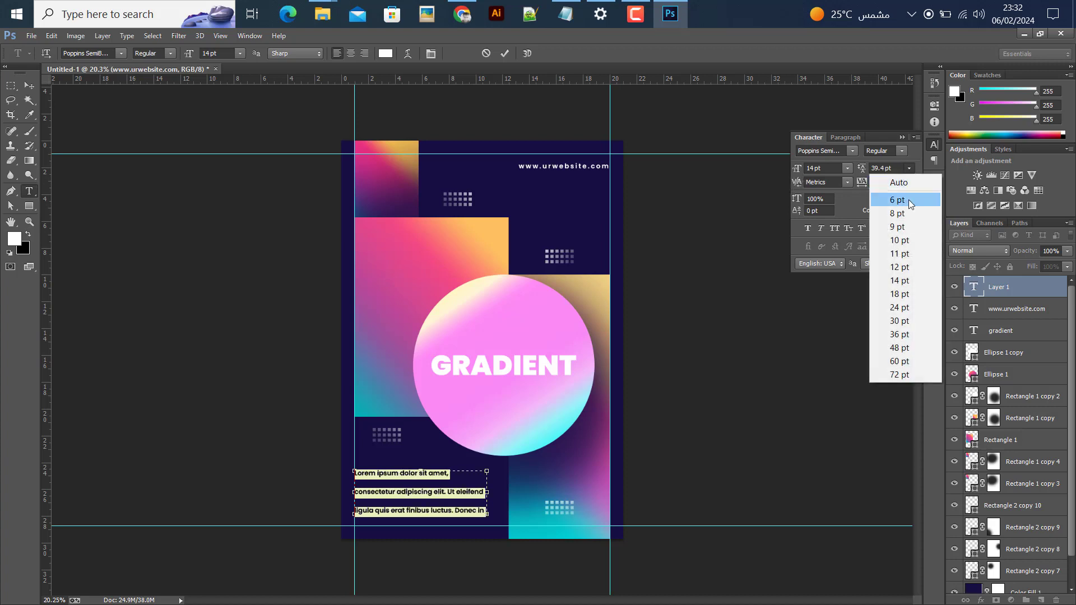
{"action": "left_click", "coordinate": [908, 283]}
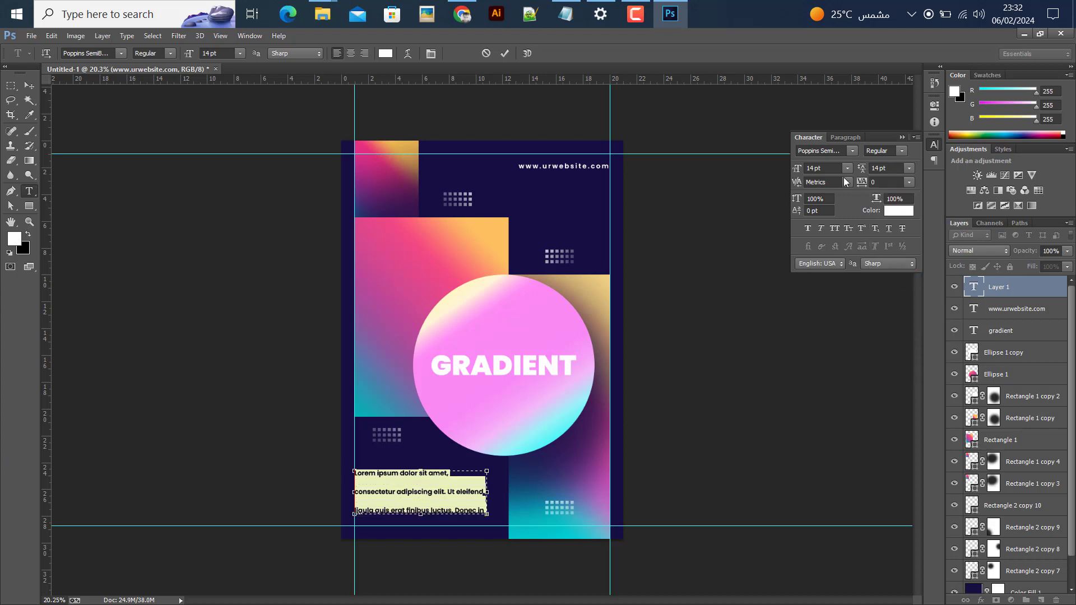
{"action": "left_click_drag", "start_coordinate": [819, 168], "coordinate": [796, 174]}
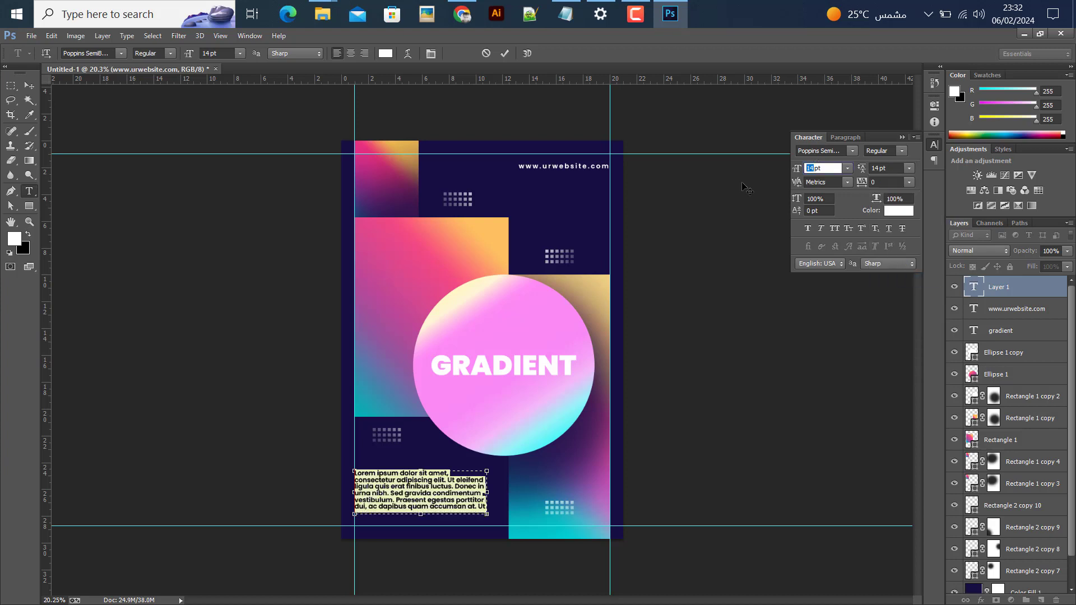
{"action": "type", "text": "7"}
{"action": "key", "text": "Return"}
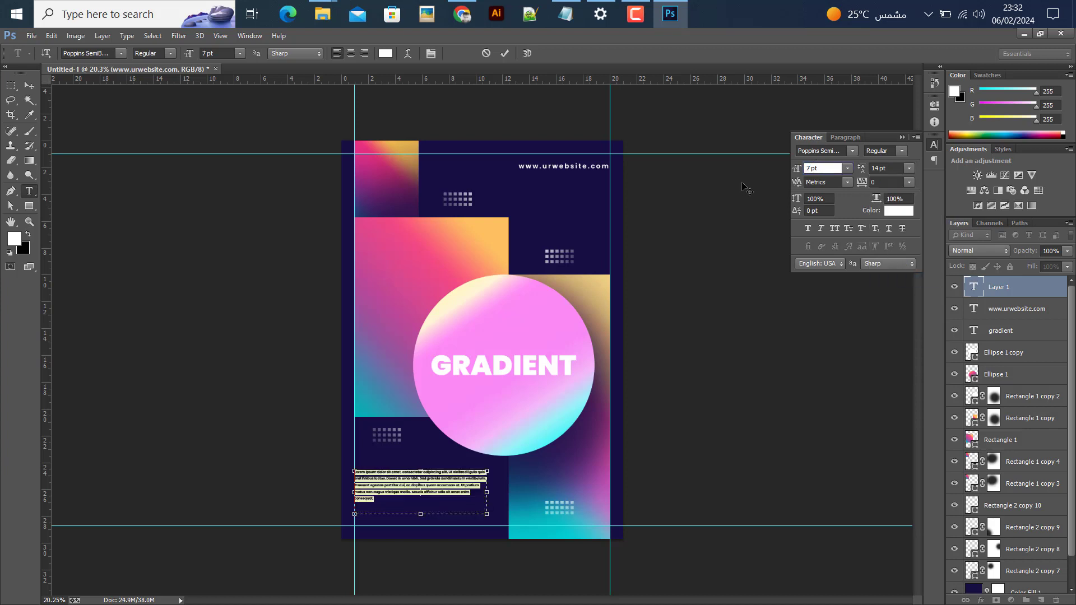
{"action": "key", "text": "ctrl+Return"}
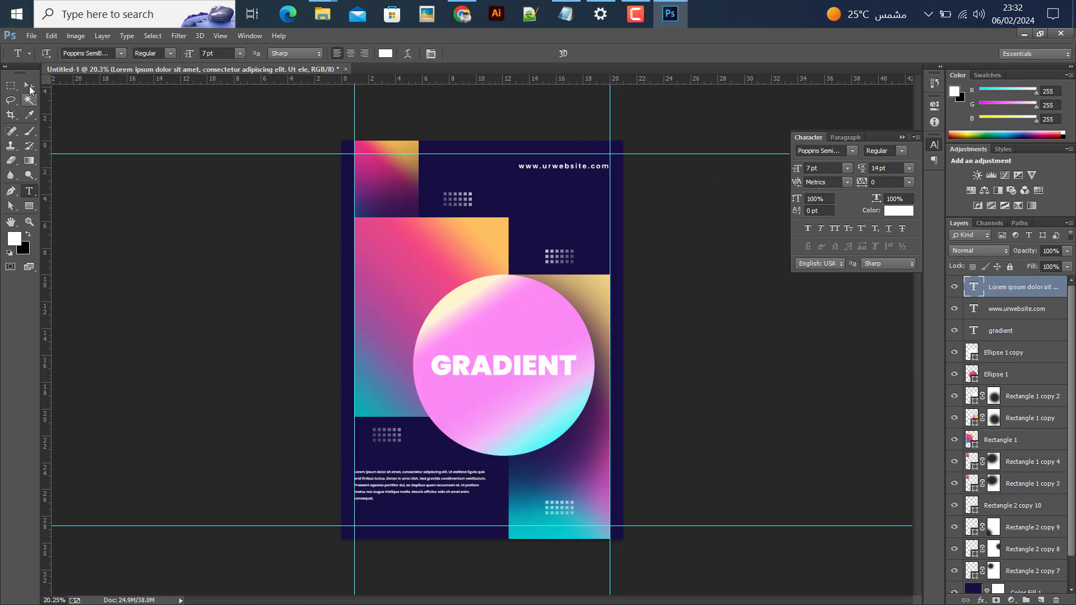
Move the Lorem ipsum paragraph down toward the bottom margin guide along the left guide, and hide the guides
{"action": "left_click", "coordinate": [29, 86]}
{"action": "left_click_drag", "start_coordinate": [442, 498], "coordinate": [443, 508]}
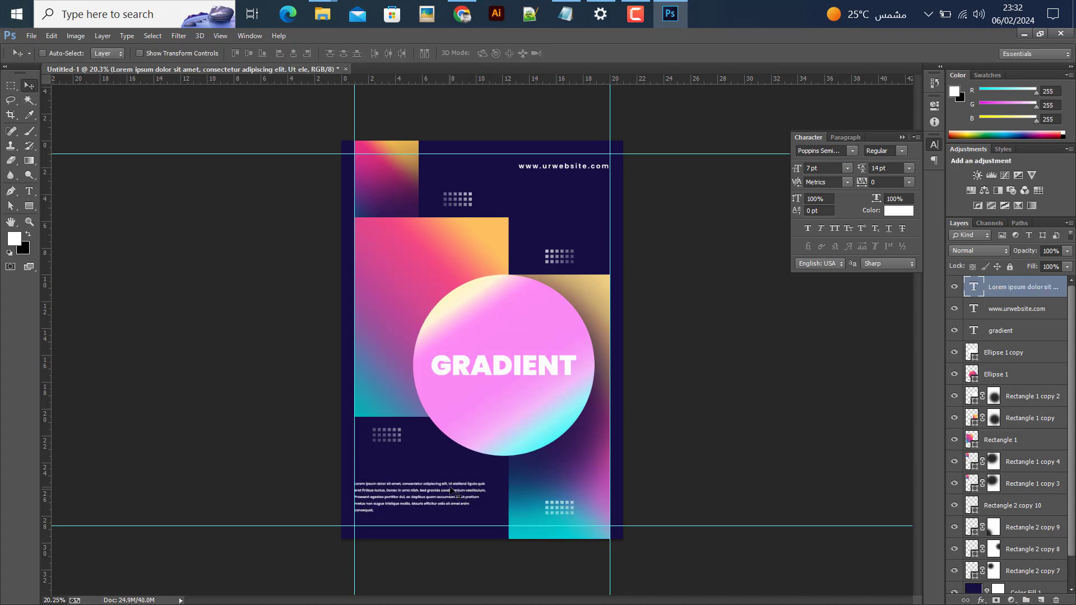
{"action": "key", "text": "ctrl+;"}
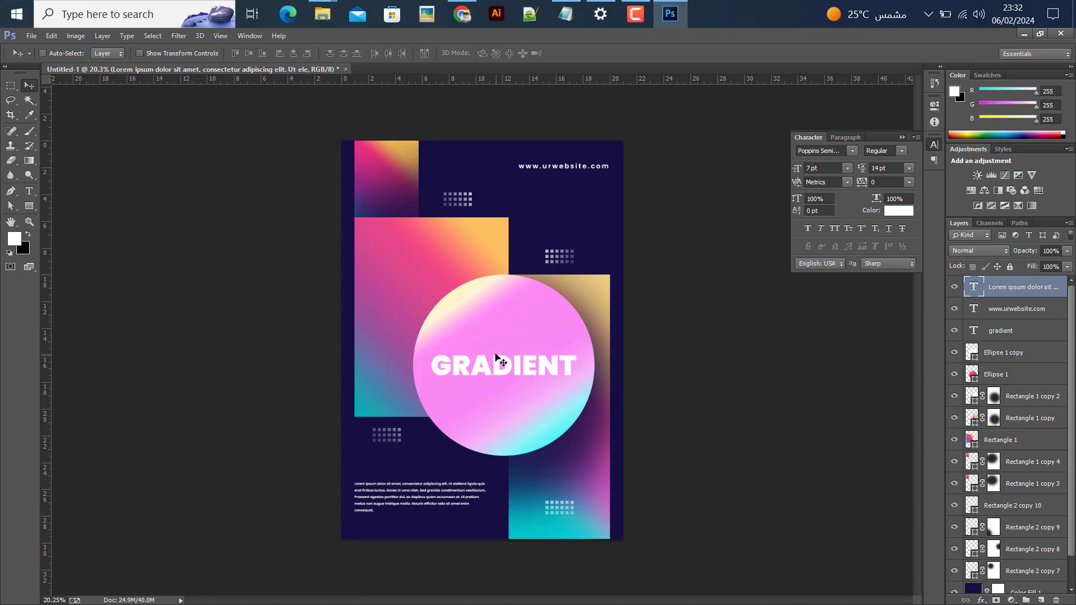
Check which circle the Ellipse 1 layer holds by toggling its visibility, and duplicate that layer
{"action": "scroll", "coordinate": [499, 452], "scroll_direction": "up", "scroll_amount": 1}
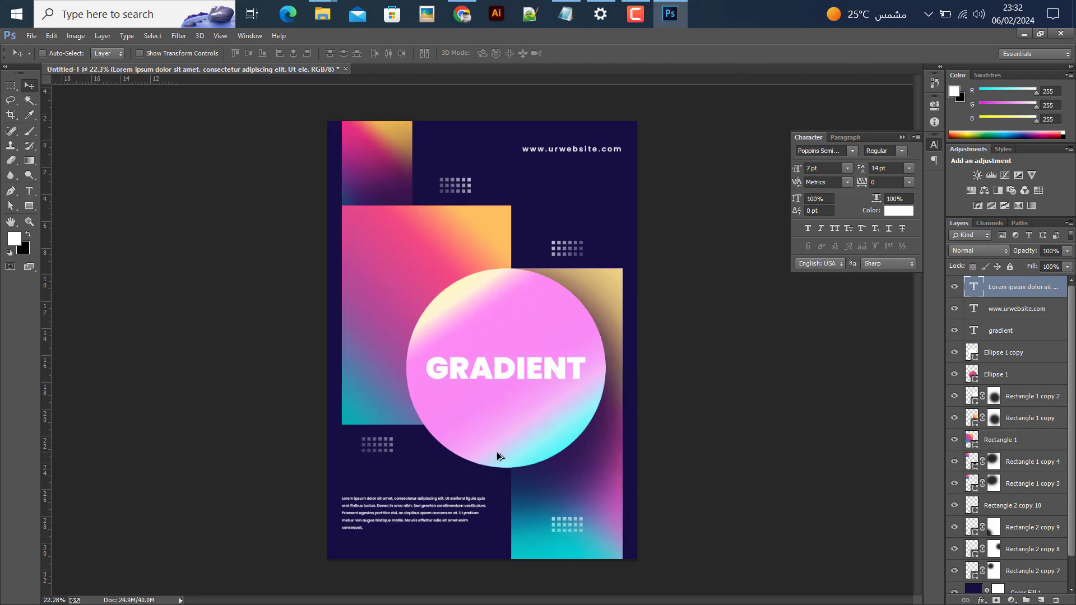
{"action": "scroll", "coordinate": [492, 426], "scroll_direction": "up", "scroll_amount": 1}
{"action": "left_click", "coordinate": [1037, 353]}
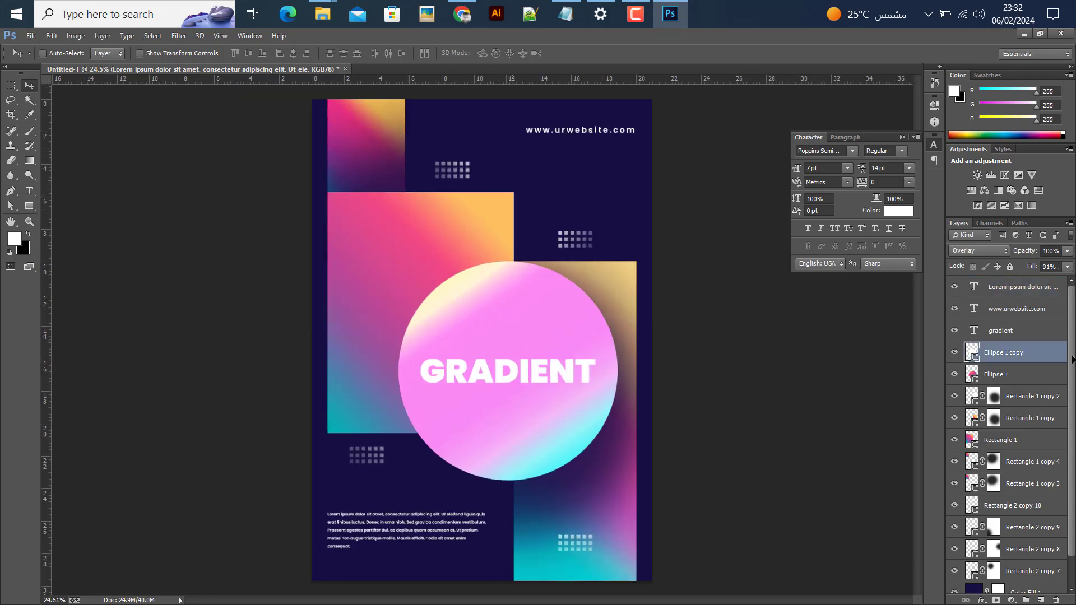
{"action": "left_click", "coordinate": [995, 375]}
{"action": "left_click", "coordinate": [954, 374]}
{"action": "left_click", "coordinate": [954, 375]}
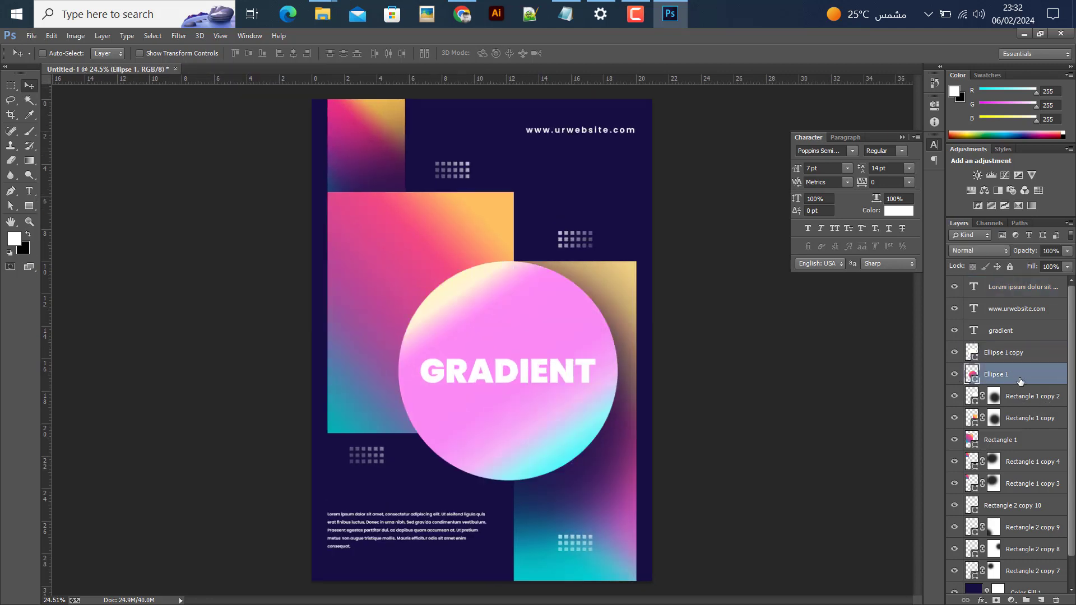
{"action": "left_click", "coordinate": [954, 375]}
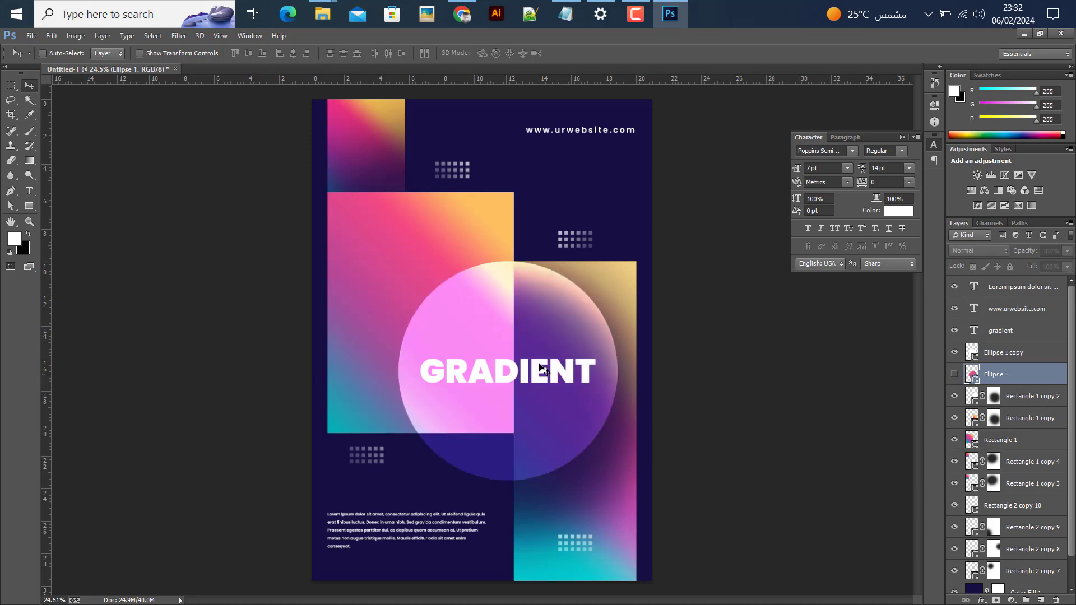
{"action": "left_click", "coordinate": [954, 376]}
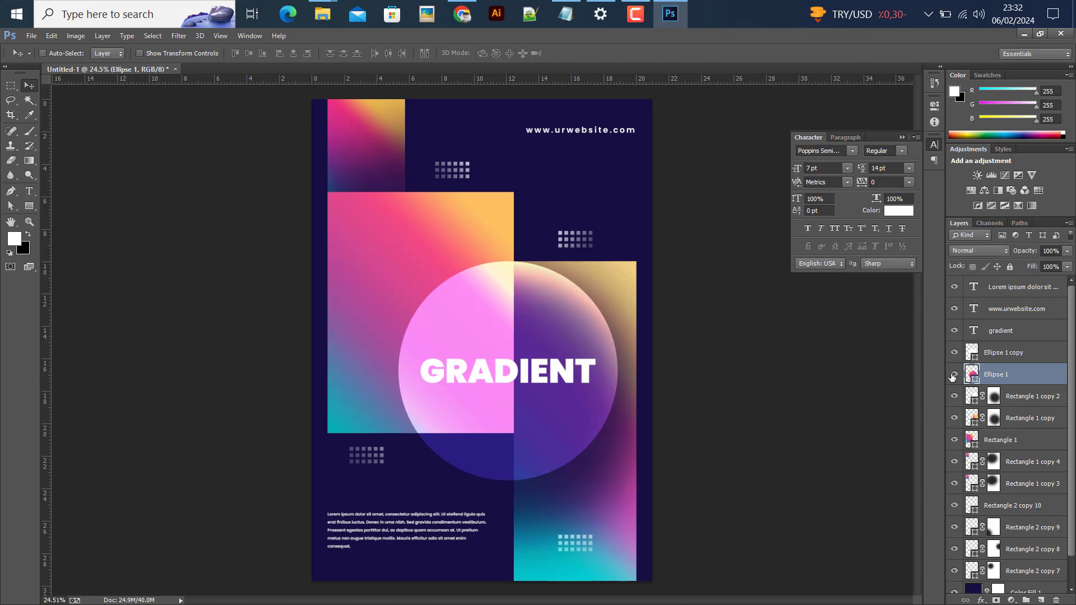
{"action": "right_click", "coordinate": [1007, 382]}
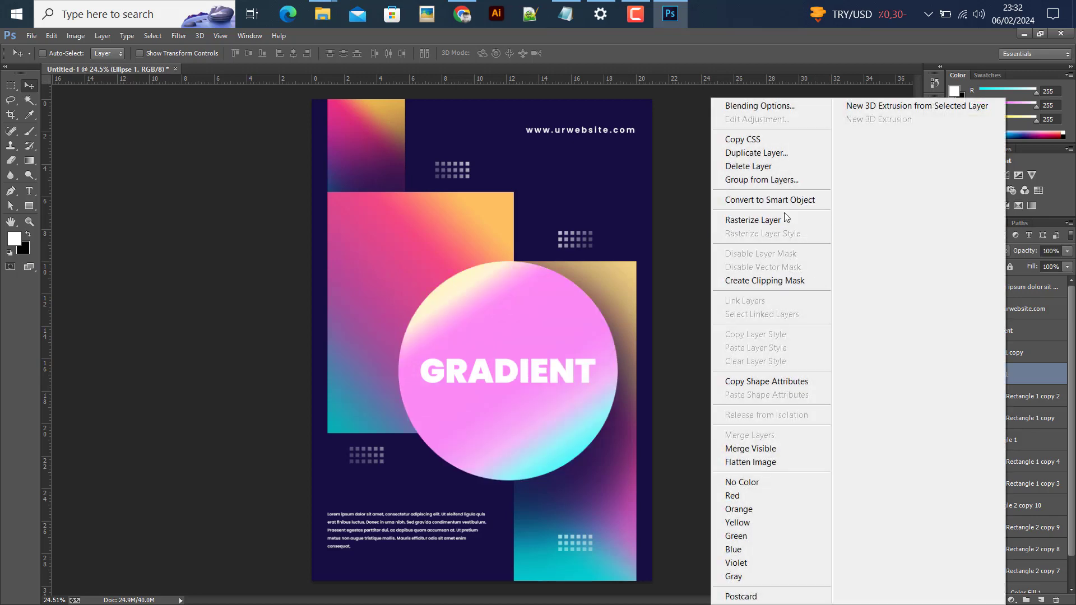
{"action": "left_click", "coordinate": [731, 149]}
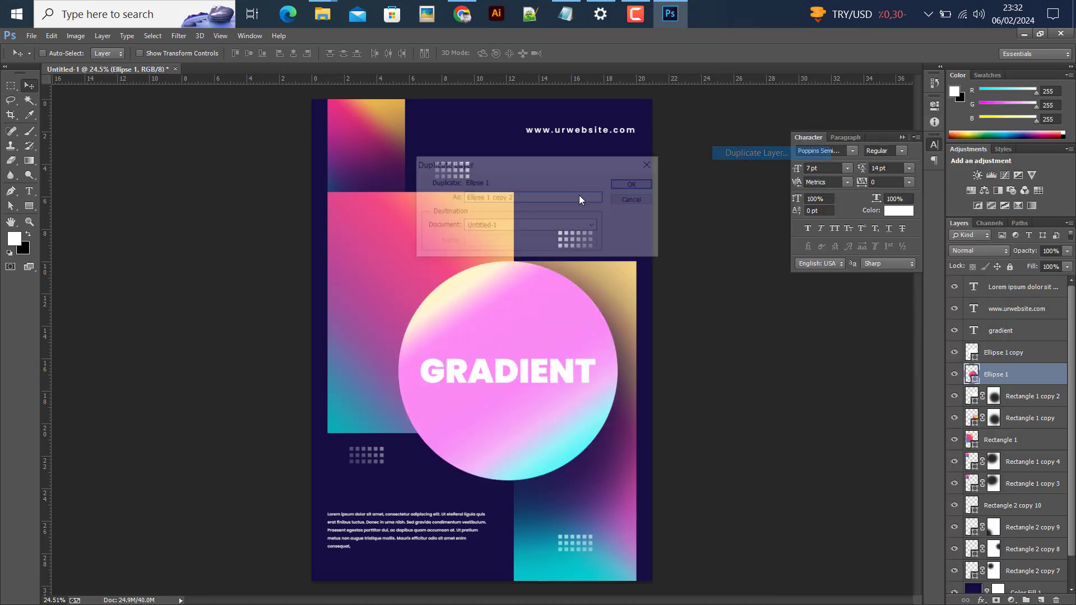
{"action": "left_click", "coordinate": [635, 183]}
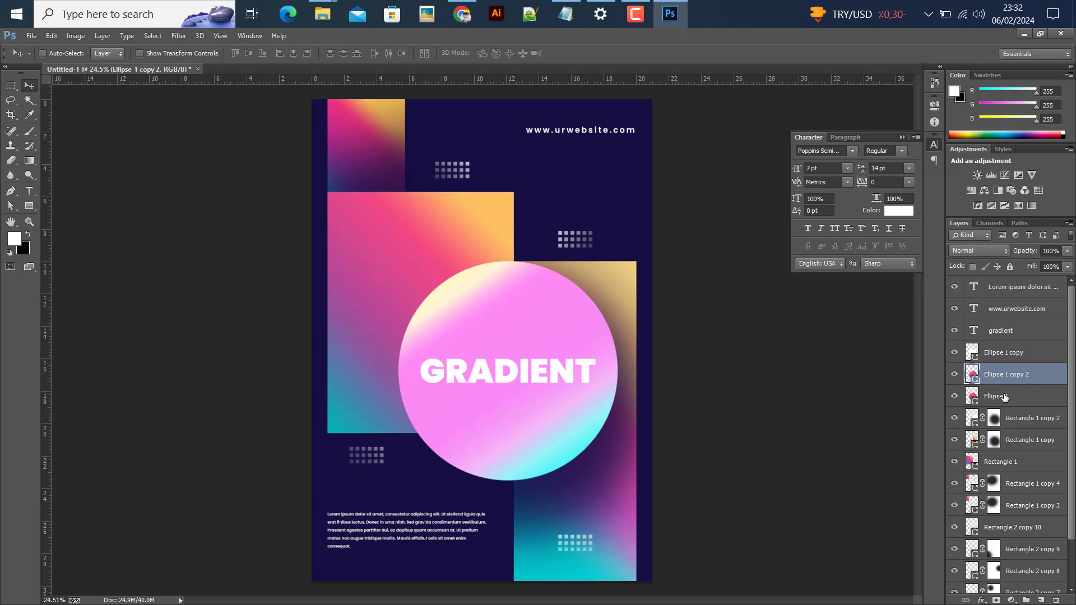
Enlarge the original Ellipse 1 about its center to form a ring around the circle, reaching the right rectangle's outer edge
{"action": "left_click", "coordinate": [1003, 397]}
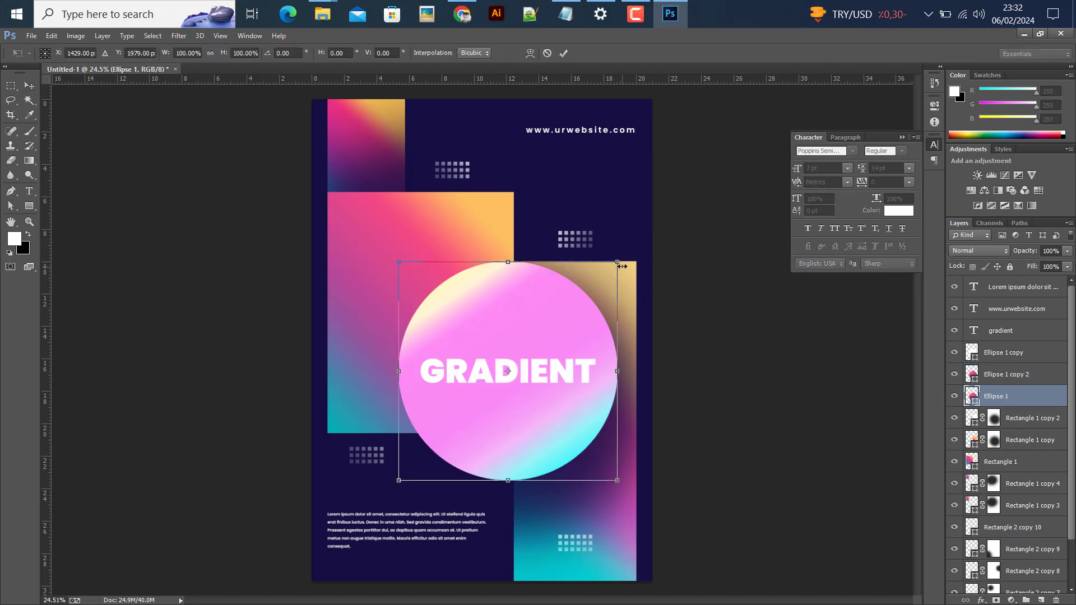
{"action": "left_click_drag", "start_coordinate": [618, 263], "coordinate": [645, 244]}
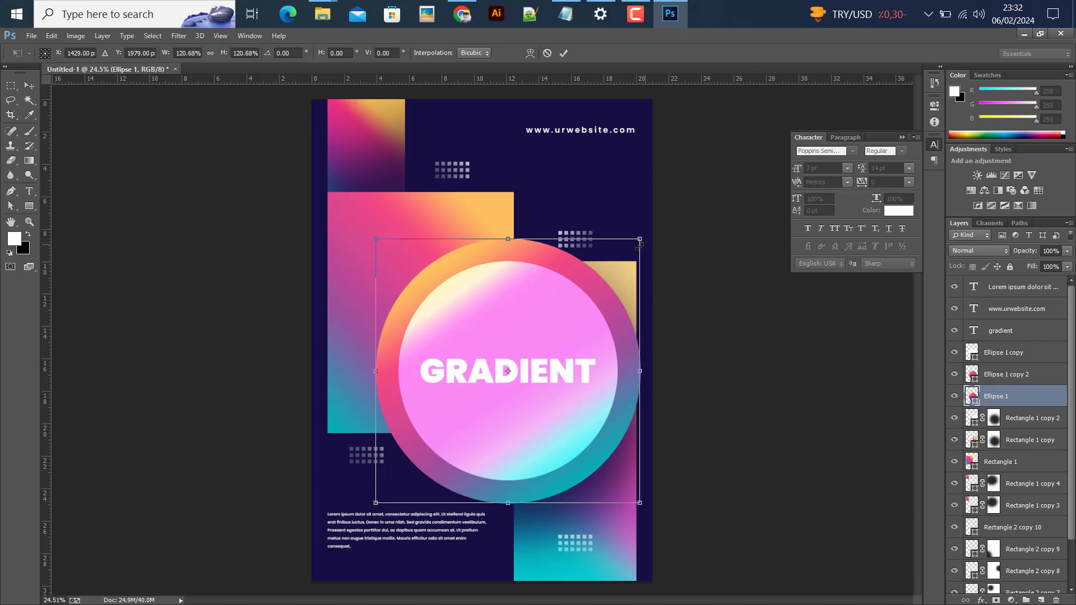
{"action": "left_click", "coordinate": [563, 52]}
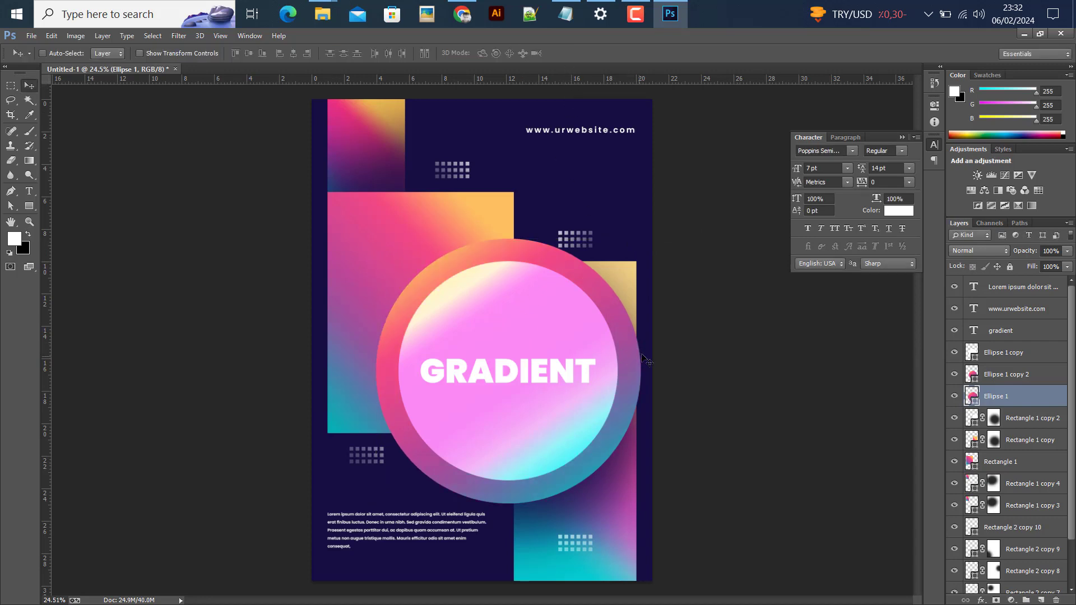
{"action": "key", "text": "ctrl+t"}
{"action": "left_click_drag", "start_coordinate": [643, 237], "coordinate": [638, 243]}
{"action": "key", "text": "Return"}
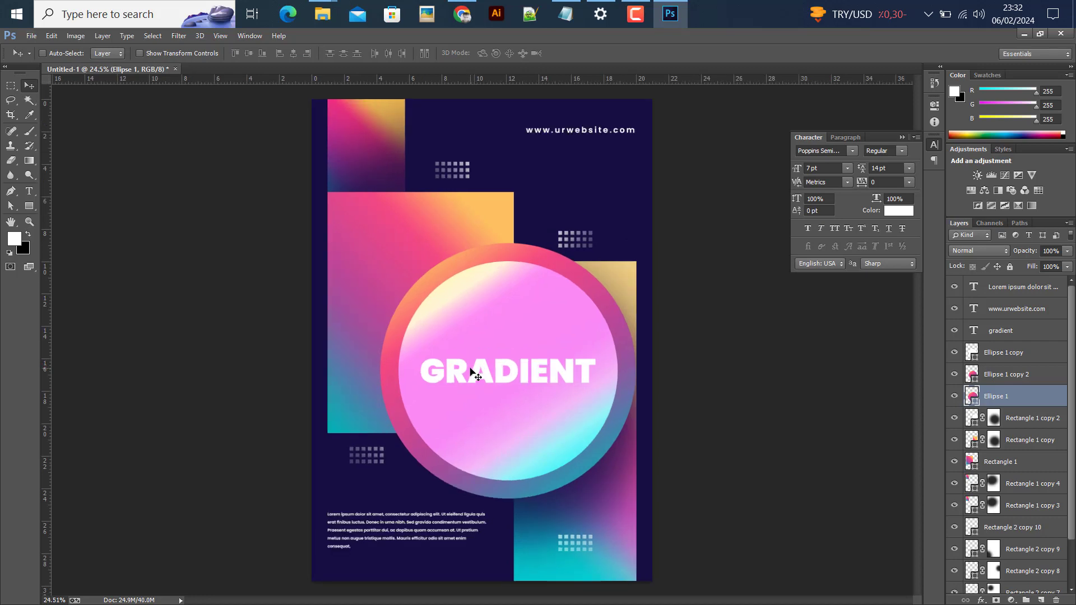
Add a layer mask to Ellipse 1 and fade the ring's lower-right part with a large soft dark brush
{"action": "left_click", "coordinate": [995, 600]}
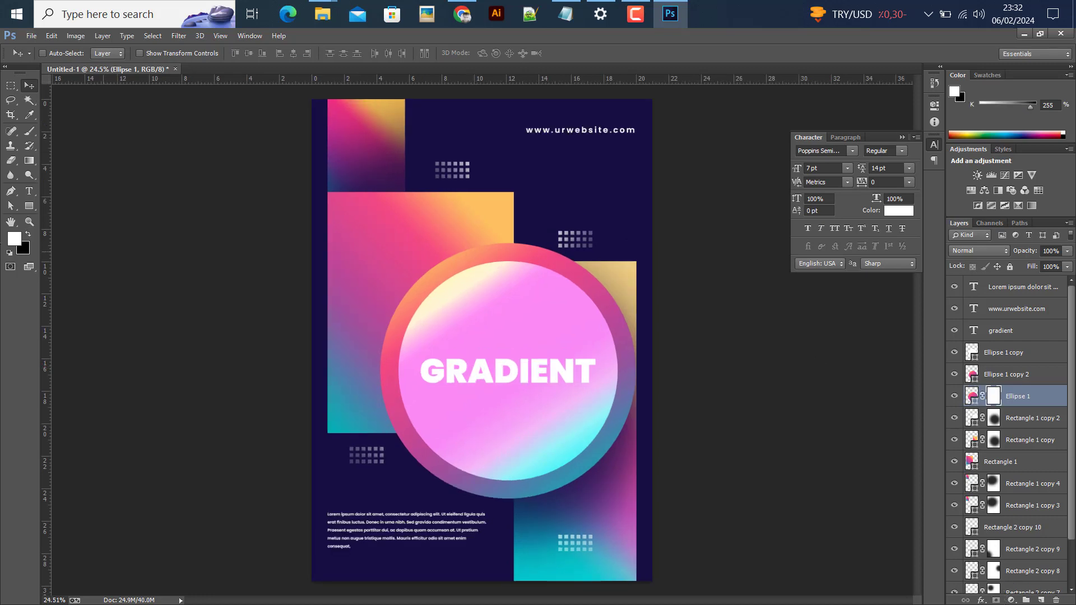
{"action": "key", "text": "x"}
{"action": "left_click", "coordinate": [31, 135]}
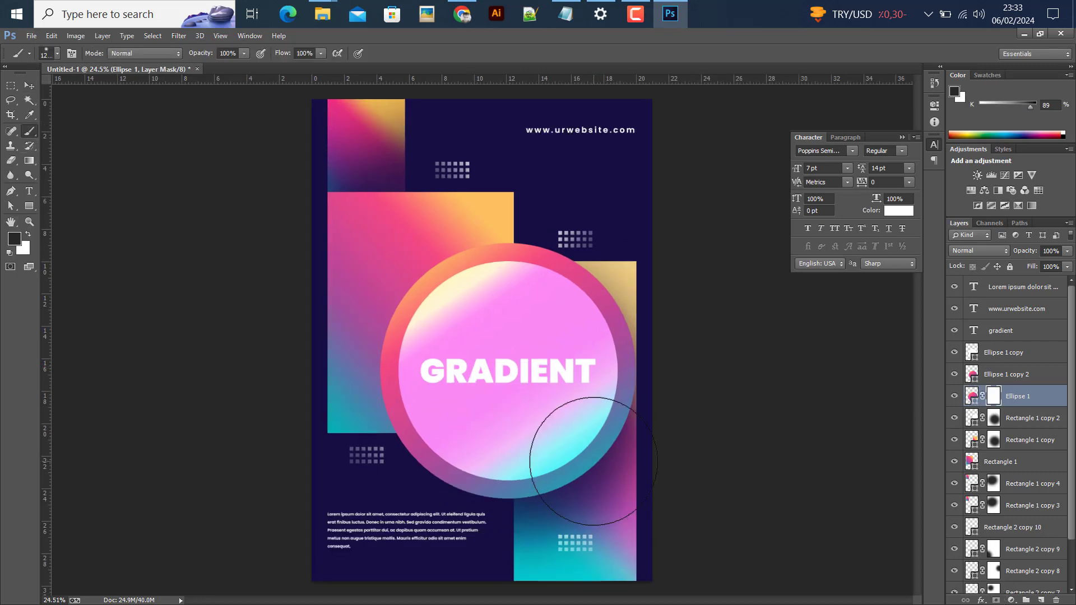
{"action": "mouse_move", "coordinate": [580, 458]}
{"action": "left_mouse_down"}
{"action": "mouse_move", "coordinate": [438, 393]}
{"action": "mouse_move", "coordinate": [555, 378]}
{"action": "mouse_move", "coordinate": [602, 413]}
{"action": "mouse_move", "coordinate": [562, 426]}
{"action": "mouse_move", "coordinate": [550, 412]}
{"action": "mouse_move", "coordinate": [439, 467]}
{"action": "mouse_move", "coordinate": [547, 464]}
{"action": "mouse_move", "coordinate": [603, 444]}
{"action": "mouse_move", "coordinate": [641, 420]}
{"action": "left_mouse_up"}
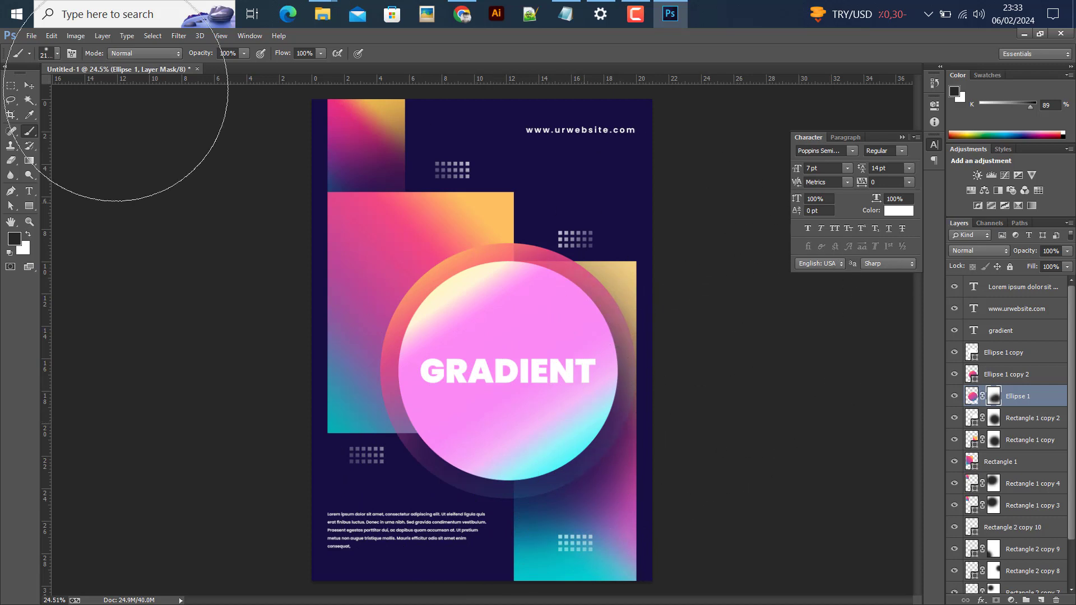
Duplicate the masked Ellipse 1 by moving a copy upward to the top of the poster
{"action": "left_click", "coordinate": [28, 86]}
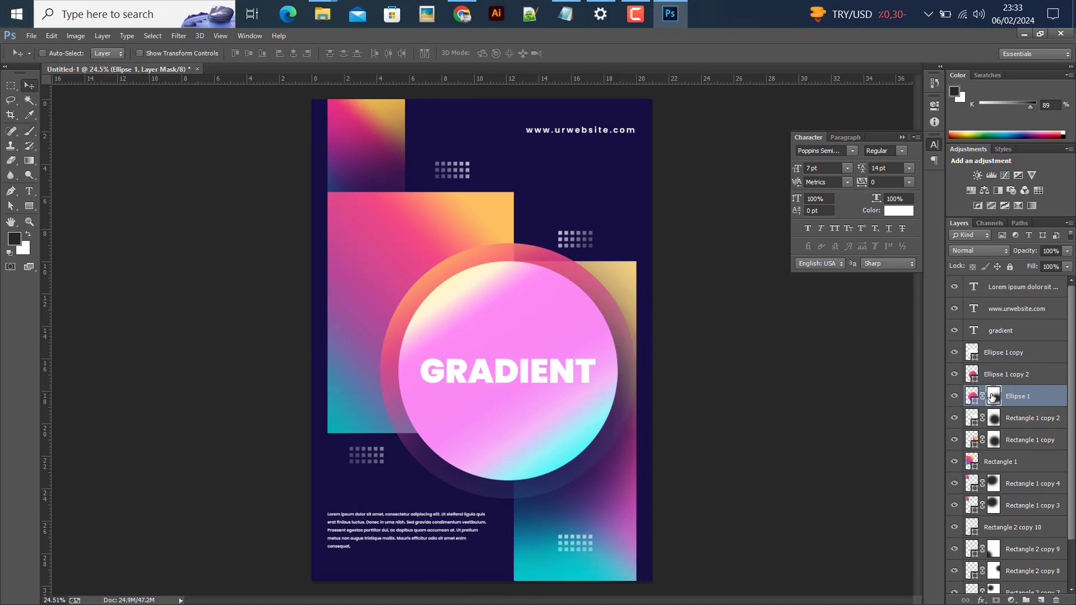
{"action": "left_click_drag", "start_coordinate": [516, 342], "coordinate": [504, 186]}
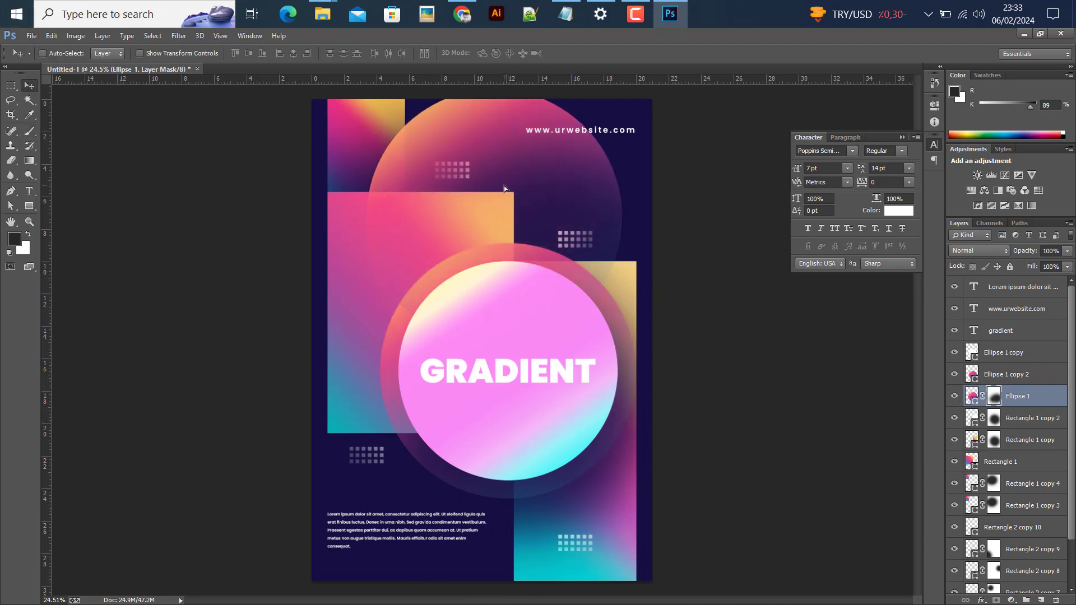
{"action": "key", "text": "x"}
Scale the ellipse copy to about 36%, rotate it about 26°, and place it above the upper-right dot grid, below the website text
{"action": "key", "text": "ctrl+t"}
{"action": "key", "text": "ctrl+minus"}
{"action": "key", "text": "ctrl+minus"}
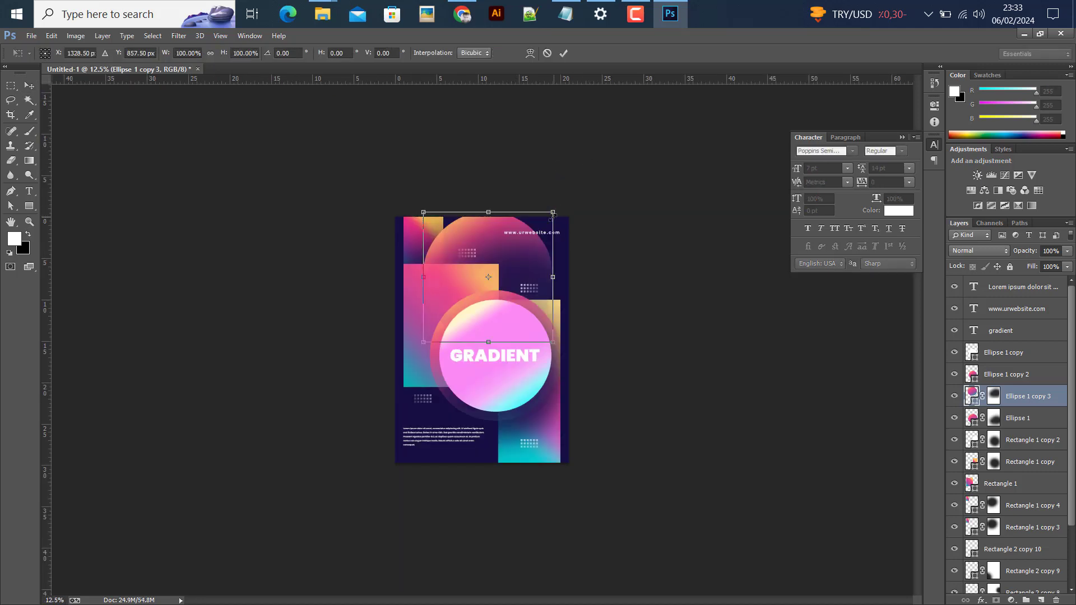
{"action": "left_click_drag", "start_coordinate": [552, 212], "coordinate": [548, 270]}
{"action": "key", "text": "ctrl+0"}
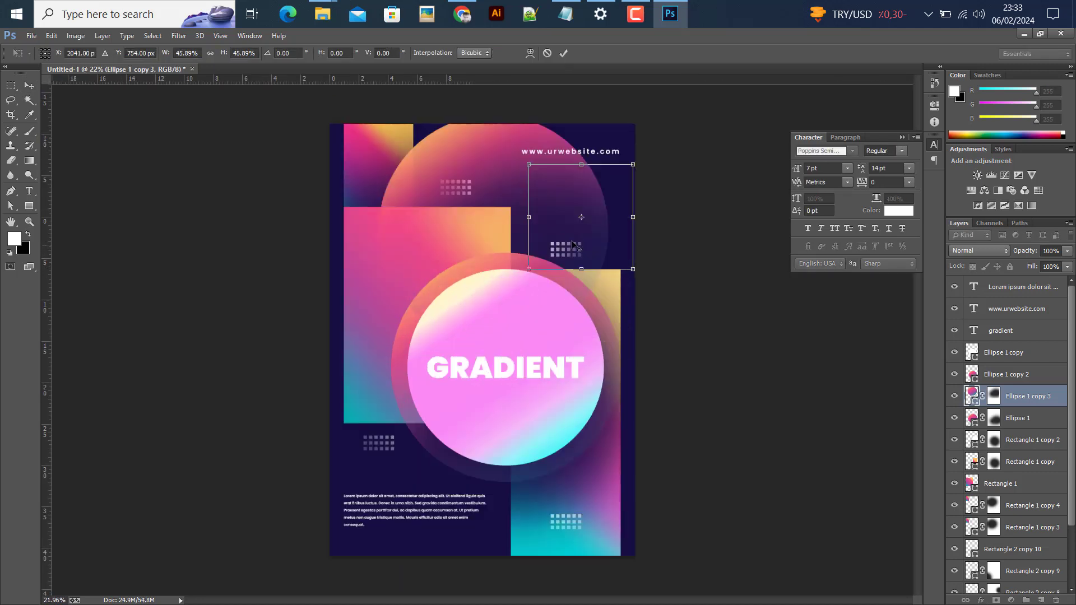
{"action": "left_click_drag", "start_coordinate": [633, 164], "coordinate": [568, 214]}
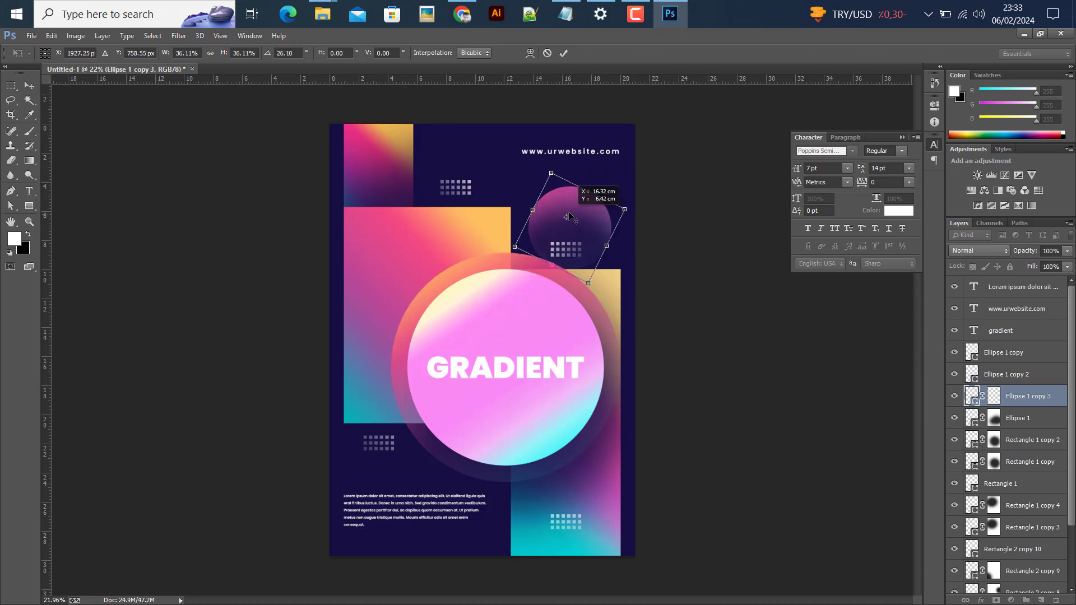
{"action": "left_click", "coordinate": [565, 50]}
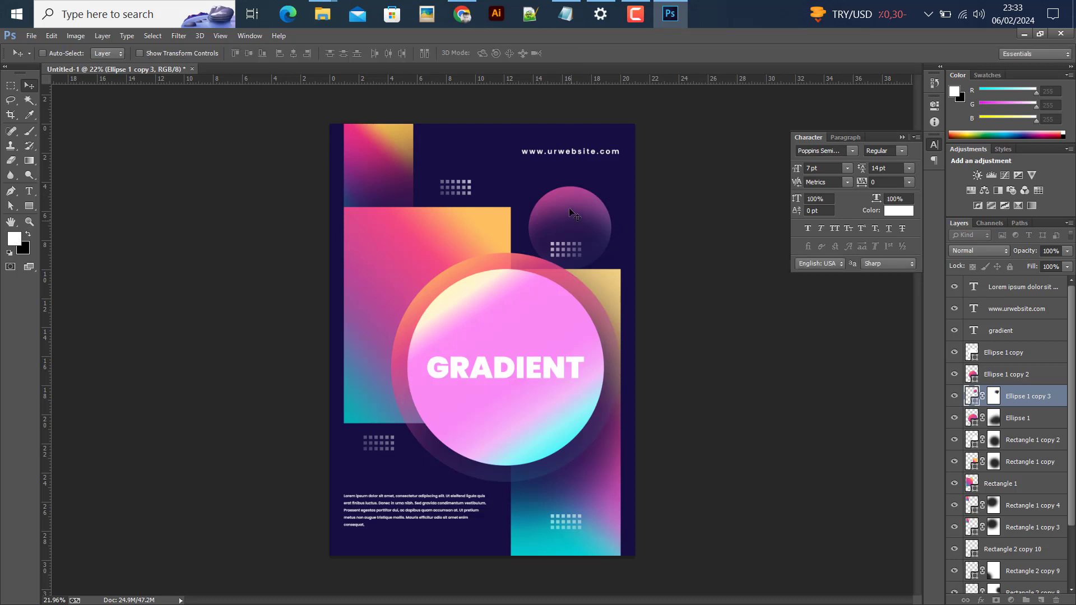
Scale the small faded circle above the upper-right dot grid about its center to about 46%, roughly 2.6 cm wide
{"action": "key", "text": "ctrl+t"}
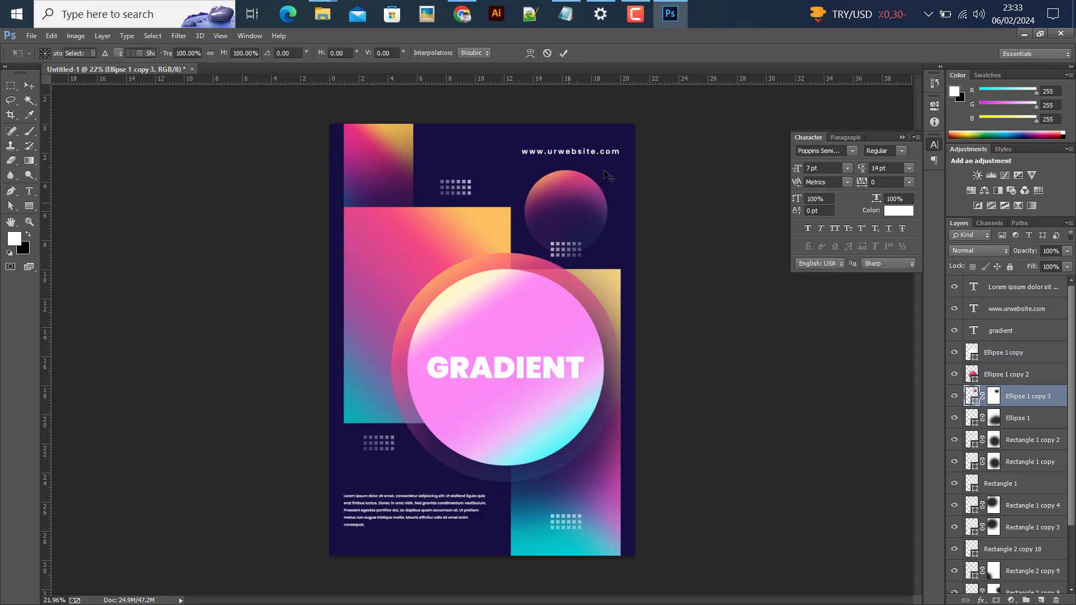
{"action": "left_click_drag", "start_coordinate": [601, 183], "coordinate": [584, 194]}
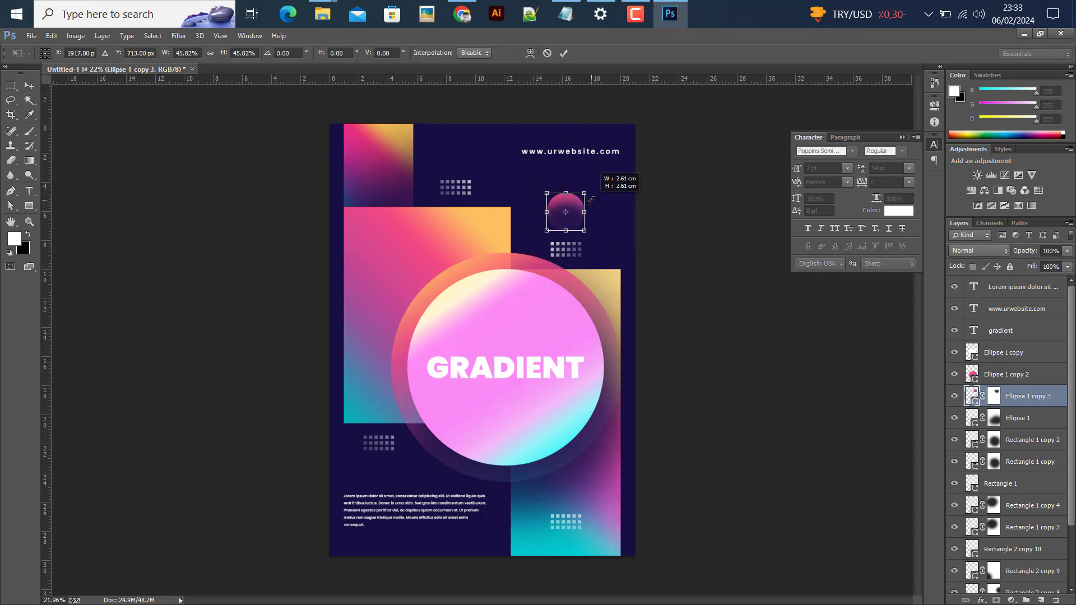
{"action": "left_click", "coordinate": [564, 54]}
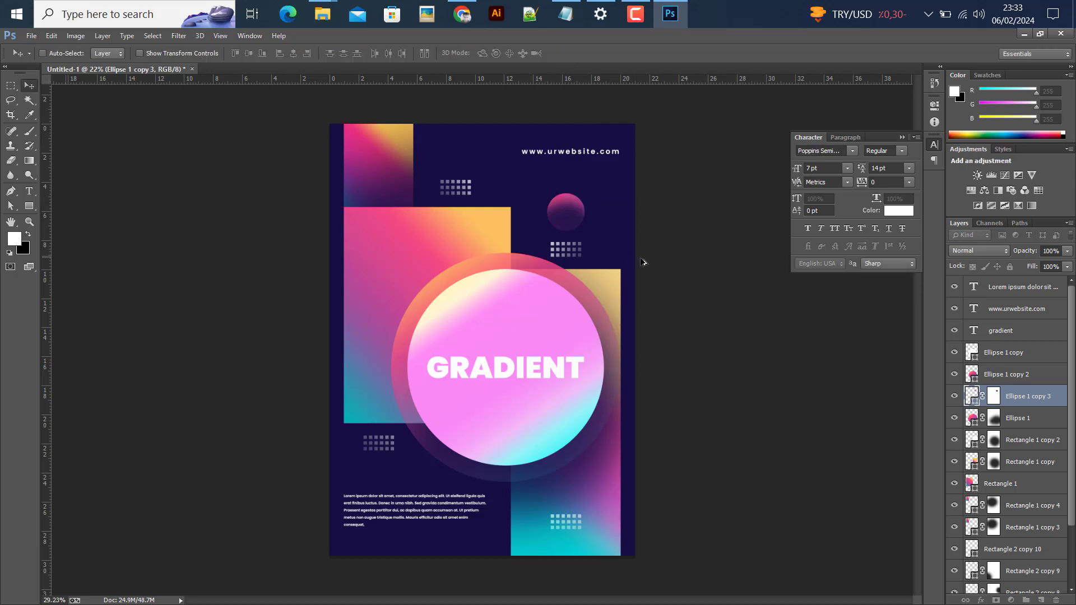
Duplicate the small faded circle to the area above the paragraph text and delete the dot grid it overlaps
{"action": "scroll", "coordinate": [548, 171], "scroll_direction": "up", "scroll_amount": 2}
{"action": "left_click_drag", "start_coordinate": [548, 171], "coordinate": [357, 506]}
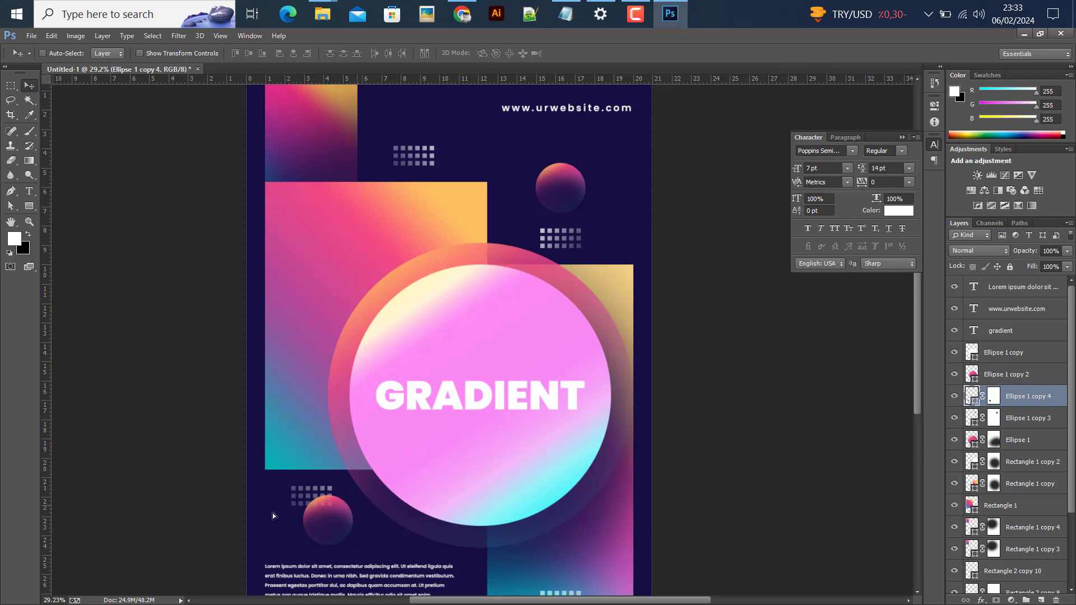
{"action": "scroll", "coordinate": [308, 485], "scroll_direction": "up", "scroll_amount": 5}
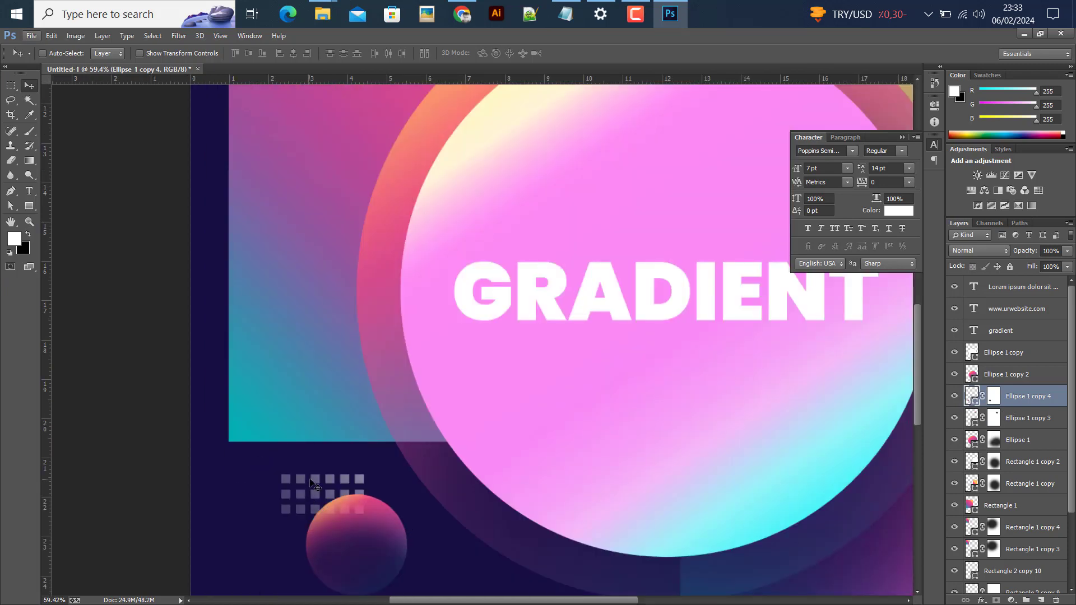
{"action": "left_click", "coordinate": [318, 480], "text": "ctrl"}
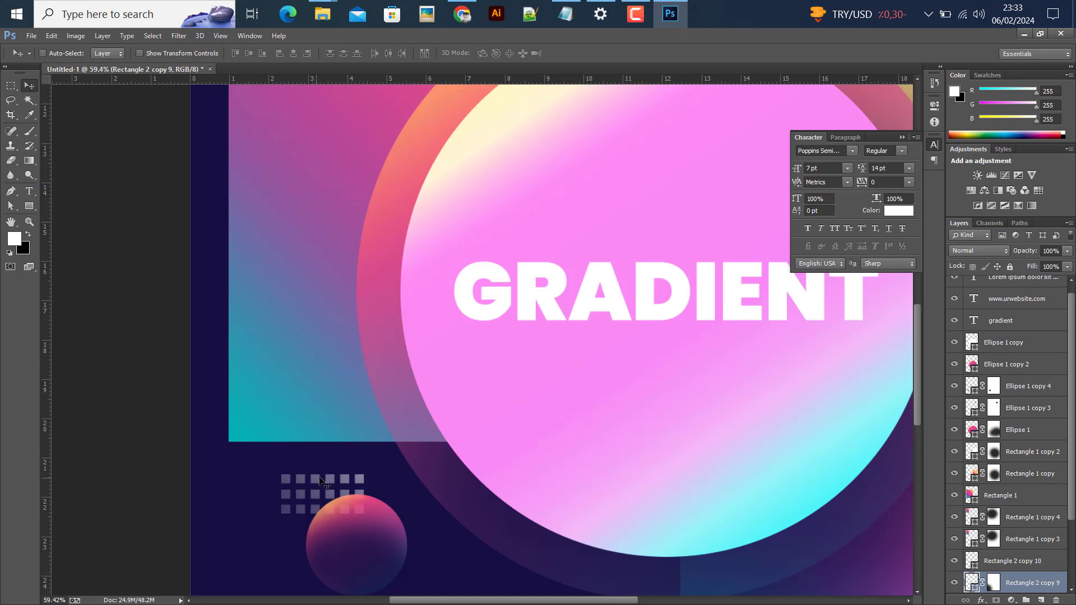
{"action": "key", "text": "Delete"}
{"action": "scroll", "coordinate": [348, 510], "scroll_direction": "down", "scroll_amount": 4}
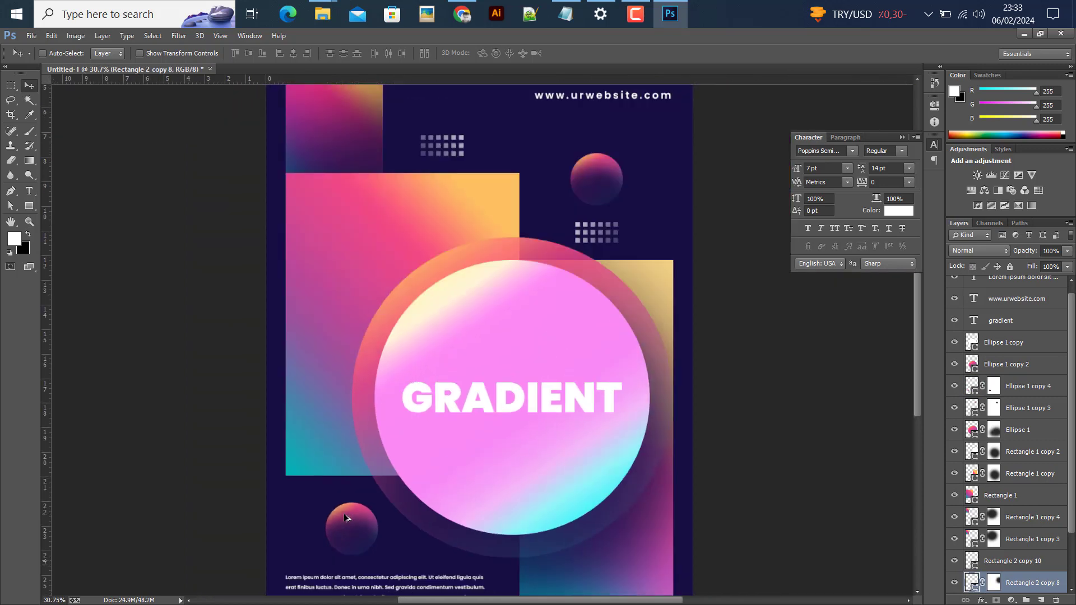
Shift the lower-left circle copy slightly up and left, and delete its layer mask
{"action": "left_click", "coordinate": [349, 513], "text": "ctrl"}
{"action": "left_click_drag", "start_coordinate": [348, 513], "coordinate": [343, 511]}
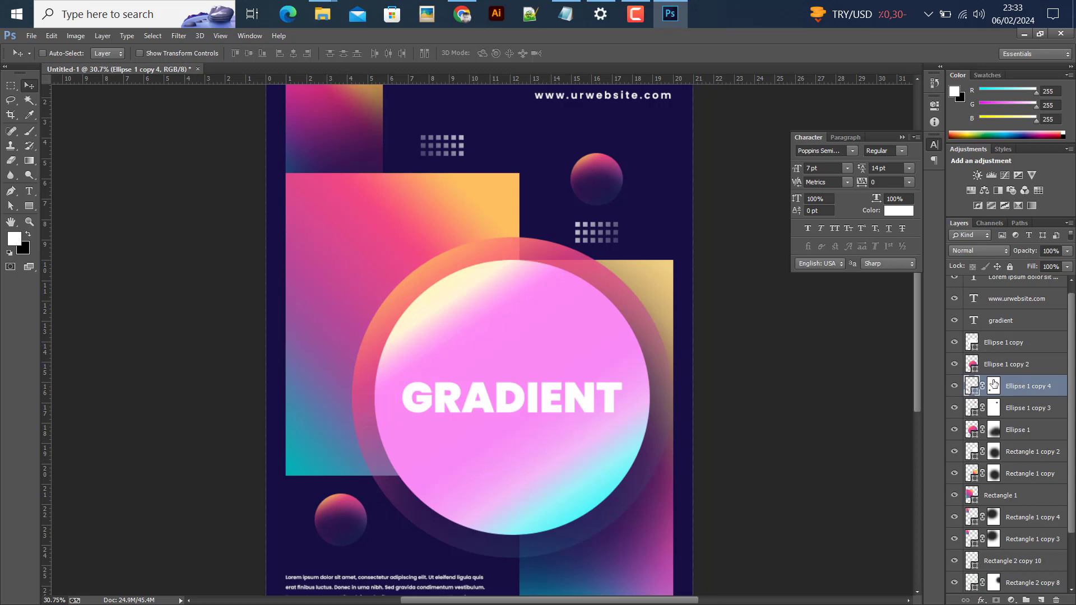
{"action": "left_click_drag", "start_coordinate": [993, 386], "coordinate": [1057, 599]}
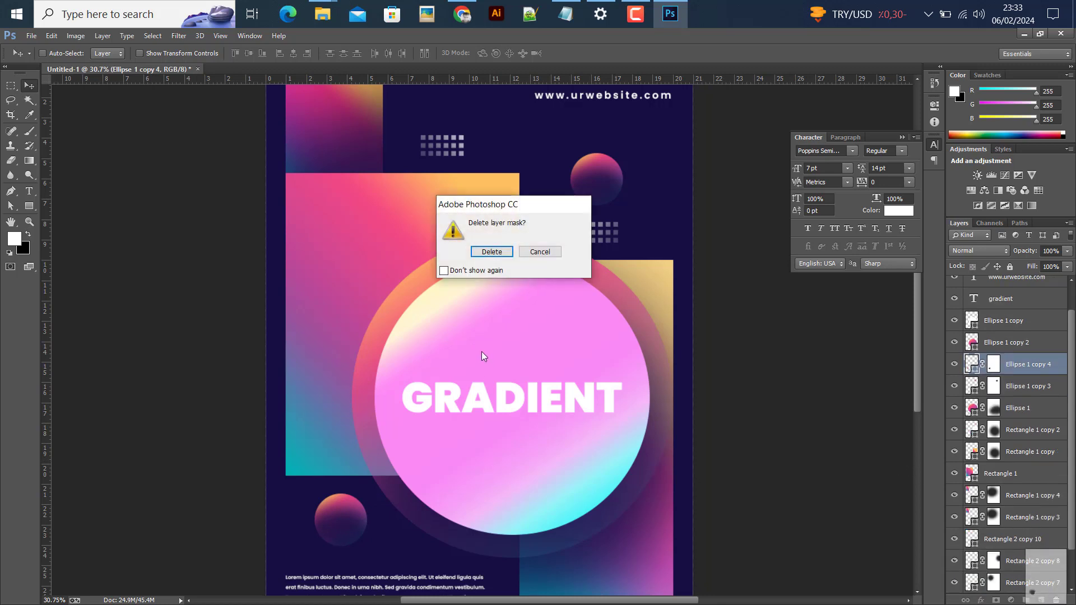
{"action": "left_click", "coordinate": [491, 258]}
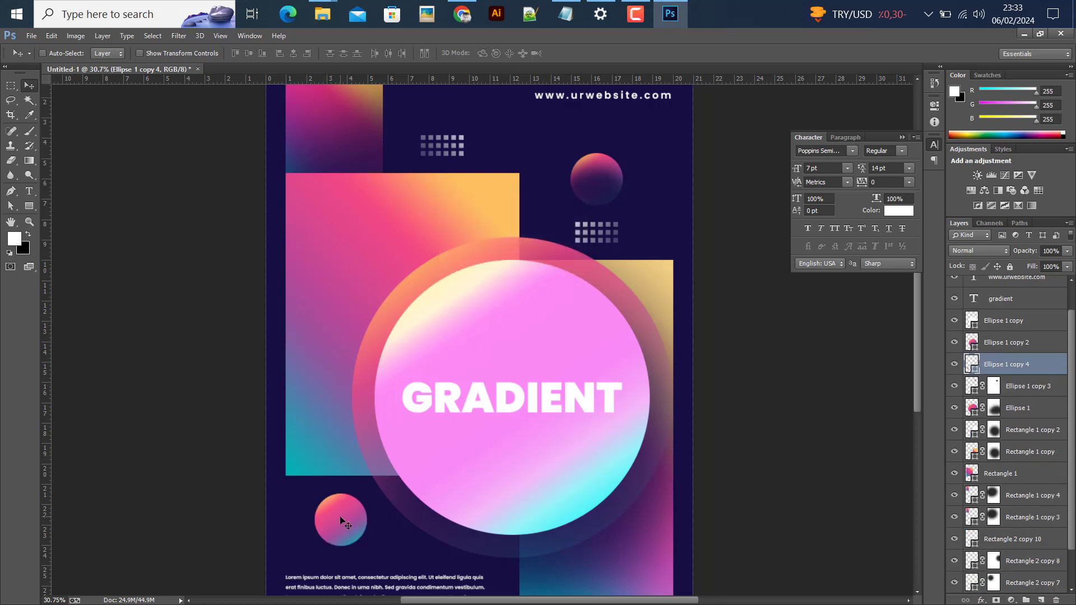
{"action": "left_click_drag", "start_coordinate": [337, 515], "coordinate": [338, 515]}
{"action": "key", "text": "ctrl+0"}
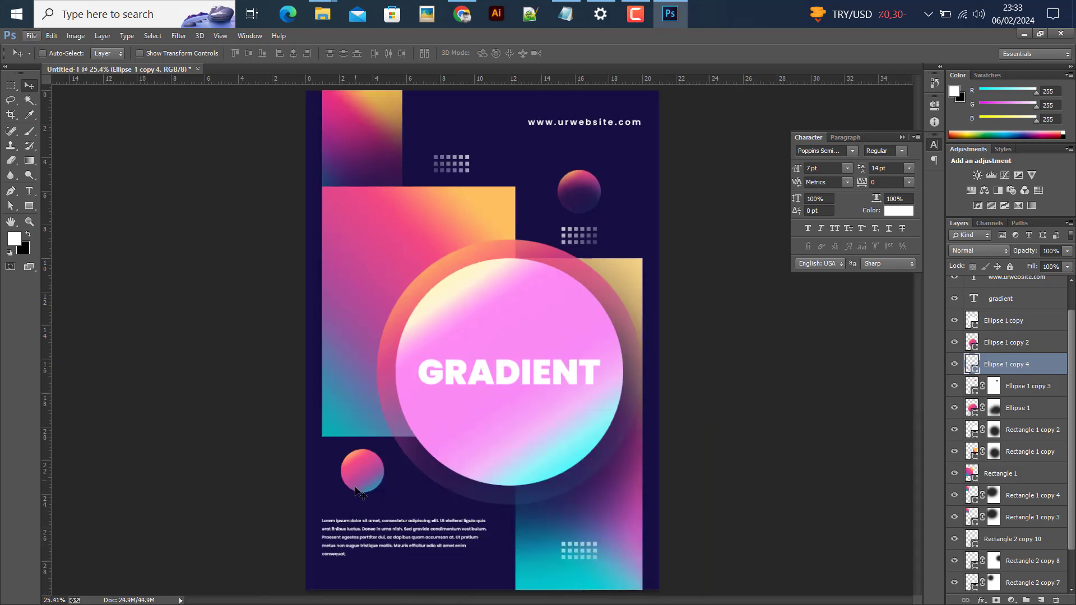
Duplicate the unmasked Ellipse 1 copy 4 in place and fill the duplicate with solid white
{"action": "left_click_drag", "start_coordinate": [358, 480], "coordinate": [358, 480]}
{"action": "key", "text": "ctrl+j"}
{"action": "left_click", "coordinate": [29, 206]}
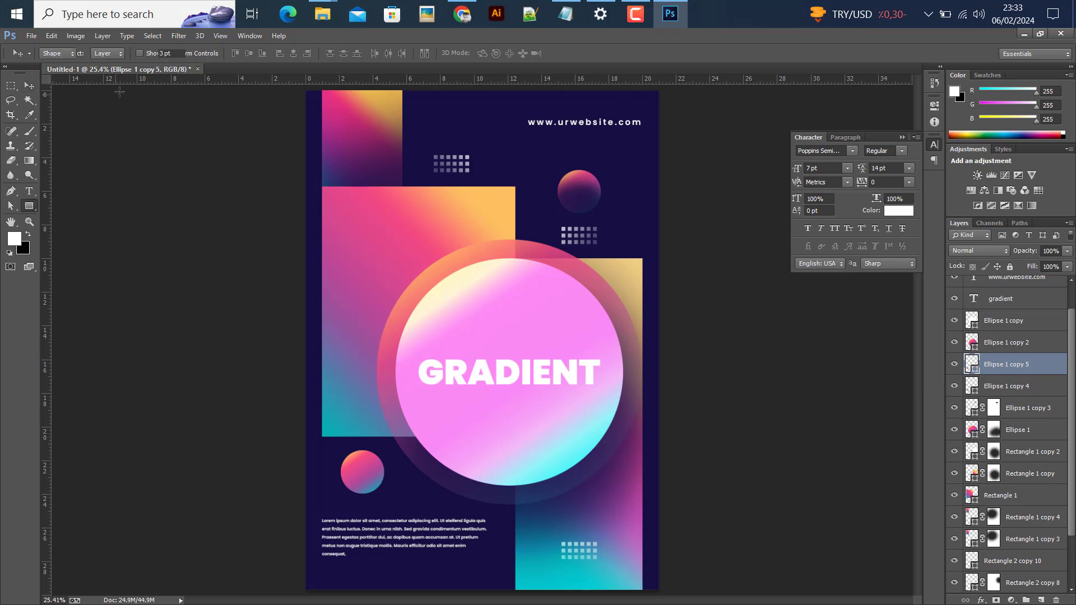
{"action": "left_click", "coordinate": [103, 53]}
{"action": "left_click", "coordinate": [76, 75]}
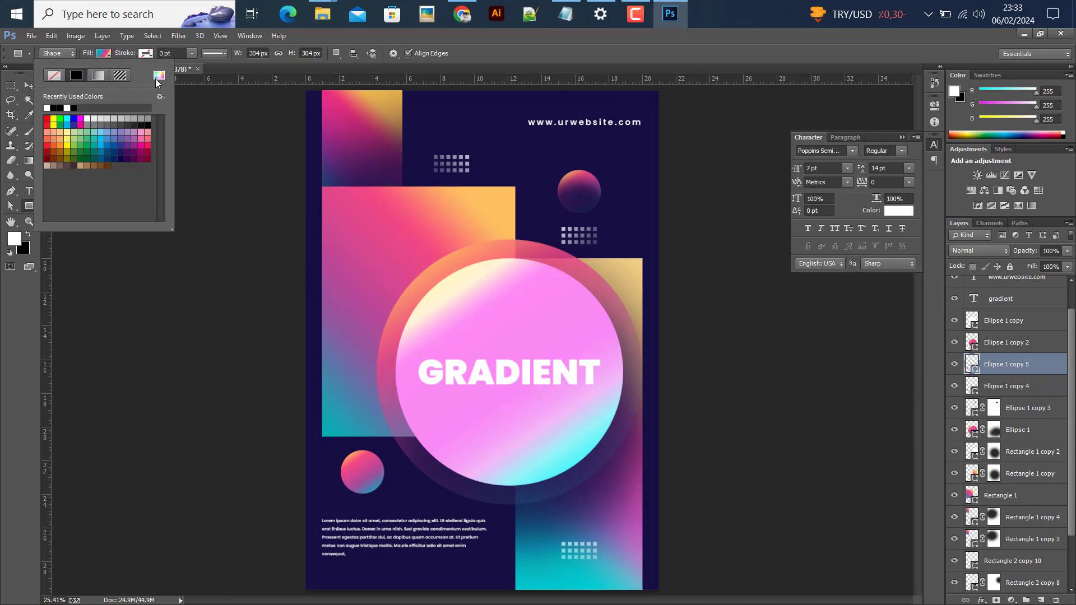
{"action": "left_click", "coordinate": [157, 78]}
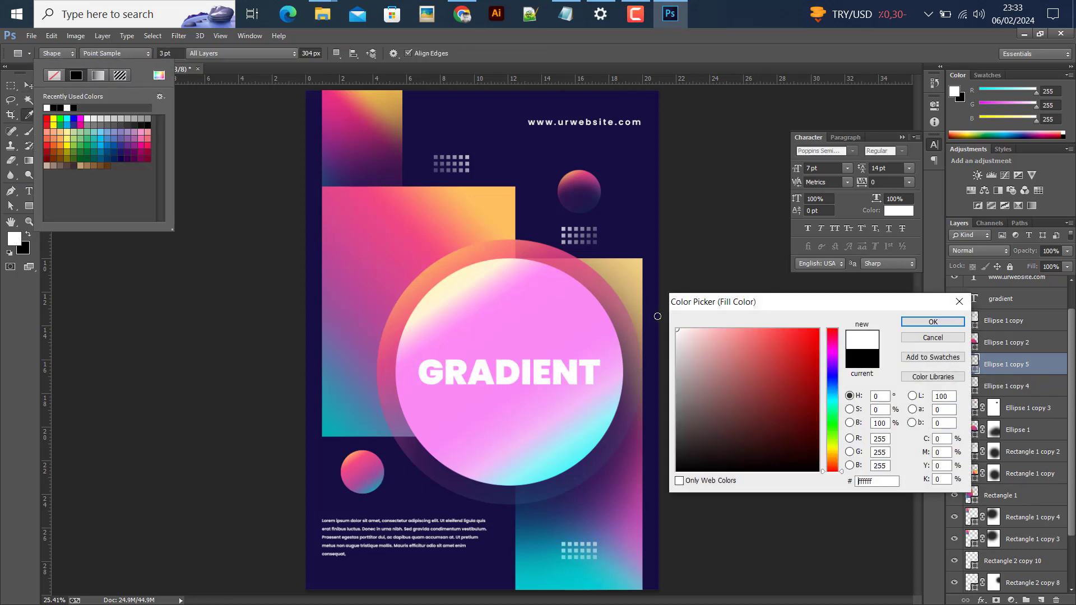
{"action": "type", "text": "000000"}
{"action": "left_click", "coordinate": [947, 322]}
Set the blend mode of the white-filled Ellipse 1 copy 5 to Overlay
{"action": "left_click", "coordinate": [966, 251]}
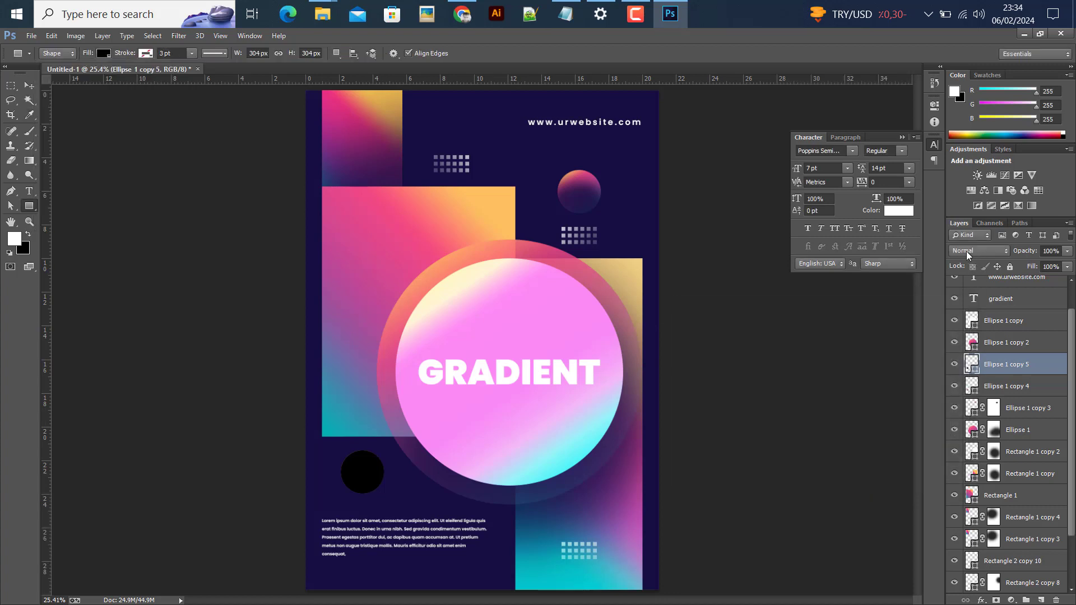
{"action": "left_click", "coordinate": [966, 251]}
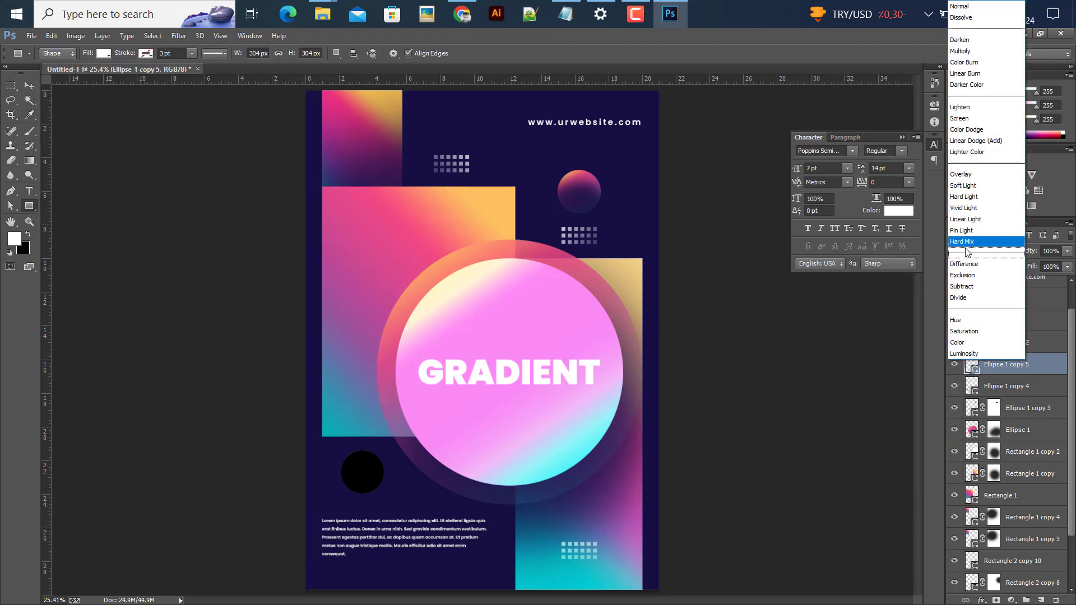
{"action": "left_click", "coordinate": [960, 175]}
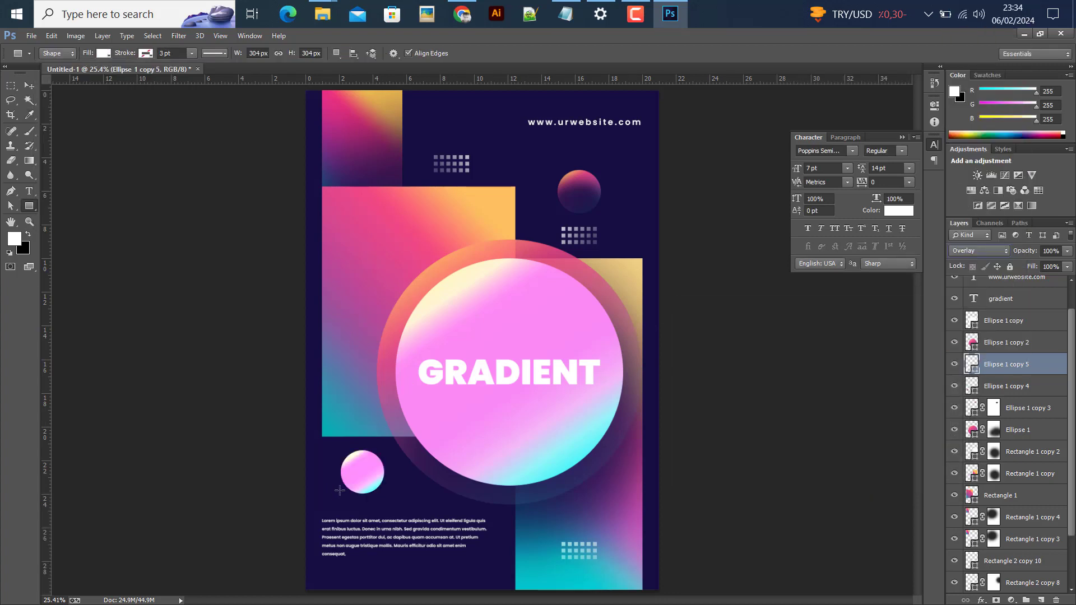
Group the two lower-left circle layers and place copies of the group over the large ring's lower-right edge and top edge
{"action": "left_click", "coordinate": [31, 86]}
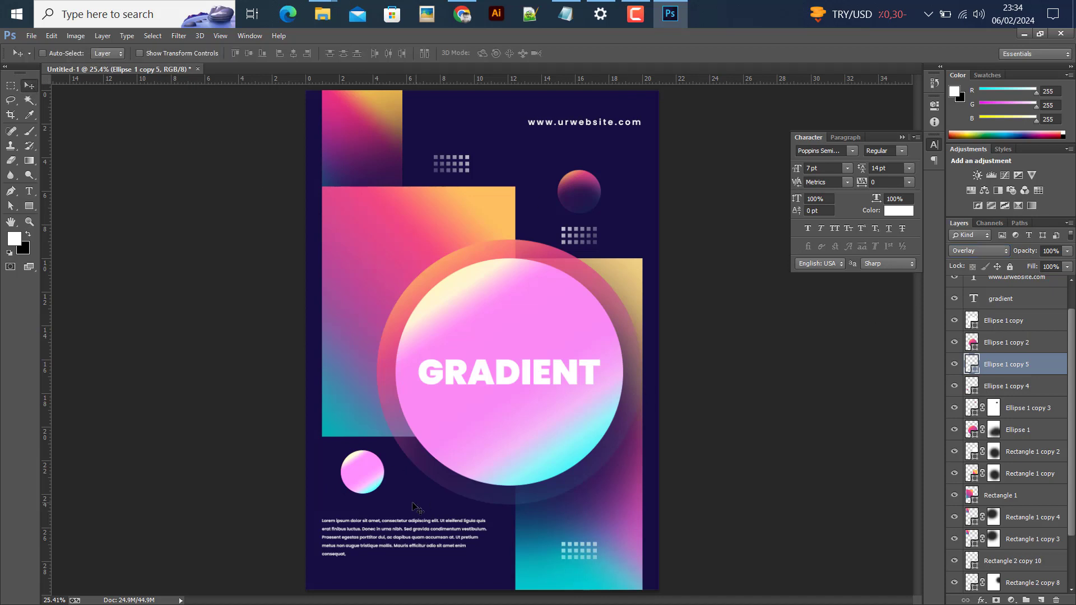
{"action": "left_click", "coordinate": [1022, 387], "text": "shift"}
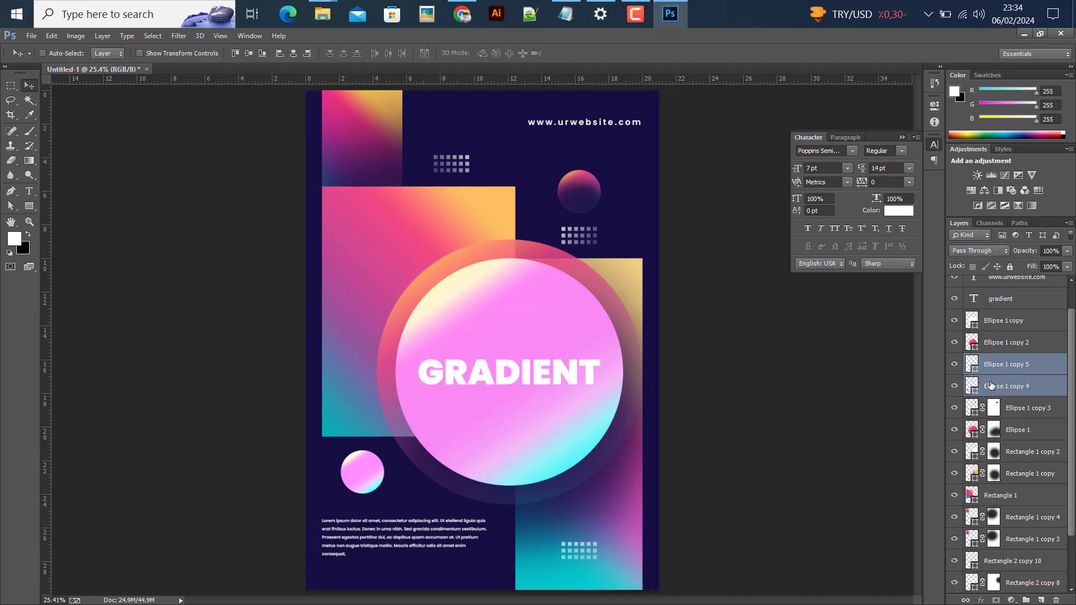
{"action": "key", "text": "ctrl+g"}
{"action": "left_click_drag", "start_coordinate": [355, 483], "coordinate": [556, 455]}
{"action": "scroll", "coordinate": [966, 368], "scroll_direction": "up", "scroll_amount": 2}
{"action": "scroll", "coordinate": [499, 286], "scroll_direction": "down", "scroll_amount": 2}
{"action": "scroll", "coordinate": [556, 455], "scroll_direction": "up", "scroll_amount": 3}
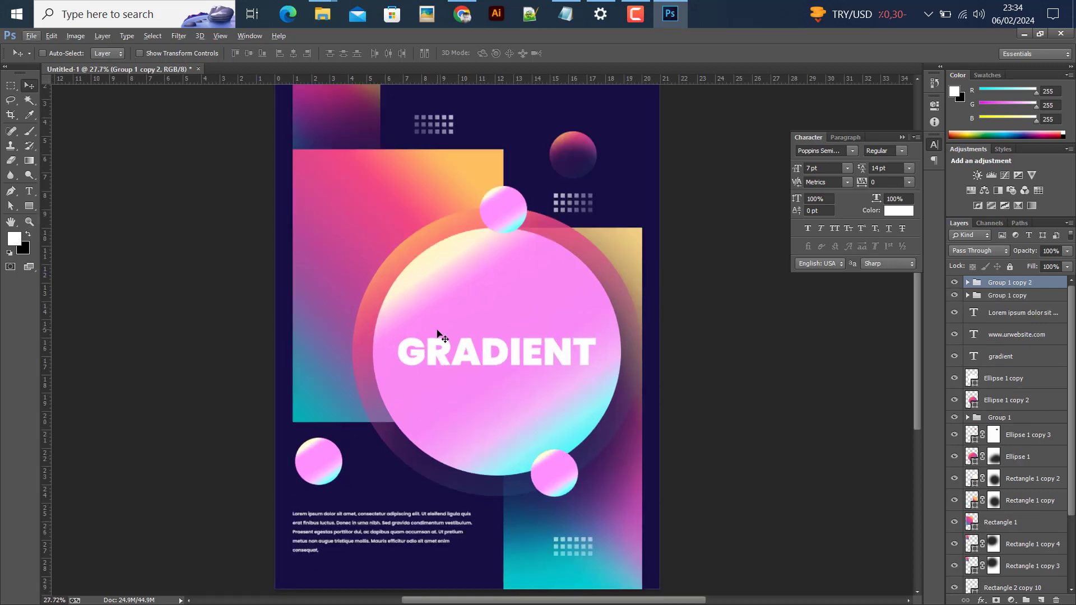
{"action": "scroll", "coordinate": [438, 331], "scroll_direction": "down", "scroll_amount": 1}
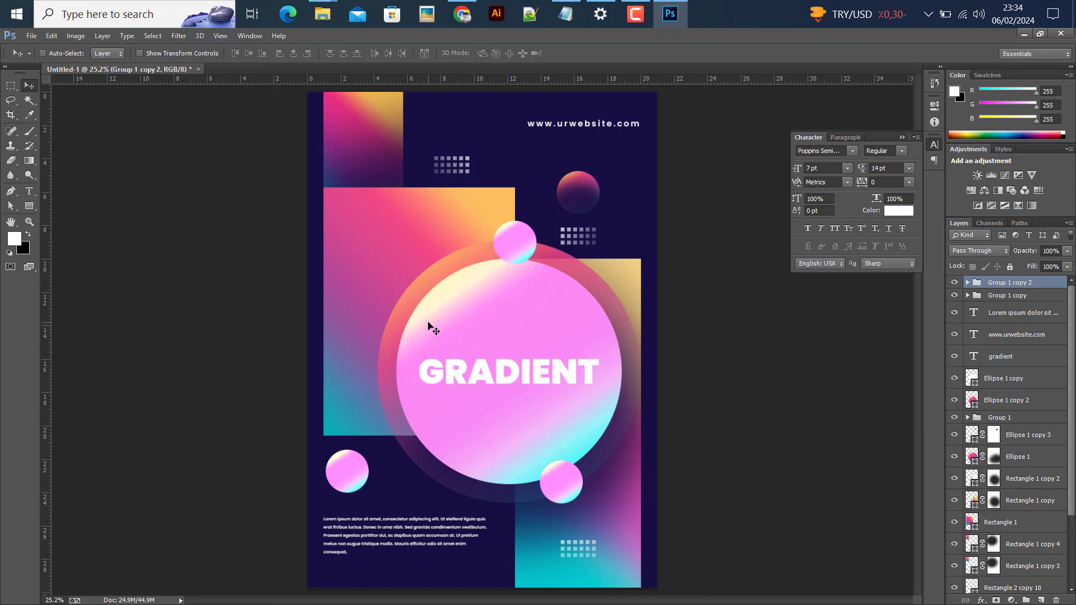
{"action": "scroll", "coordinate": [438, 310], "scroll_direction": "down", "scroll_amount": 2}
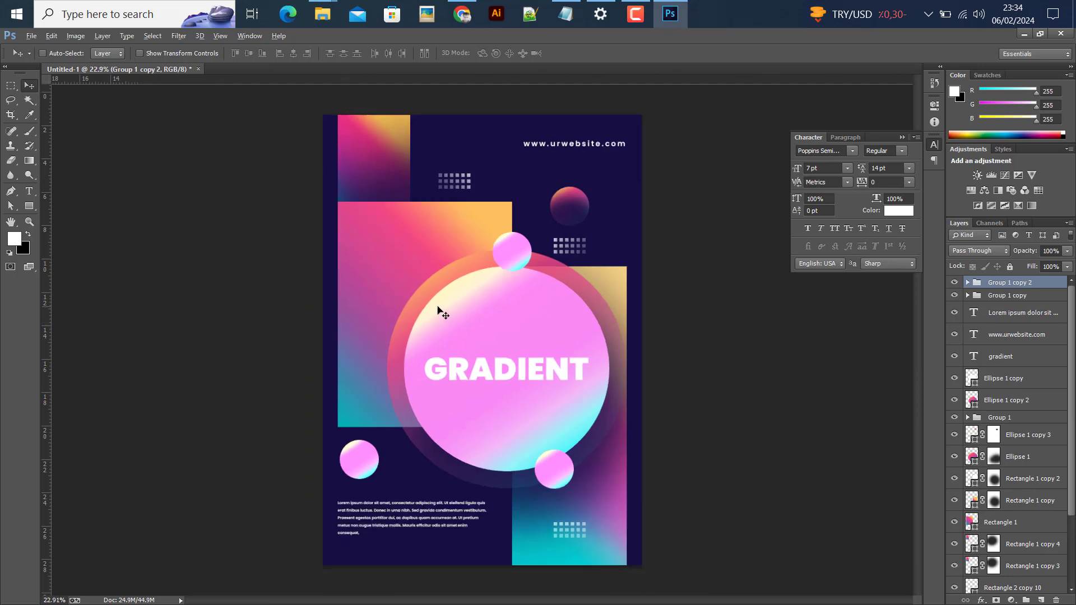
{"action": "scroll", "coordinate": [438, 312], "scroll_direction": "up", "scroll_amount": 1}
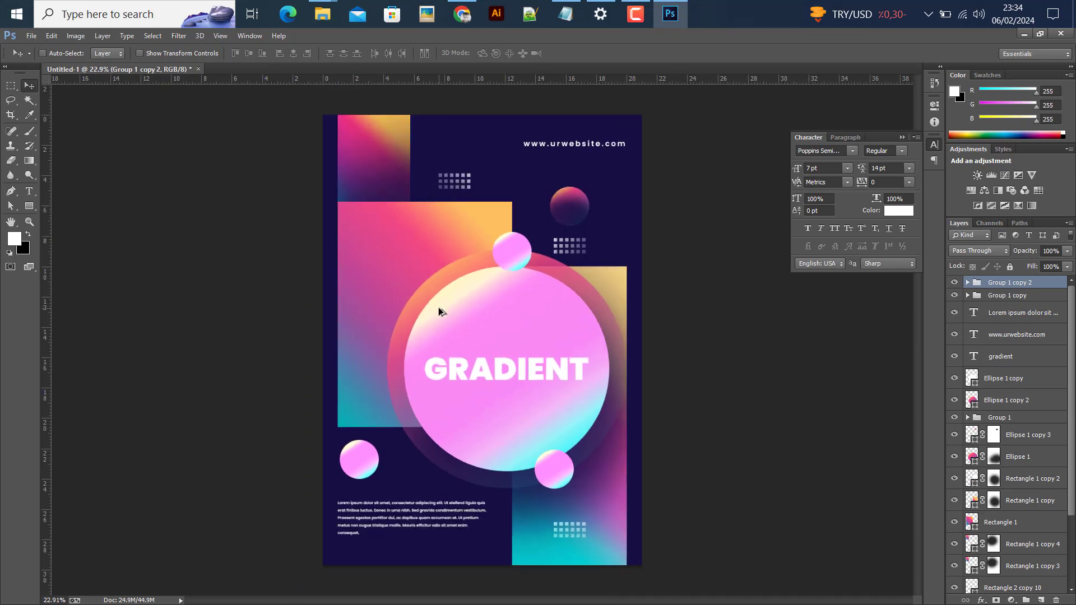